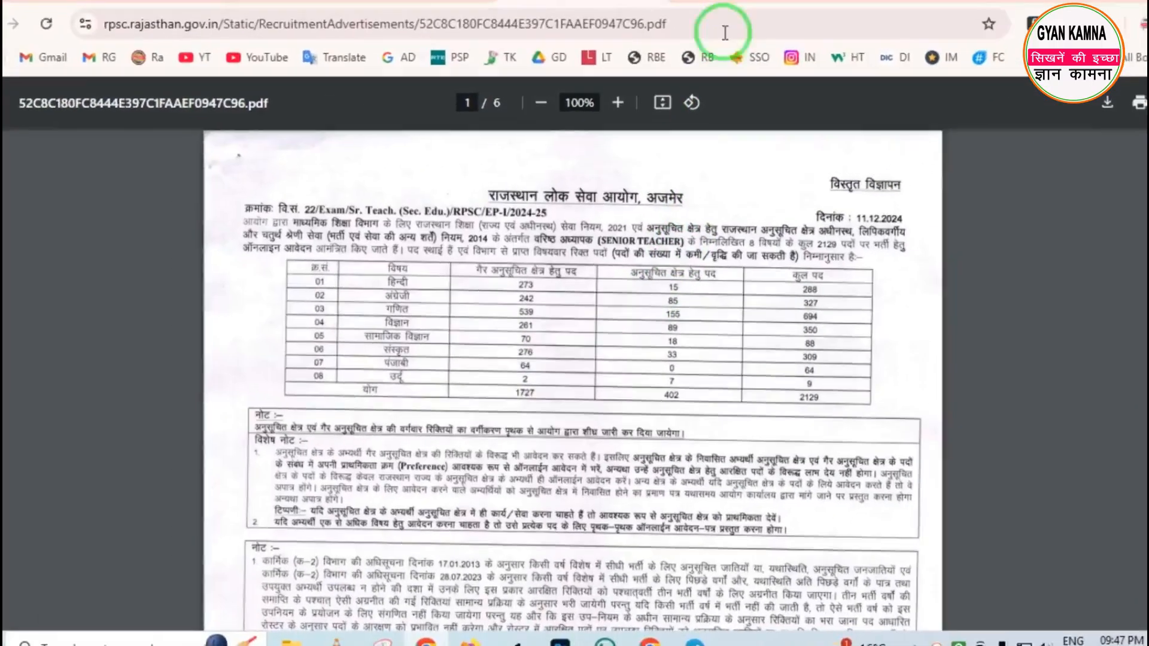
Look at the GYAN KAMNA YouTube channel page and return to the Rajasthan Single Sign On login page.
click(711, 12)
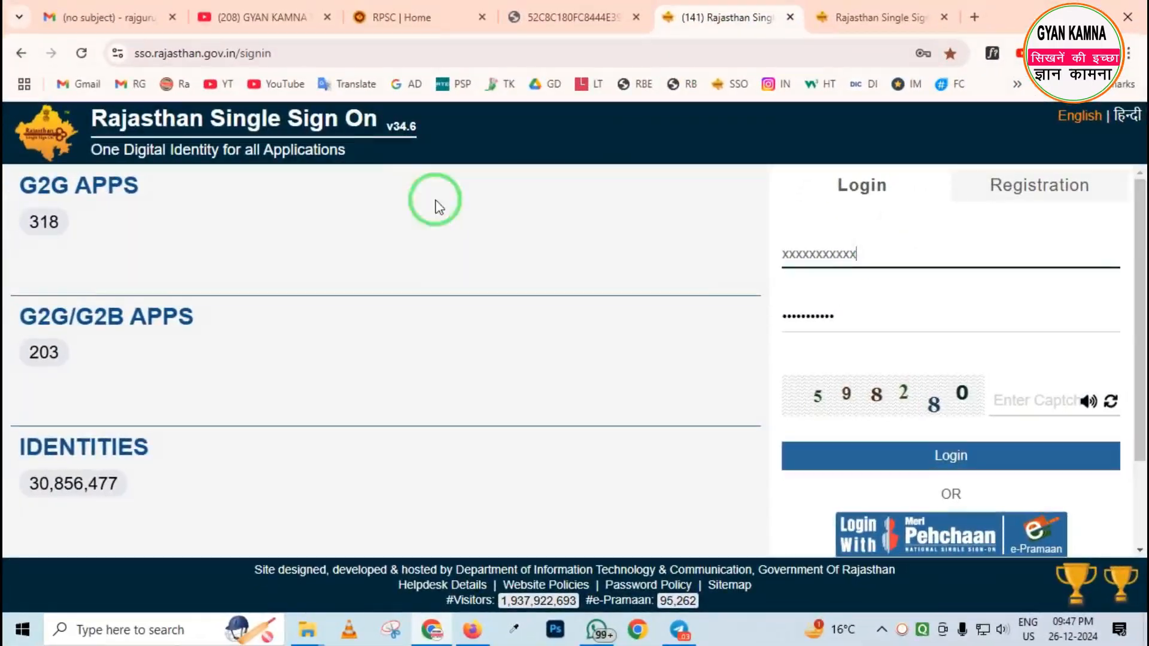
click(273, 23)
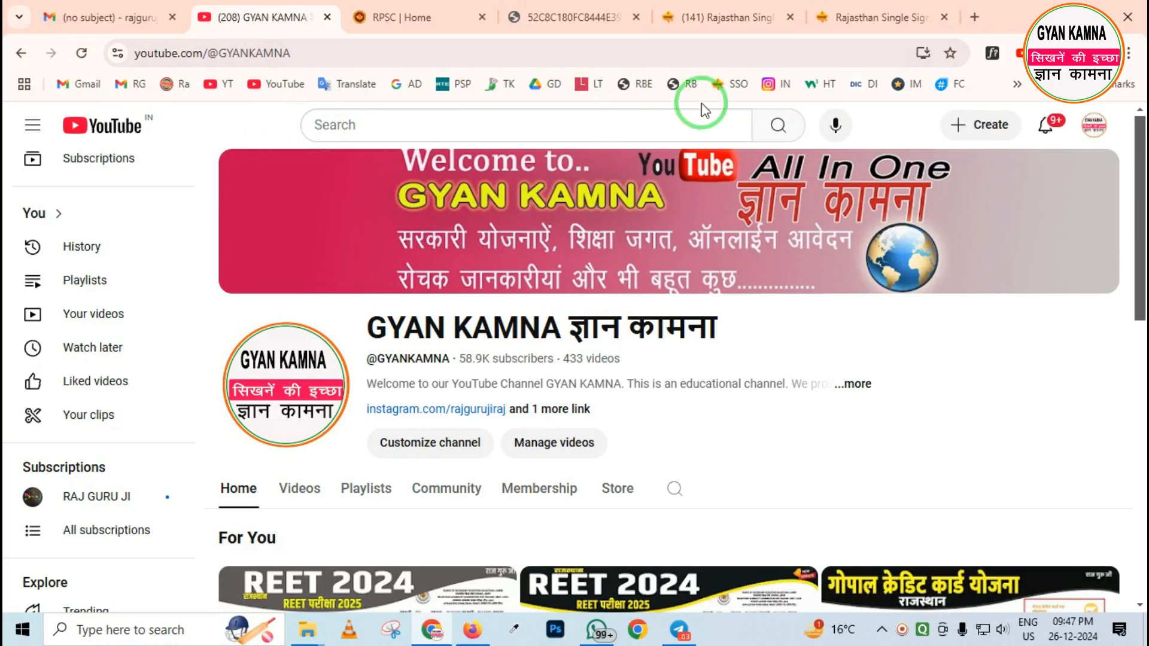
click(698, 13)
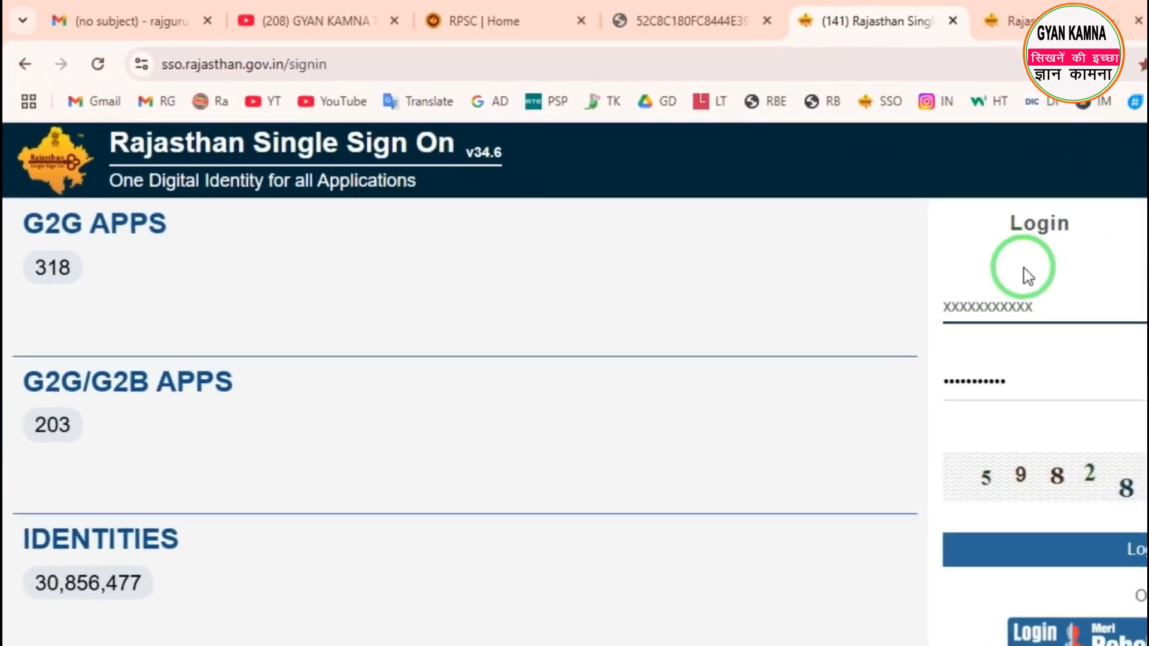
Switch to the logged-in Rajasthan Single Sign On dashboard and open the Recruitment Portal.
click(965, 462)
click(873, 33)
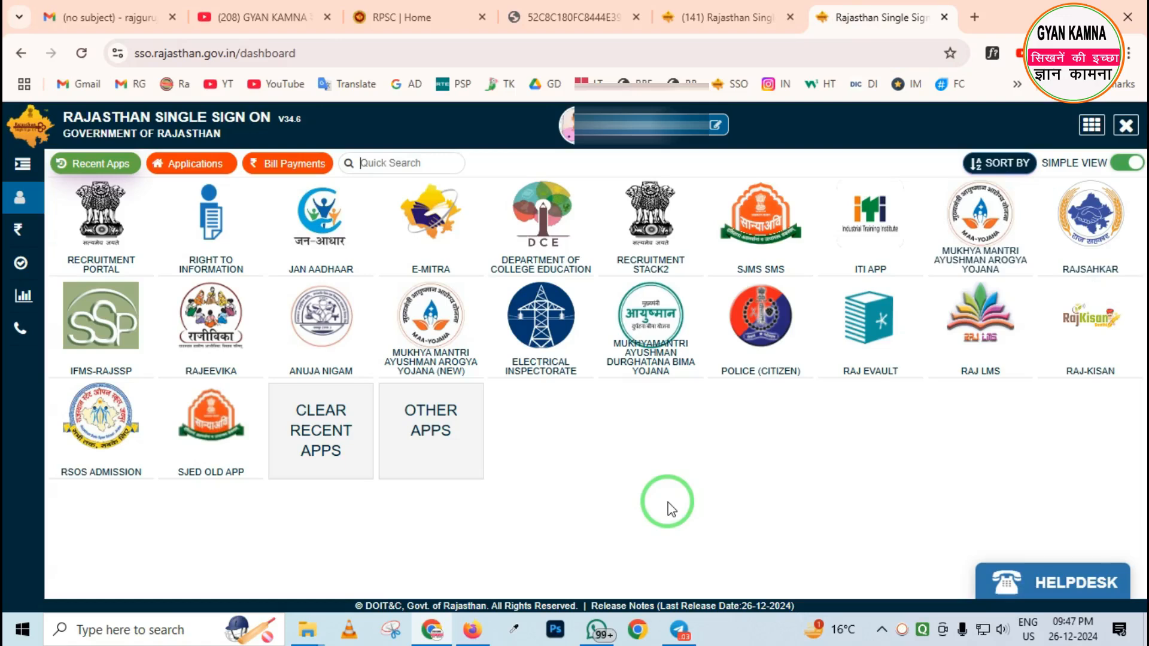
mouse_move(49, 174)
mouse_down()
mouse_move(116, 263)
mouse_move(161, 284)
mouse_up()
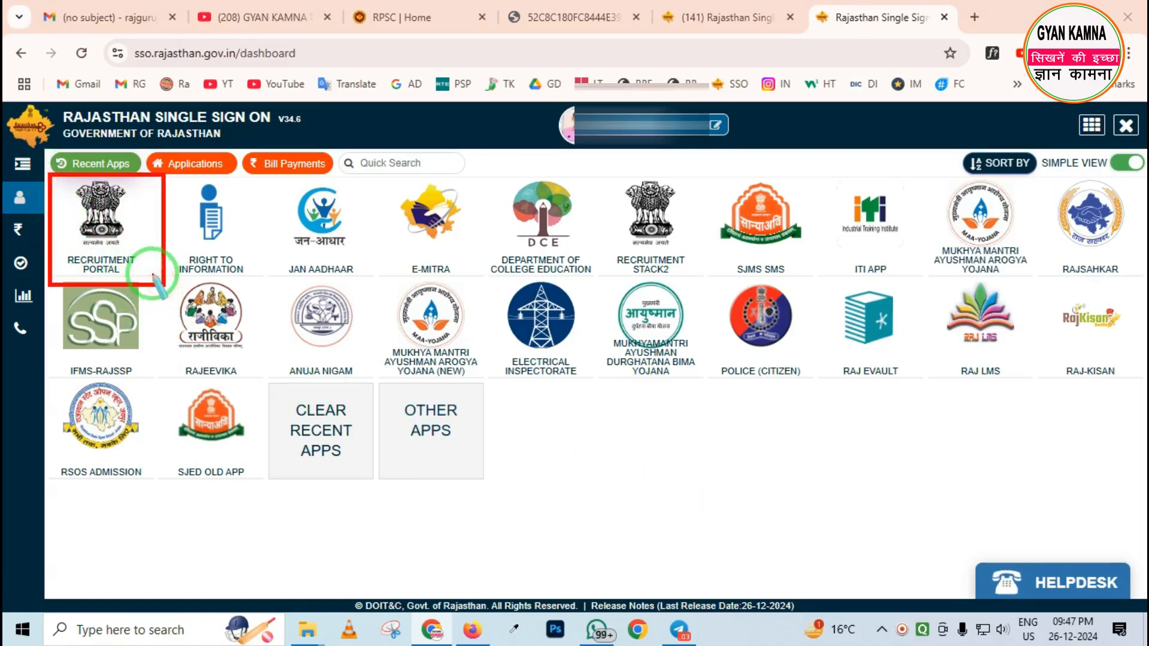
click(103, 216)
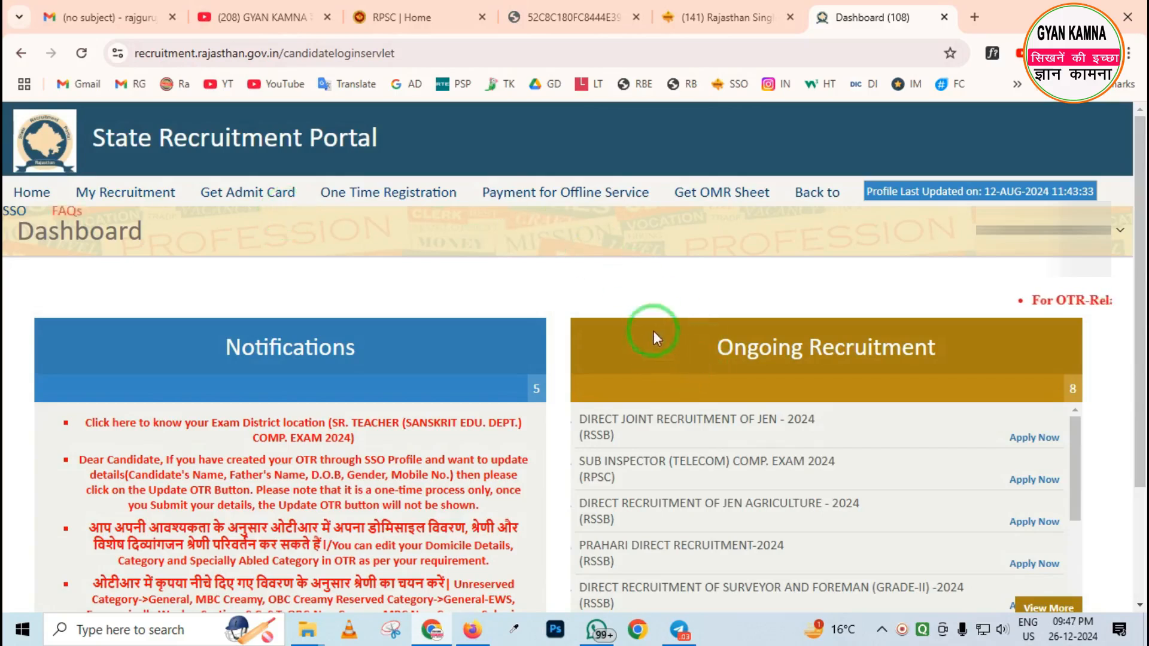
Start an application for SR. TEACHER (SEC. EDU.) COMP. EXAM 2024 (RPSC) from the ongoing recruitments.
mouse_move(595, 301)
mouse_down()
mouse_move(708, 375)
mouse_move(1069, 414)
mouse_up()
right_click(1034, 429)
drag(511, 255, 1137, 634)
right_click(646, 454)
key(Escape)
scroll(789, 396, down, 3)
scroll(786, 394, down, 5)
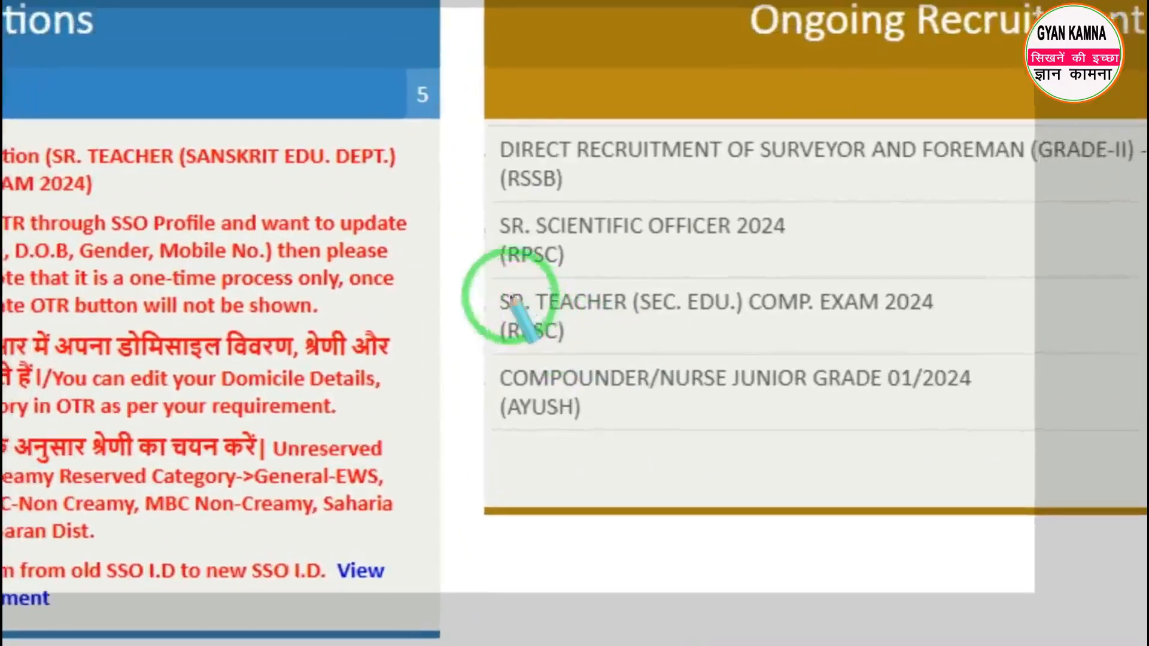
mouse_move(480, 263)
mouse_down()
mouse_move(802, 359)
mouse_move(965, 361)
mouse_up()
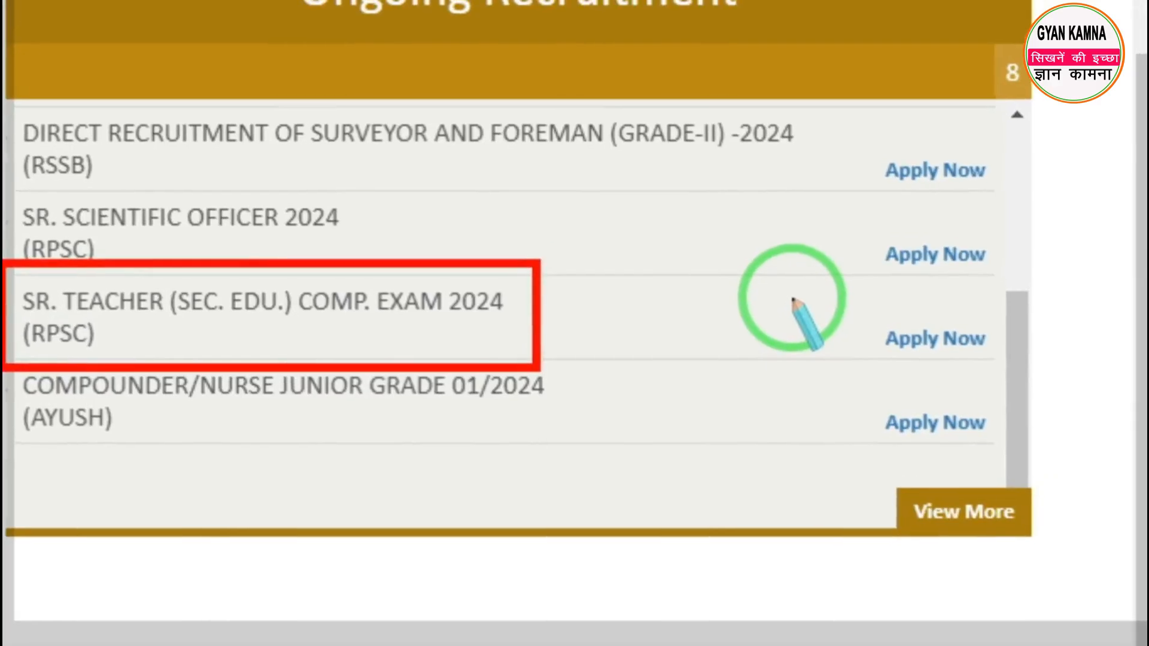
mouse_move(793, 299)
mouse_down()
mouse_move(902, 361)
mouse_move(1003, 367)
mouse_up()
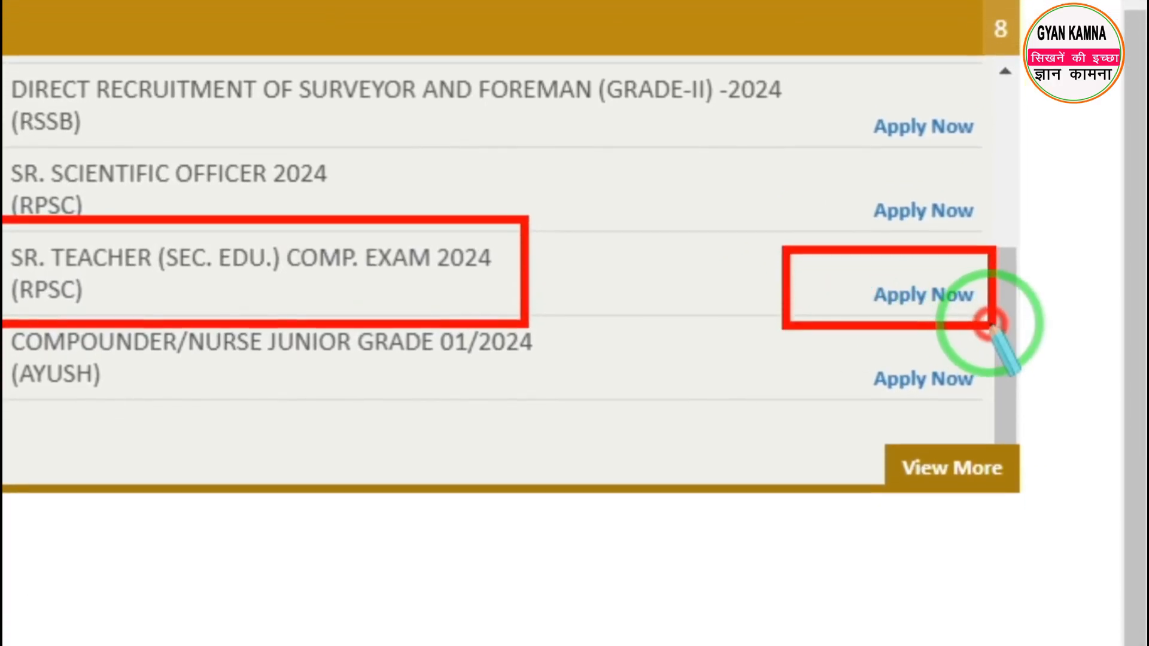
right_click(841, 307)
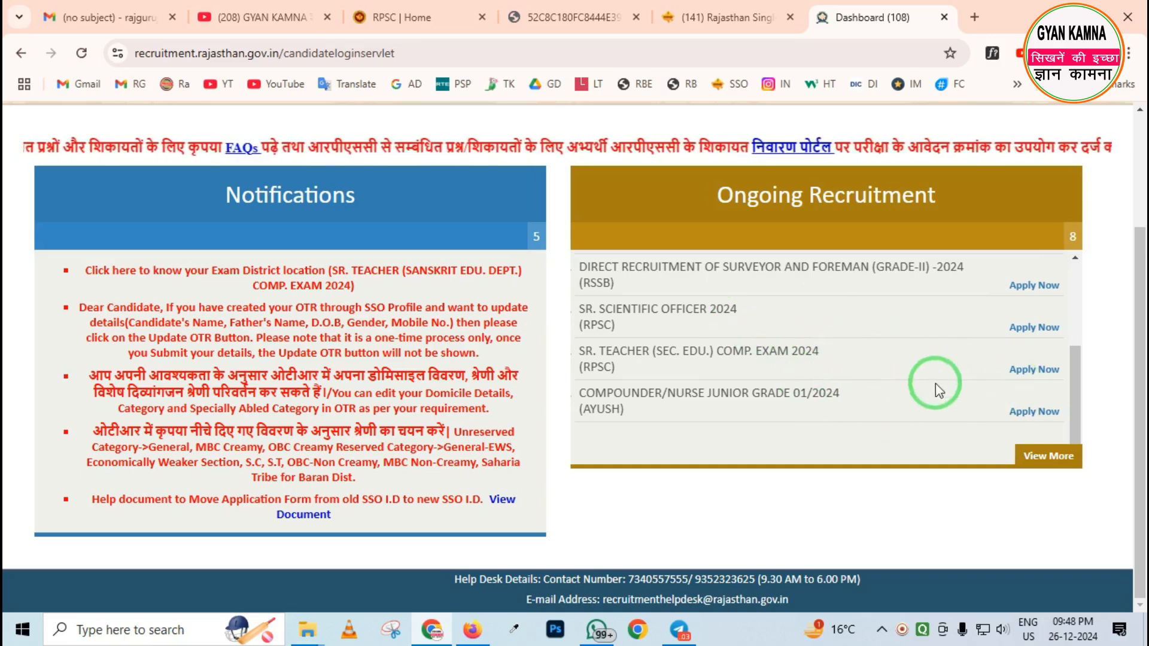
click(1026, 374)
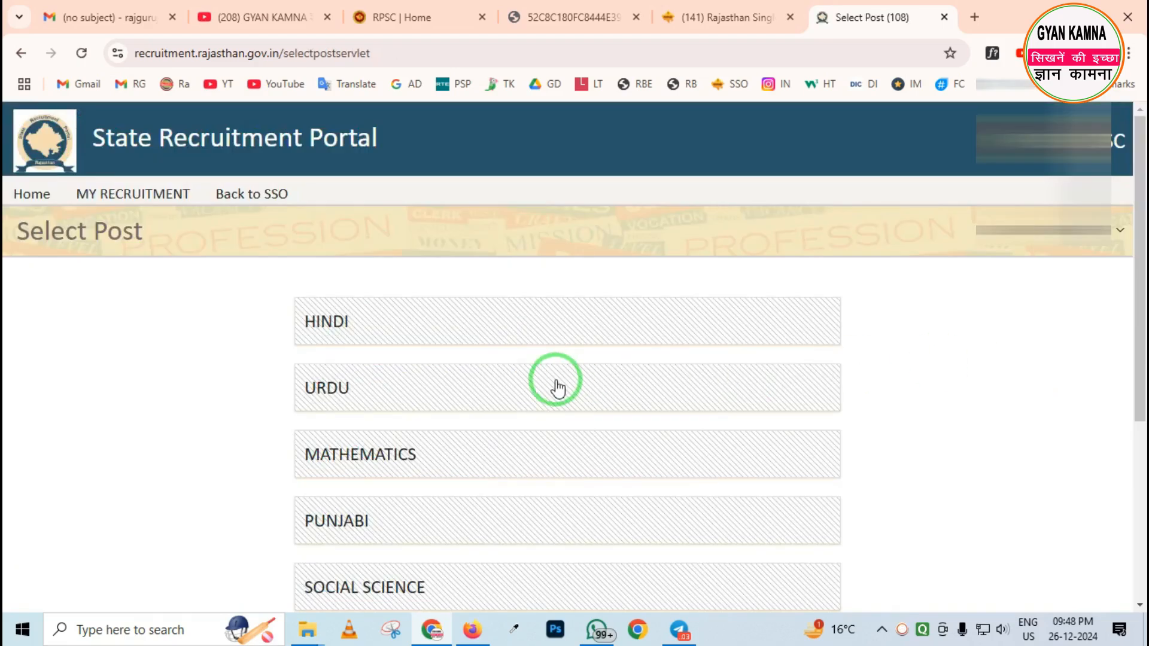
Review the subject posts offered for the exam and select HINDI.
scroll(335, 326, down, 3)
scroll(402, 398, down, 2)
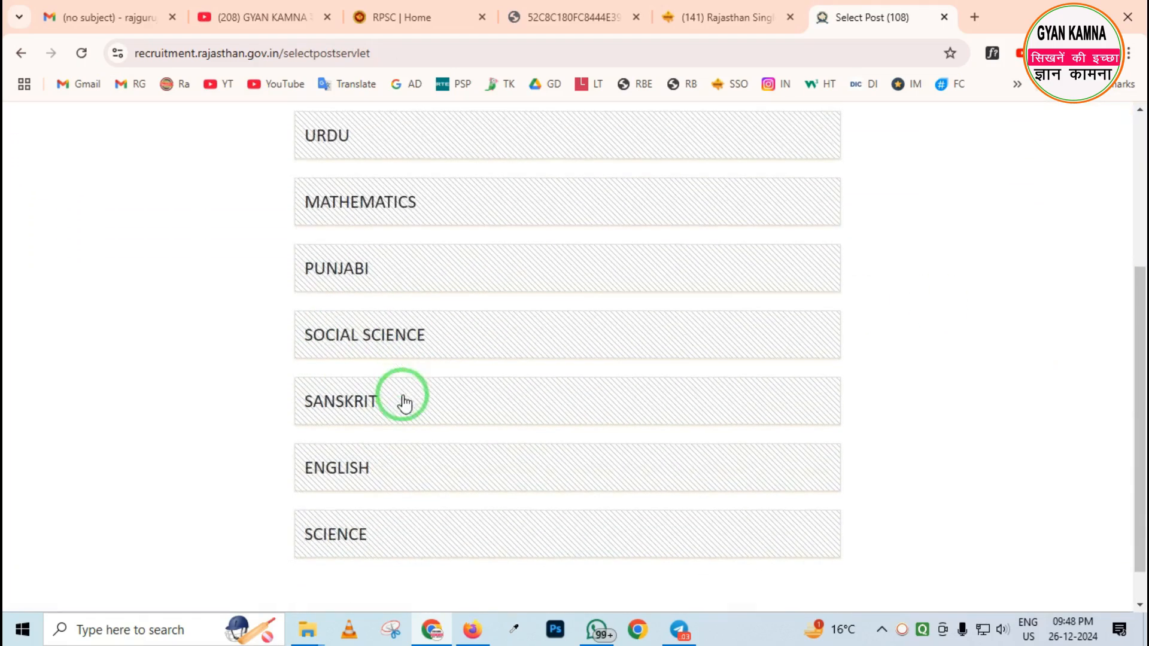
scroll(402, 397, down, 1)
scroll(422, 431, up, 4)
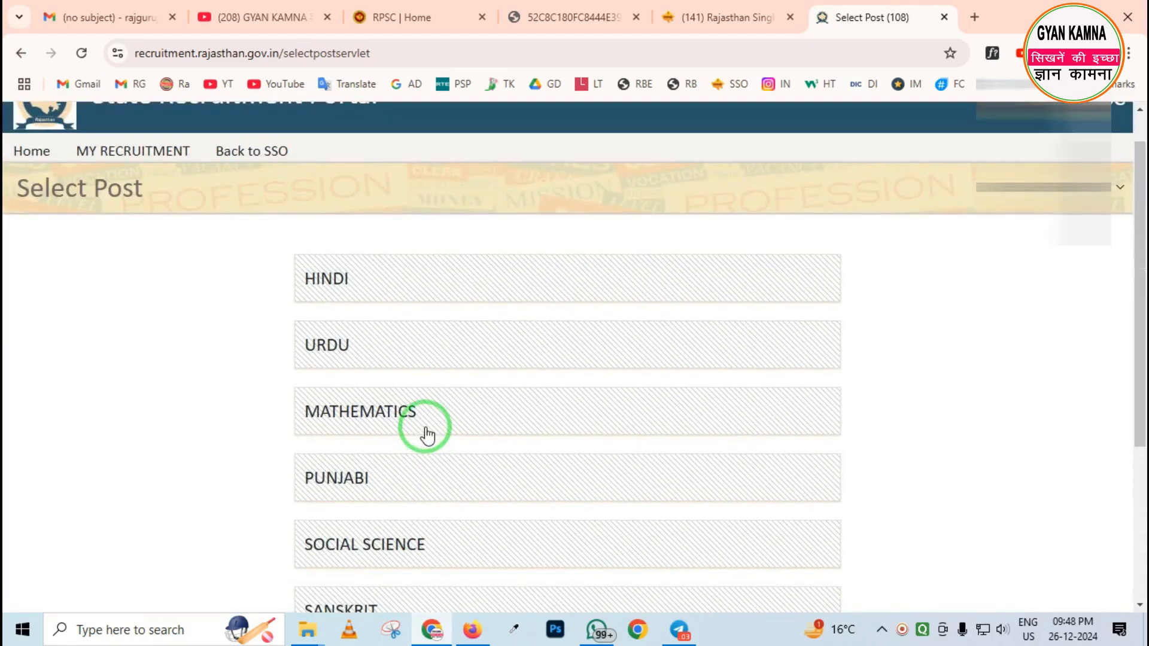
scroll(426, 435, down, 3)
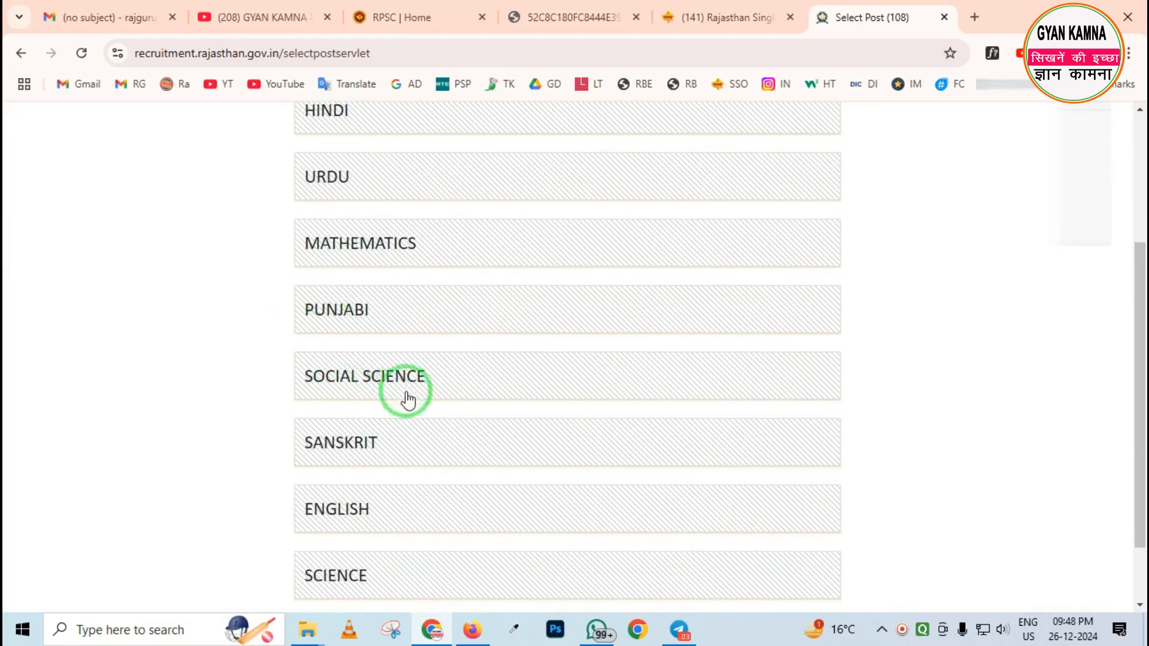
scroll(406, 396, up, 3)
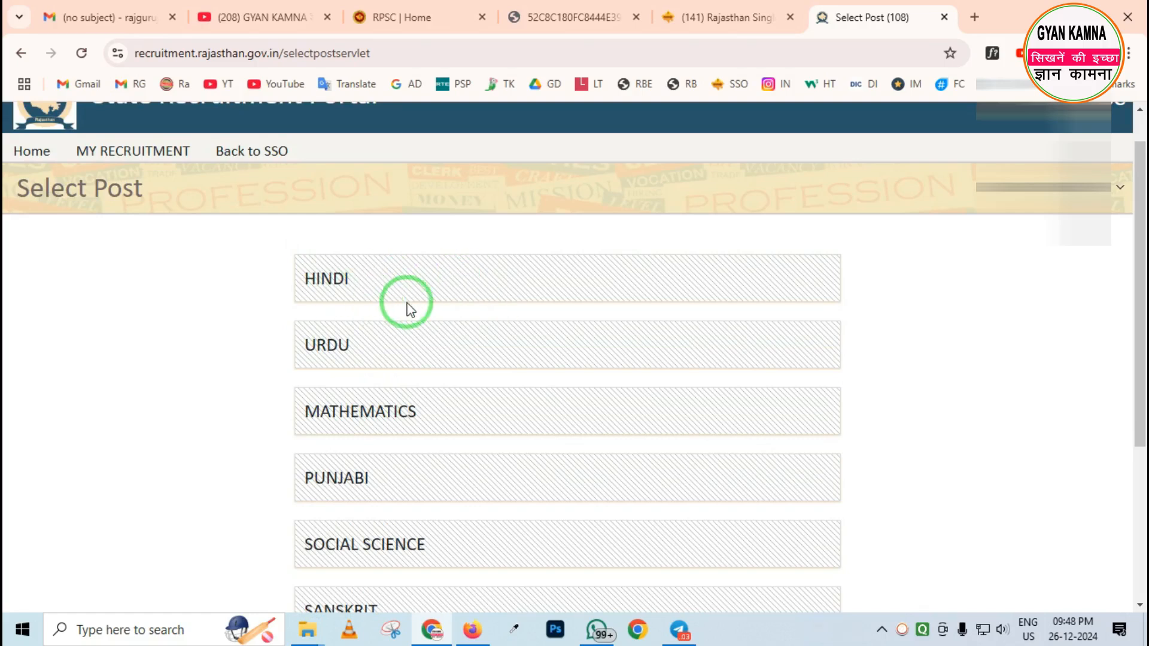
scroll(419, 311, down, 3)
scroll(461, 323, down, 2)
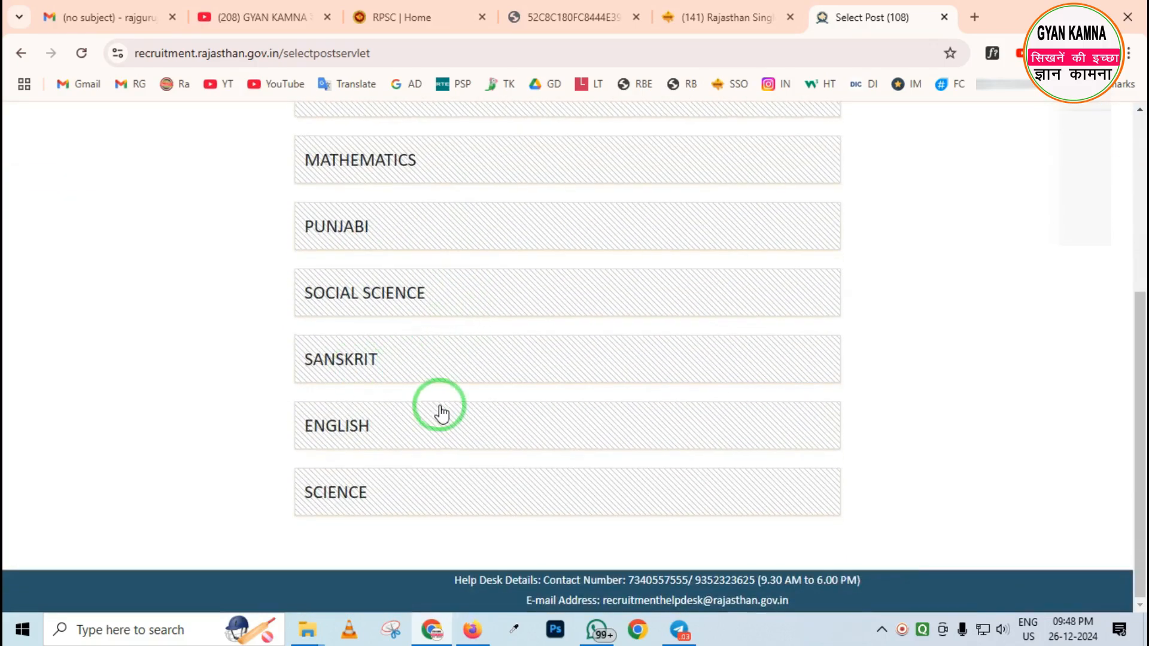
scroll(442, 407, up, 4)
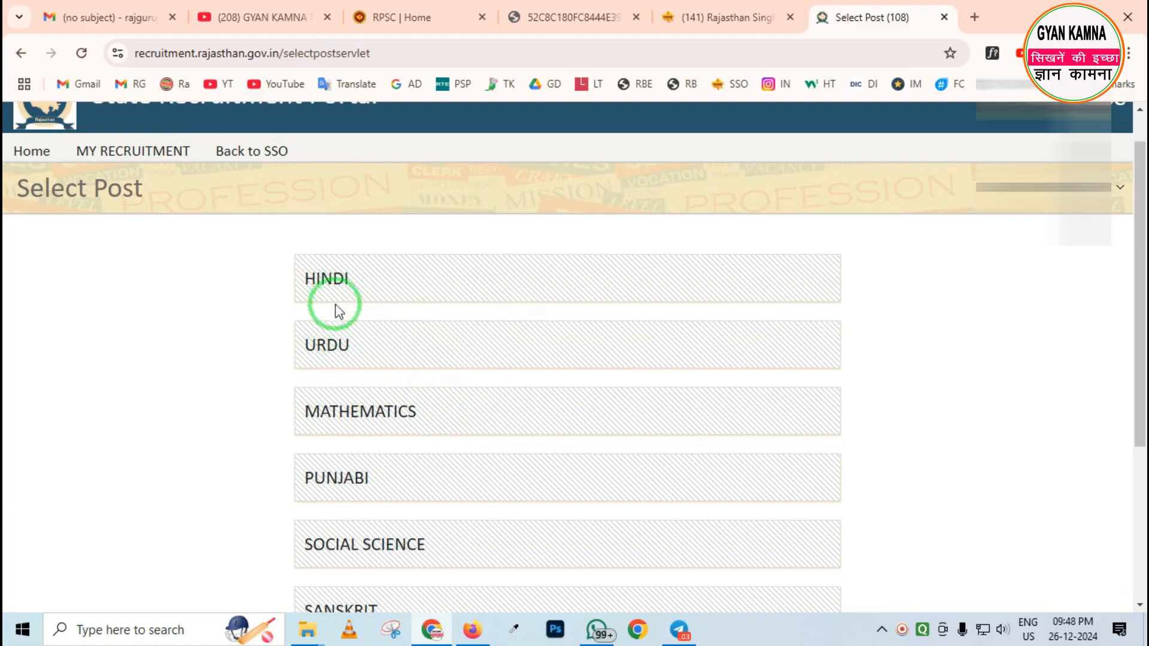
click(371, 278)
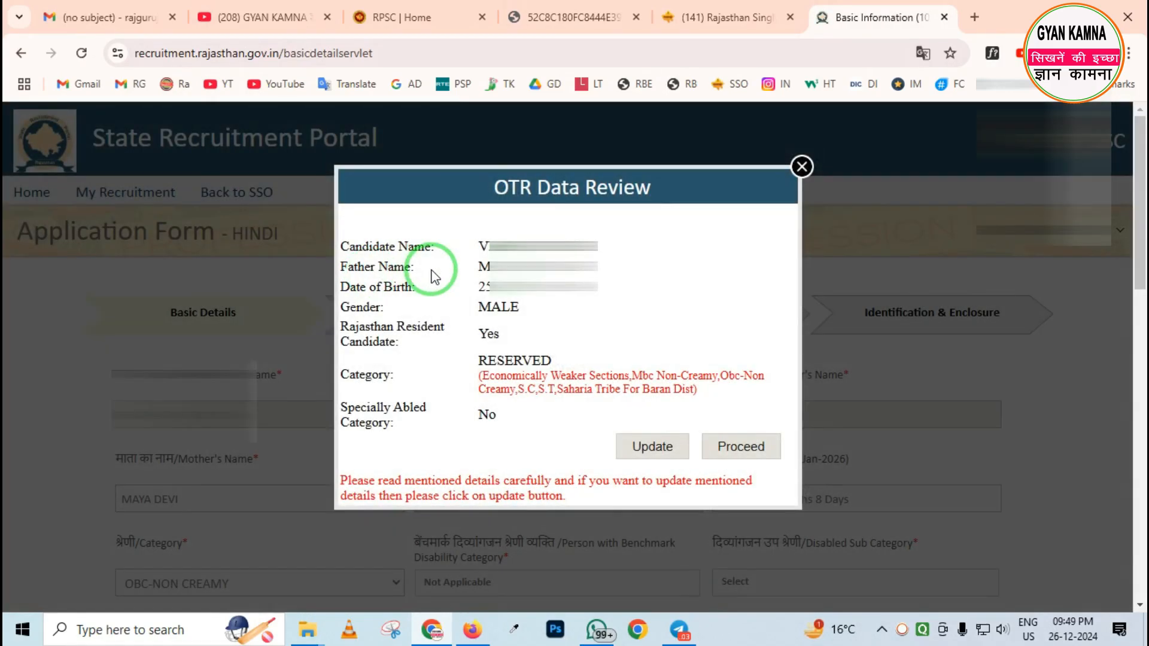
Review the candidate's OTR personal data and category, and proceed with them to the Hindi application form.
mouse_move(446, 216)
mouse_down()
mouse_move(649, 405)
mouse_move(837, 458)
mouse_up()
key(Escape)
mouse_move(461, 337)
mouse_down()
mouse_move(576, 405)
mouse_move(767, 423)
mouse_up()
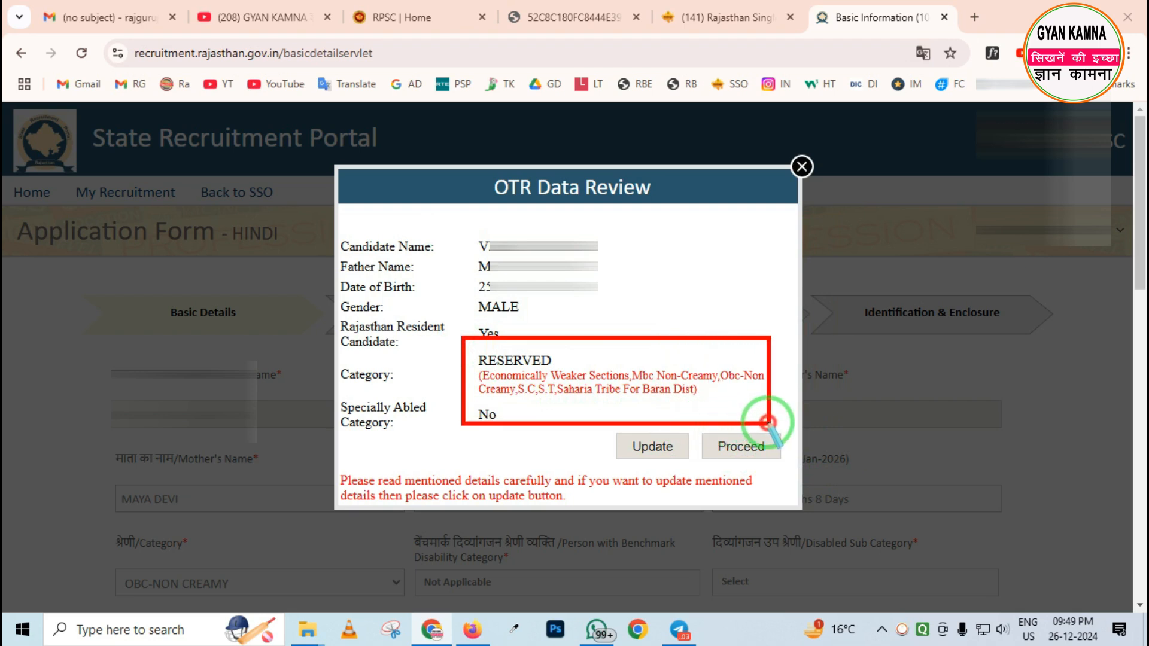
key(Escape)
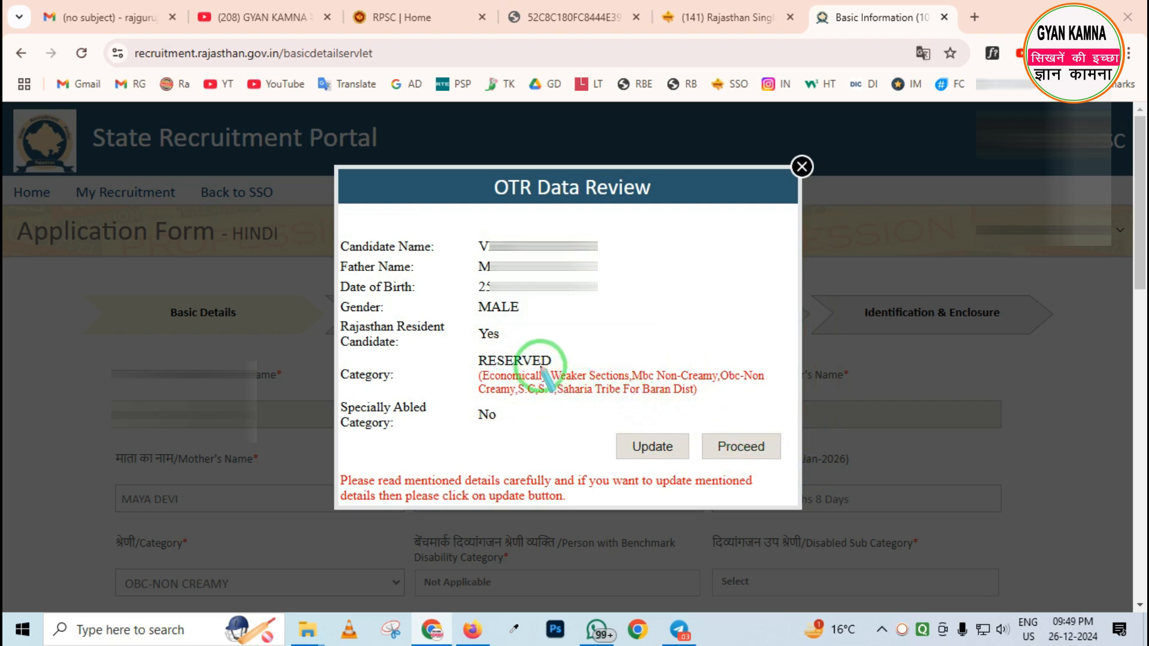
mouse_move(437, 223)
mouse_down()
mouse_move(558, 332)
mouse_move(650, 338)
mouse_up()
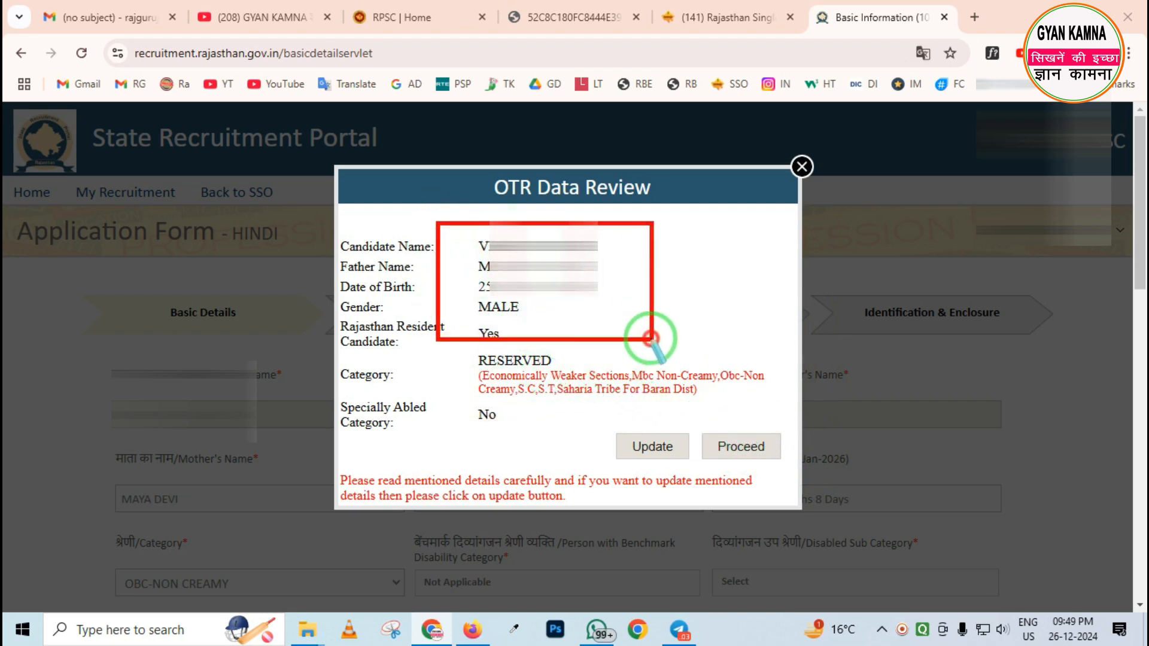
click(502, 319)
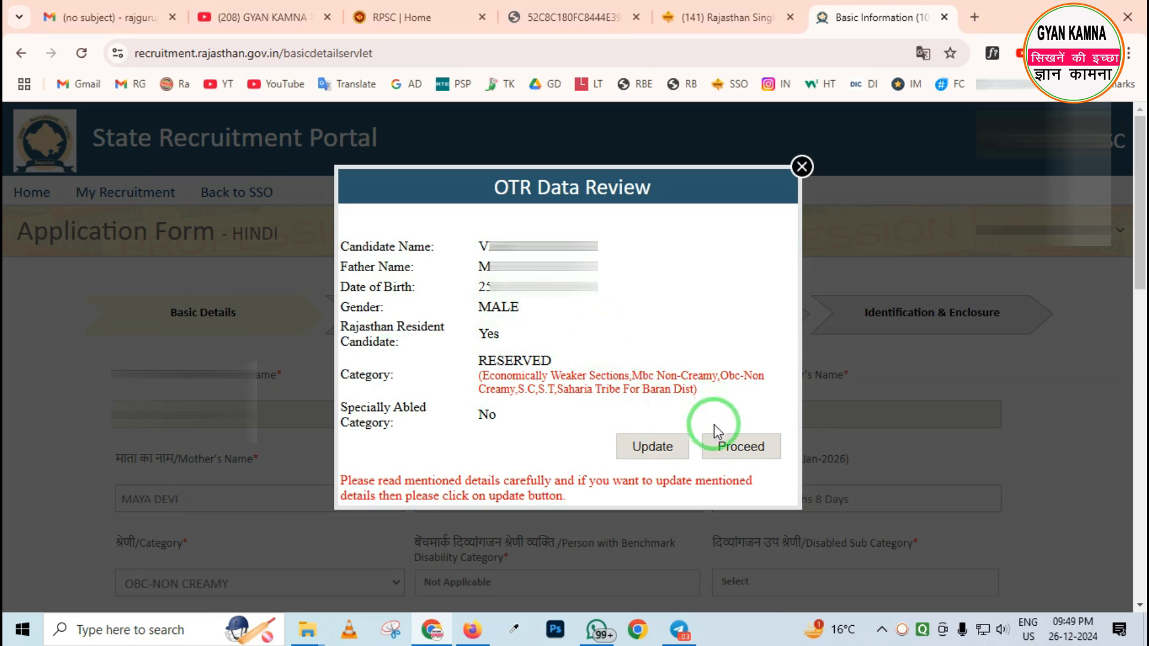
click(739, 448)
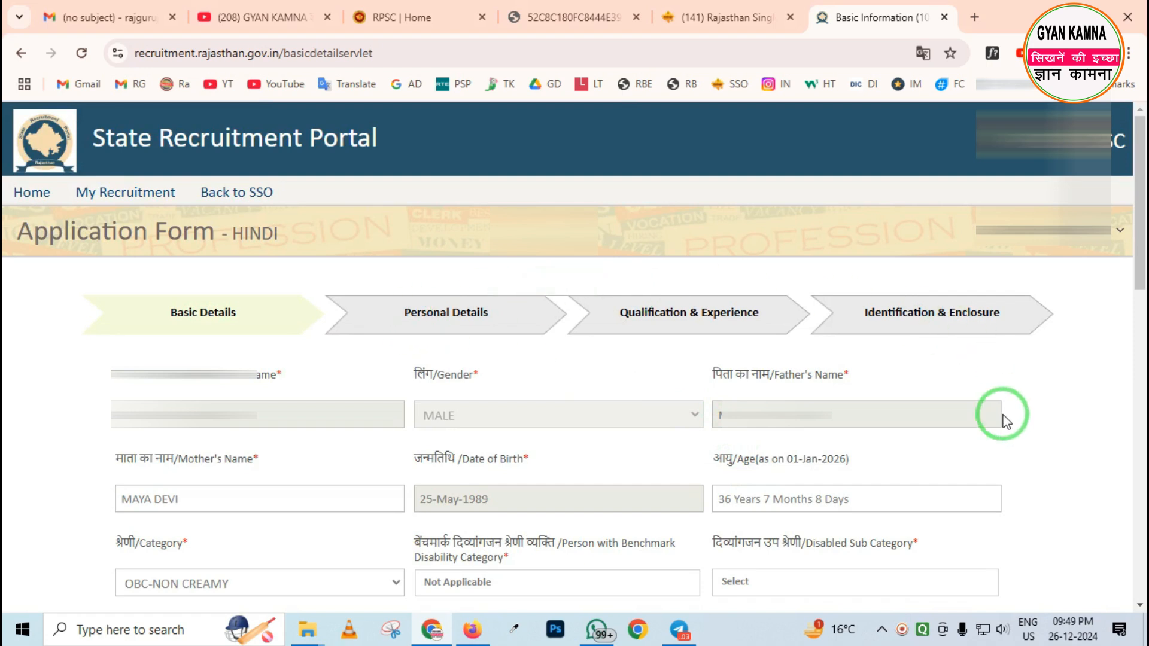
Check the prefilled candidate name, gender, father's name, date of birth and mother's name in the basic details.
scroll(453, 328, down, 3)
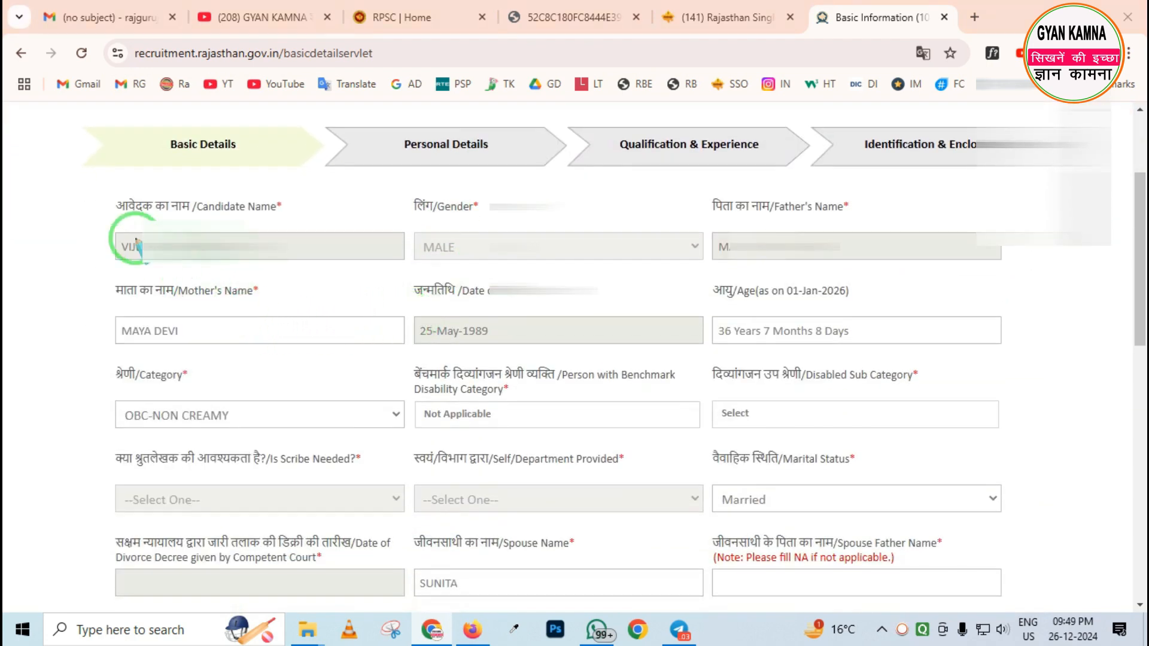
drag(80, 206, 197, 243)
mouse_move(657, 215)
mouse_down()
mouse_move(710, 246)
mouse_move(784, 259)
mouse_up()
mouse_move(386, 191)
mouse_down()
mouse_move(454, 245)
mouse_move(538, 260)
mouse_up()
mouse_move(390, 286)
mouse_down()
mouse_move(484, 357)
mouse_move(566, 355)
mouse_up()
right_click(379, 350)
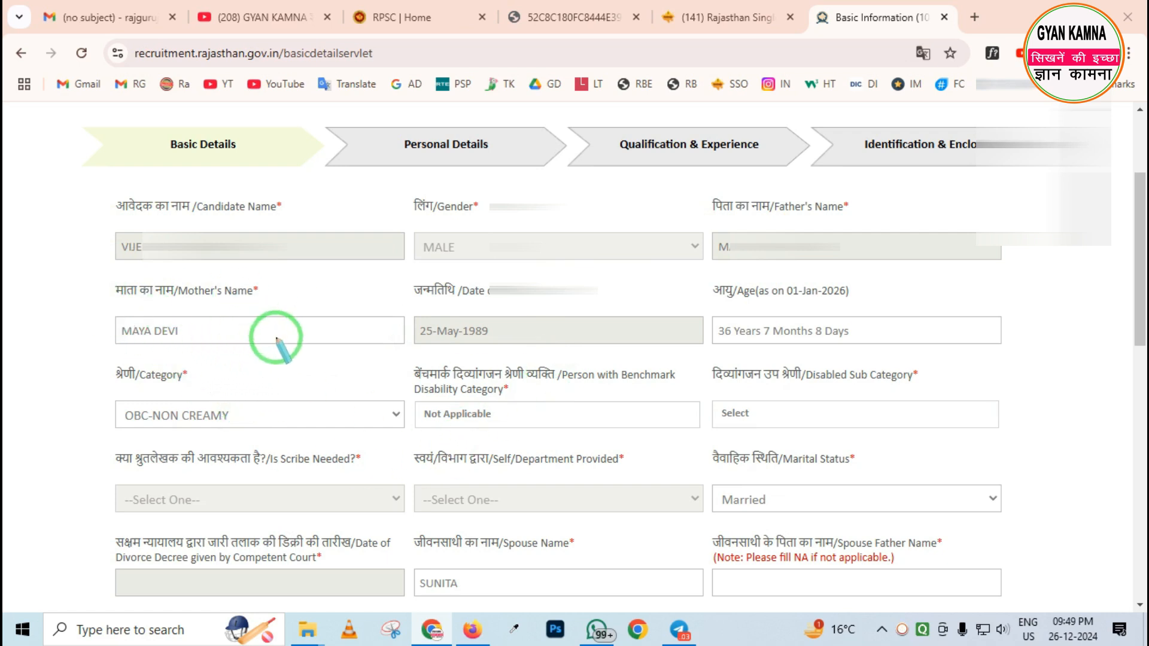
drag(56, 278, 326, 378)
right_click(321, 374)
Examine the available options for the candidate's category and benchmark disability category without changing them.
click(226, 412)
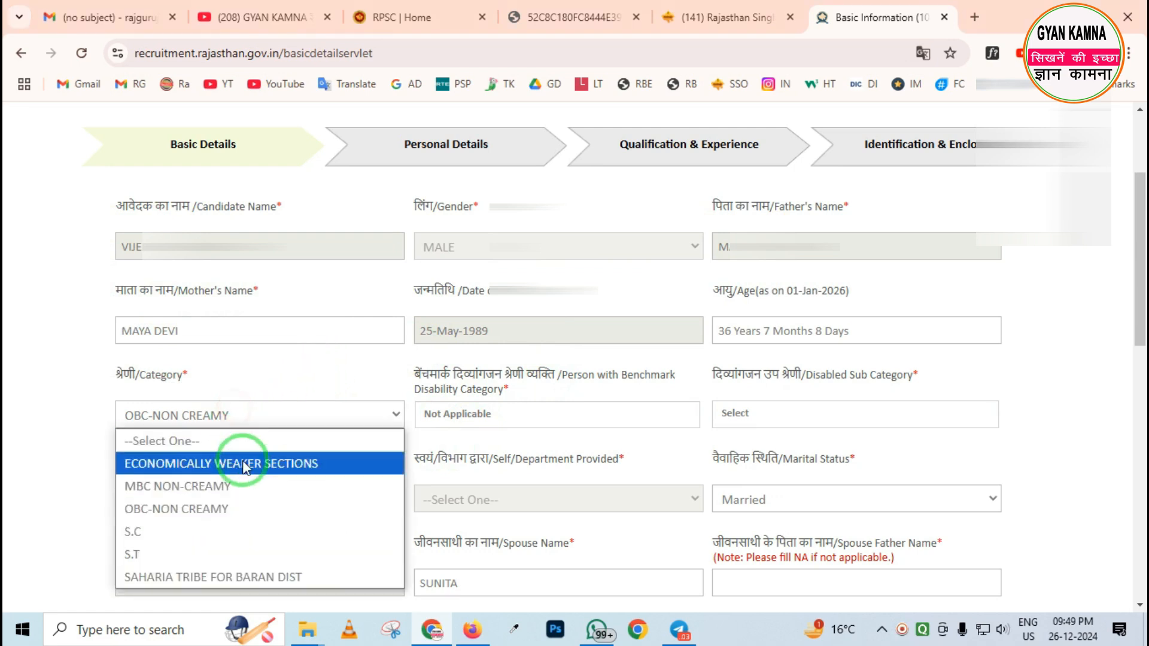
click(243, 412)
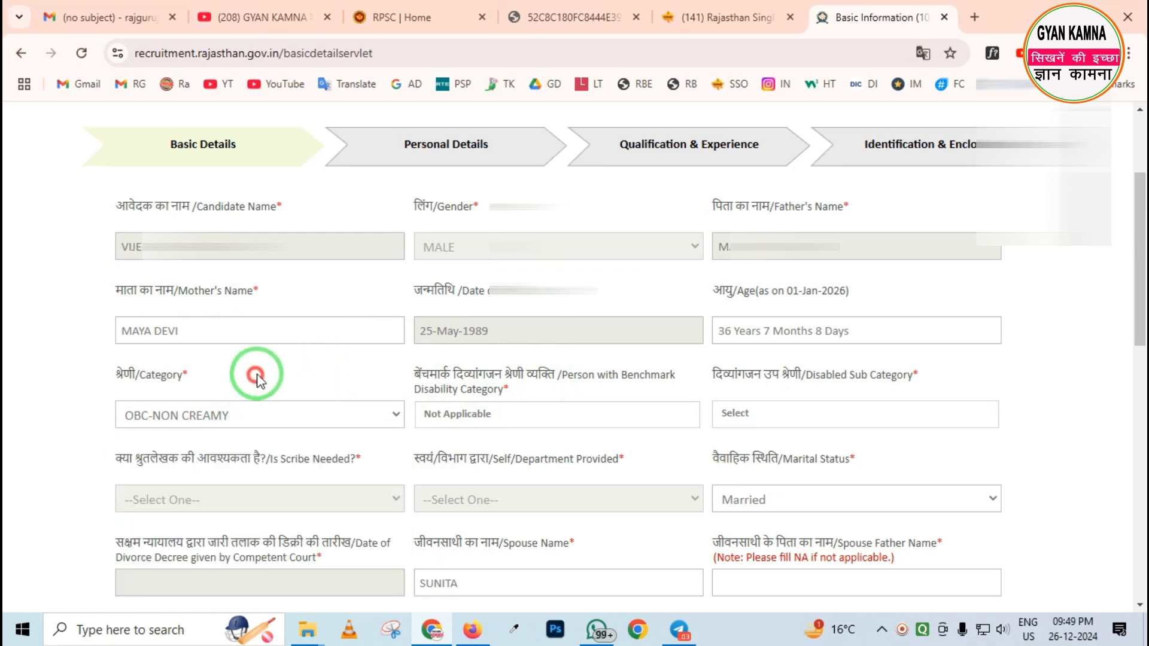
click(494, 417)
scroll(503, 441, down, 2)
scroll(487, 464, up, 2)
scroll(485, 468, down, 1)
scroll(486, 468, down, 1)
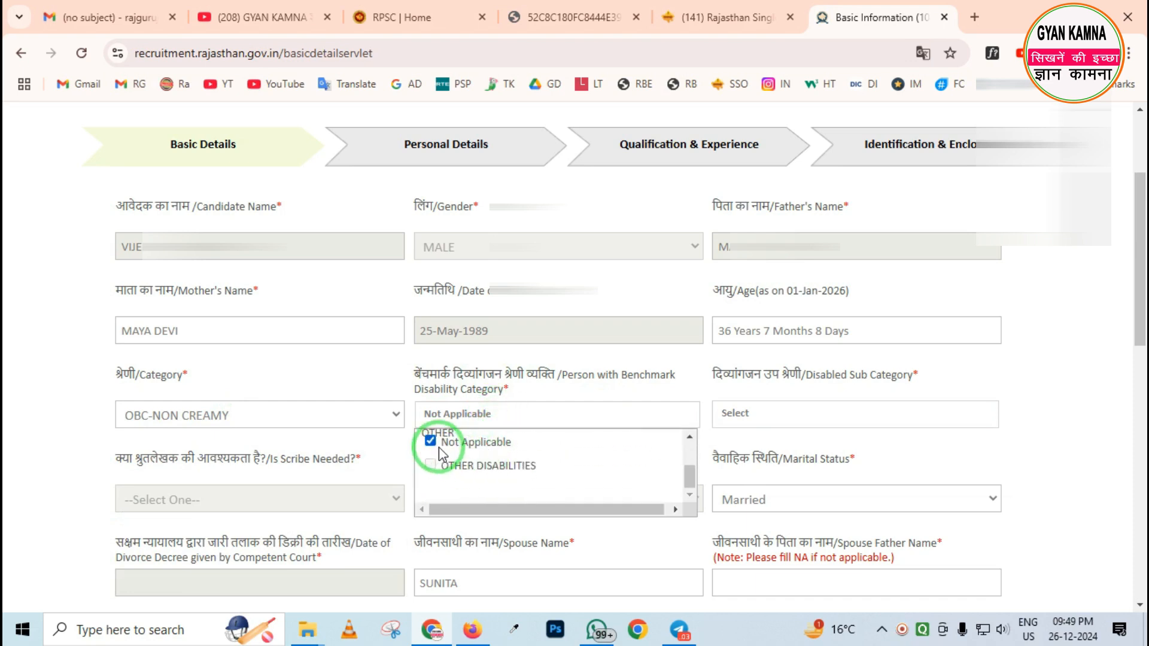
click(407, 383)
Examine the marital status options and the fields for the spouse's name and the spouse's father's name.
scroll(654, 364, down, 4)
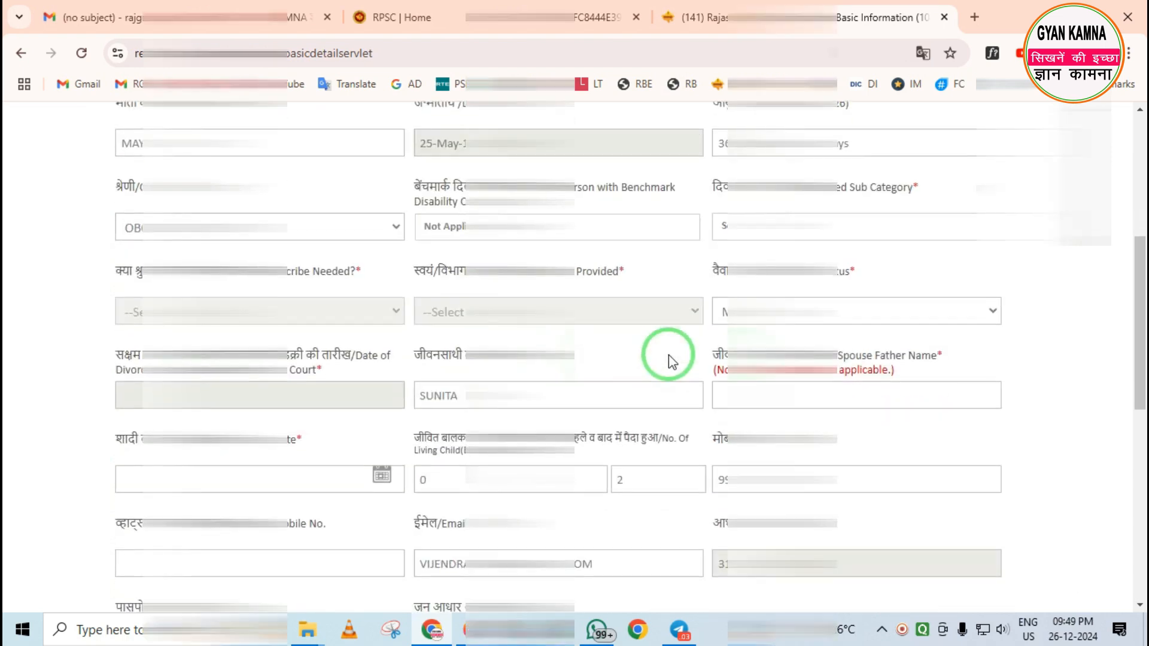
click(787, 247)
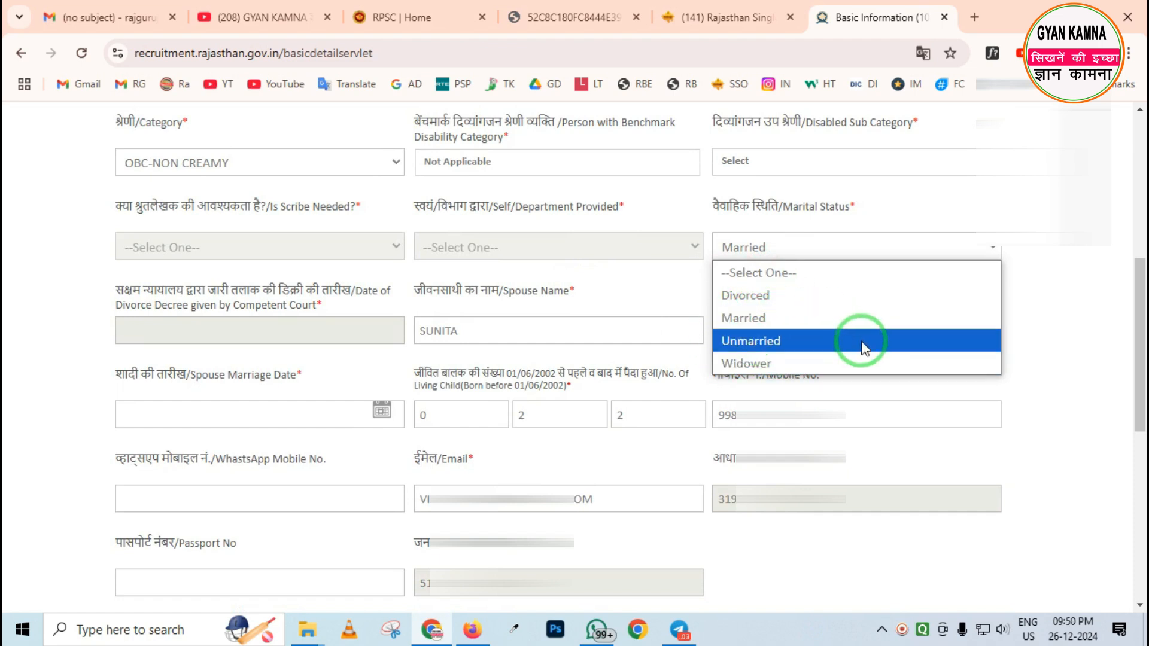
click(611, 301)
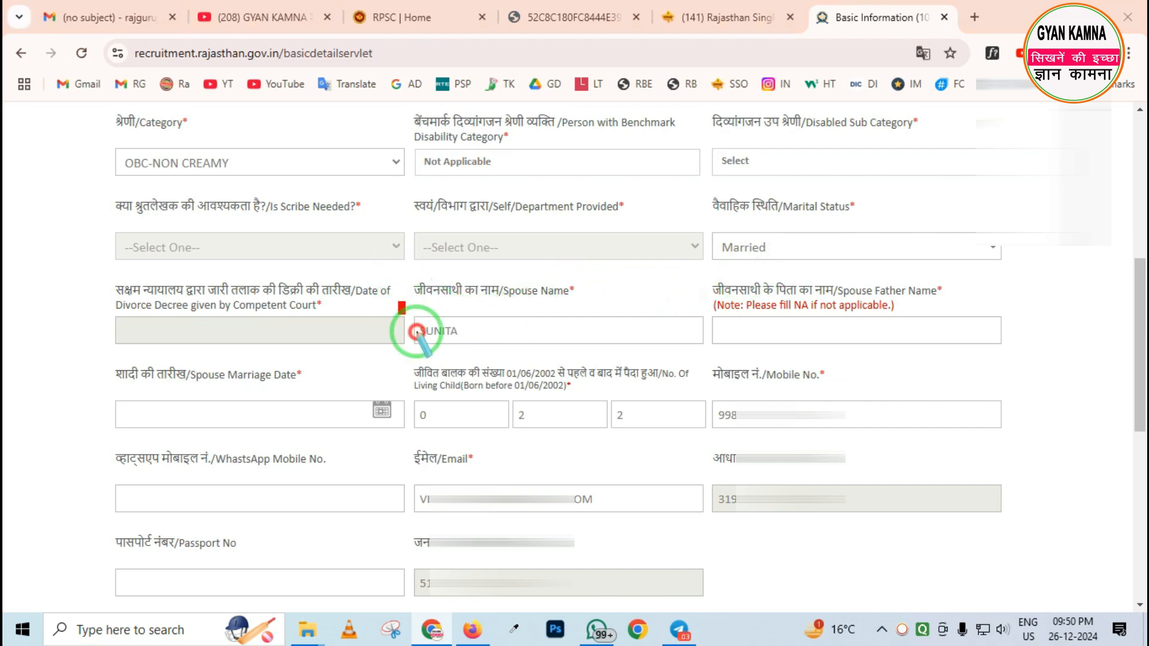
drag(399, 304, 662, 371)
mouse_move(712, 283)
mouse_down()
mouse_move(838, 340)
mouse_move(956, 338)
mouse_up()
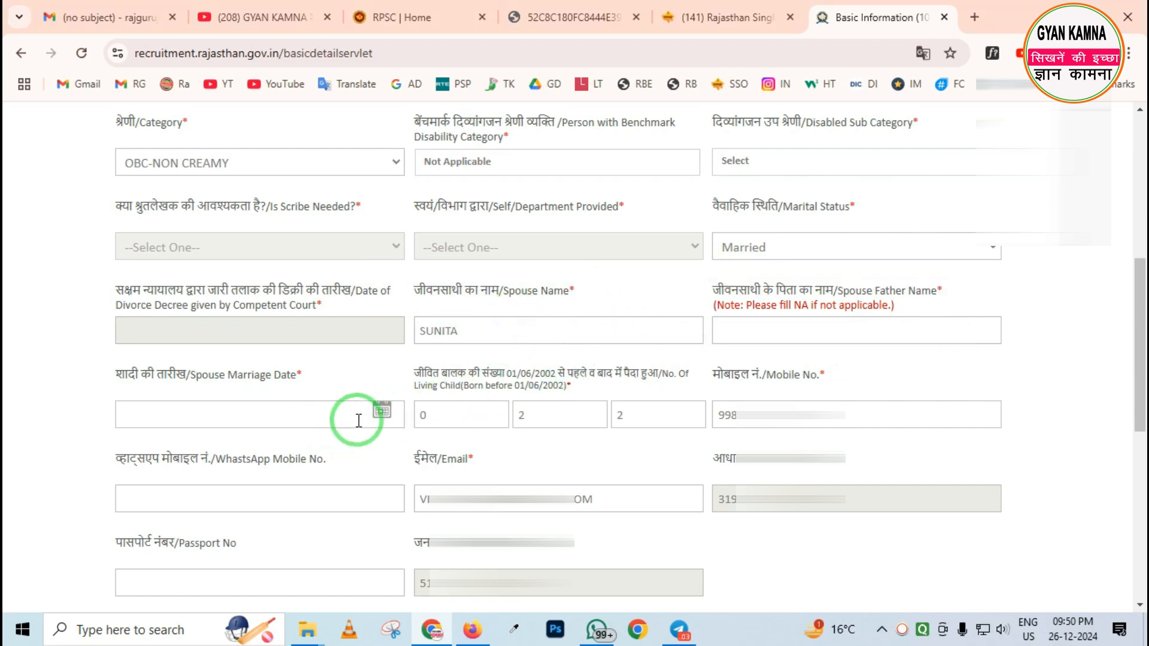
Set the spouse marriage date to 01-Dec-2024 and the living children to 0 born before 01/06/2002 and 1 in total.
click(381, 410)
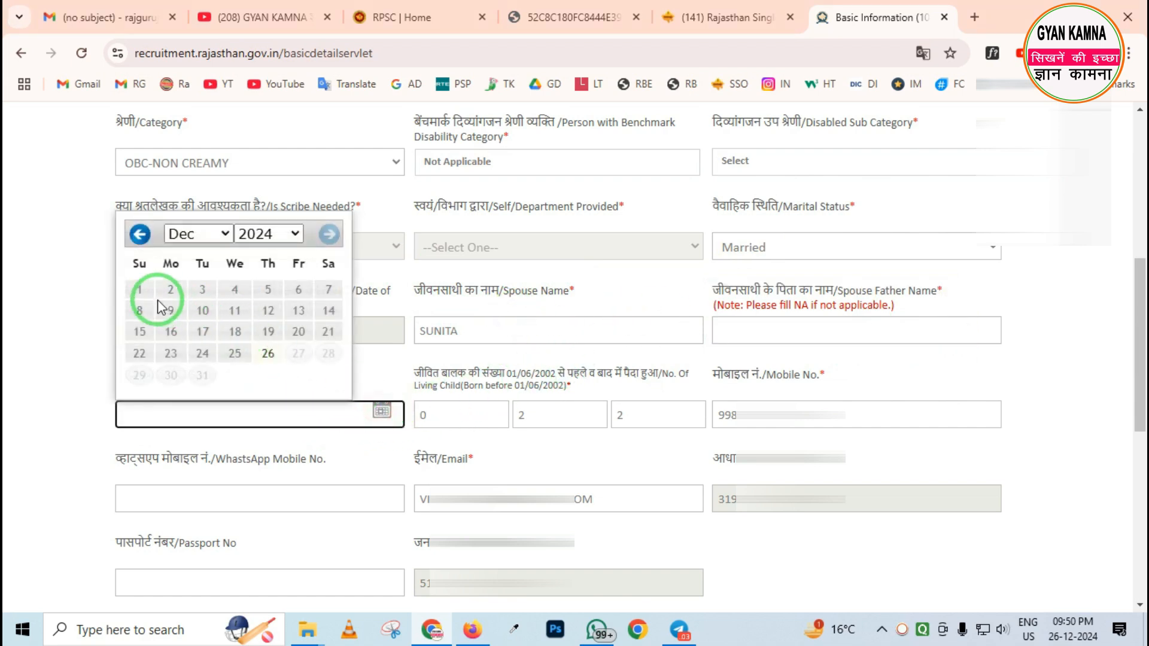
click(141, 289)
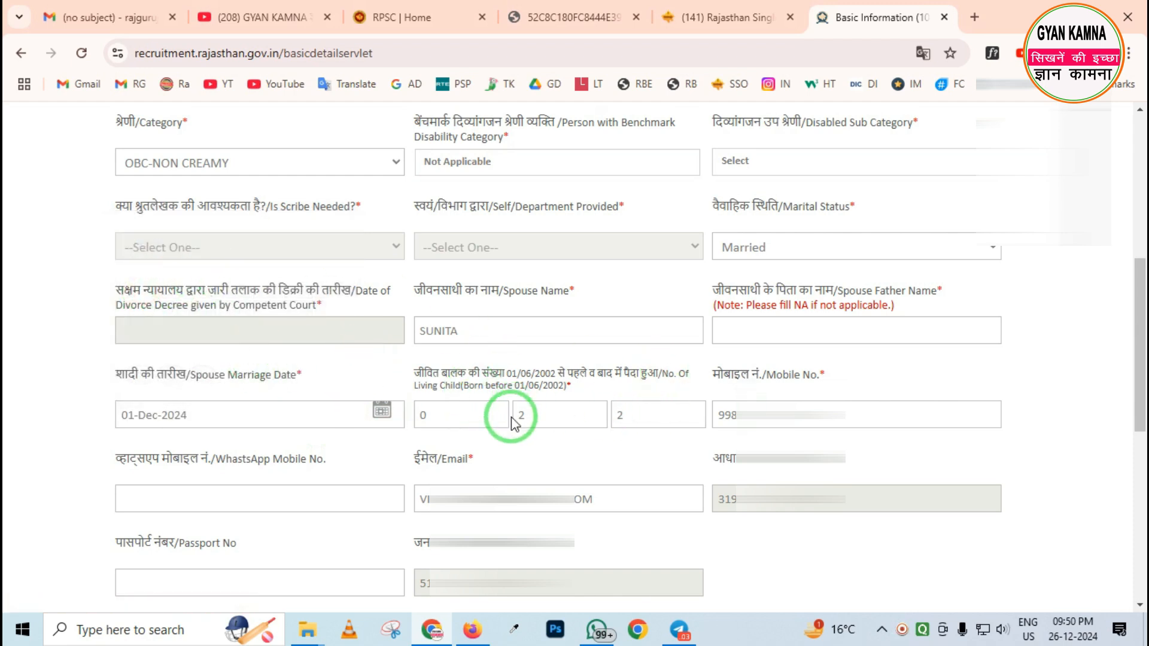
click(449, 415)
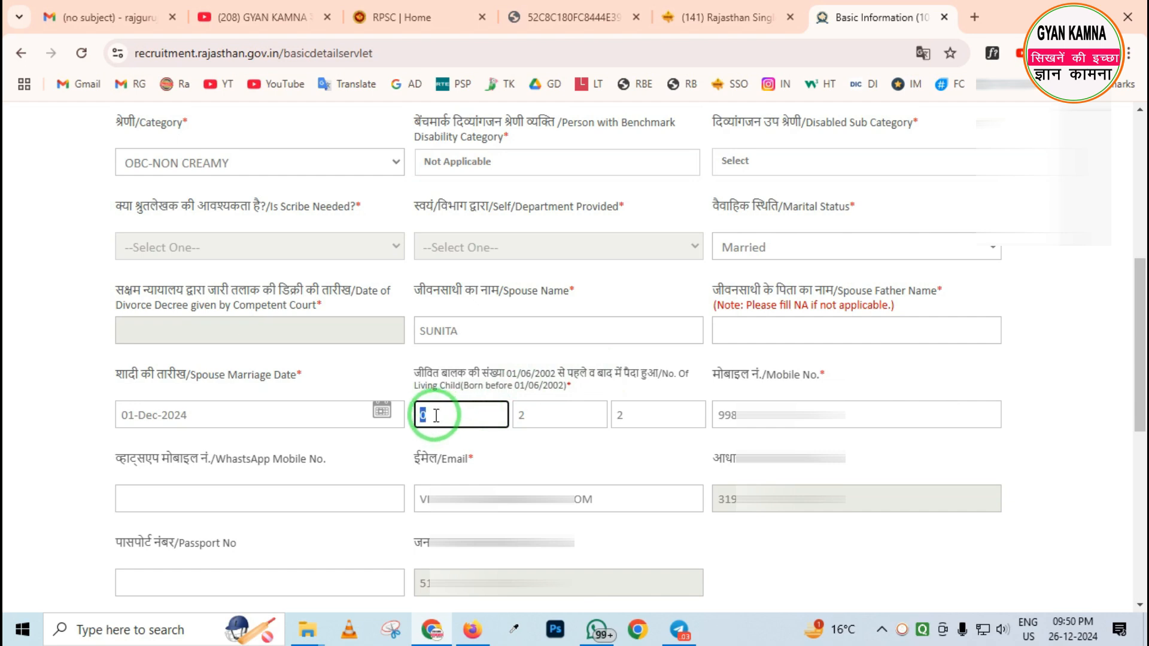
drag(433, 413, 419, 416)
drag(541, 411, 527, 415)
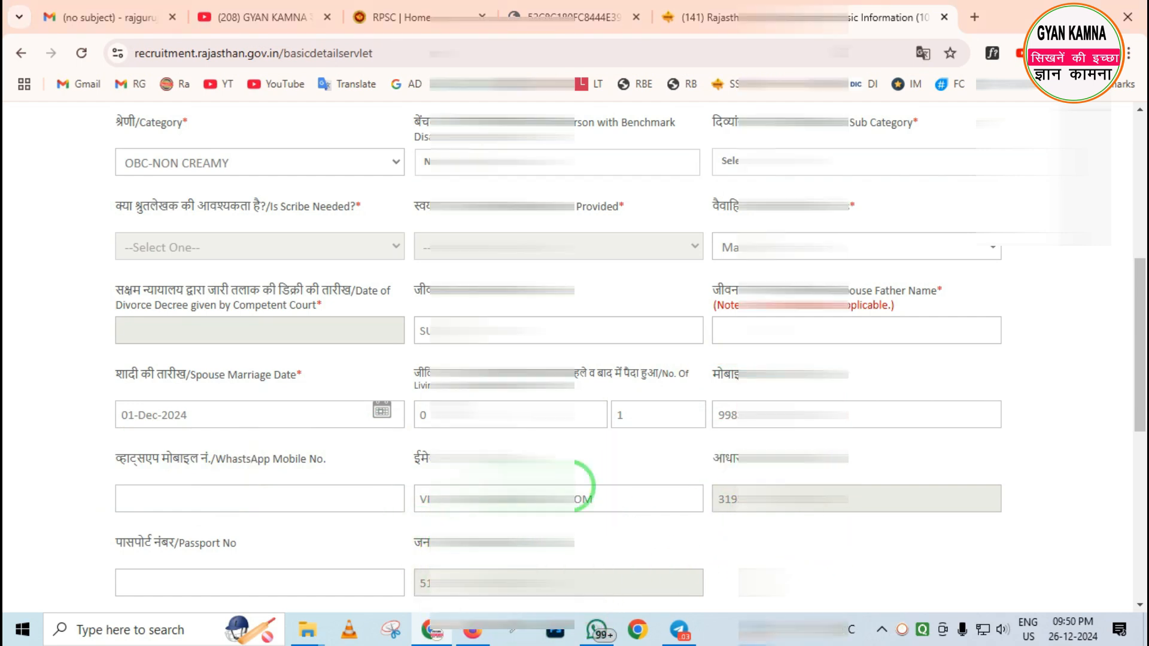
Answer No to the question about belonging to the Scheduled area of Rajasthan.
scroll(624, 463, down, 10)
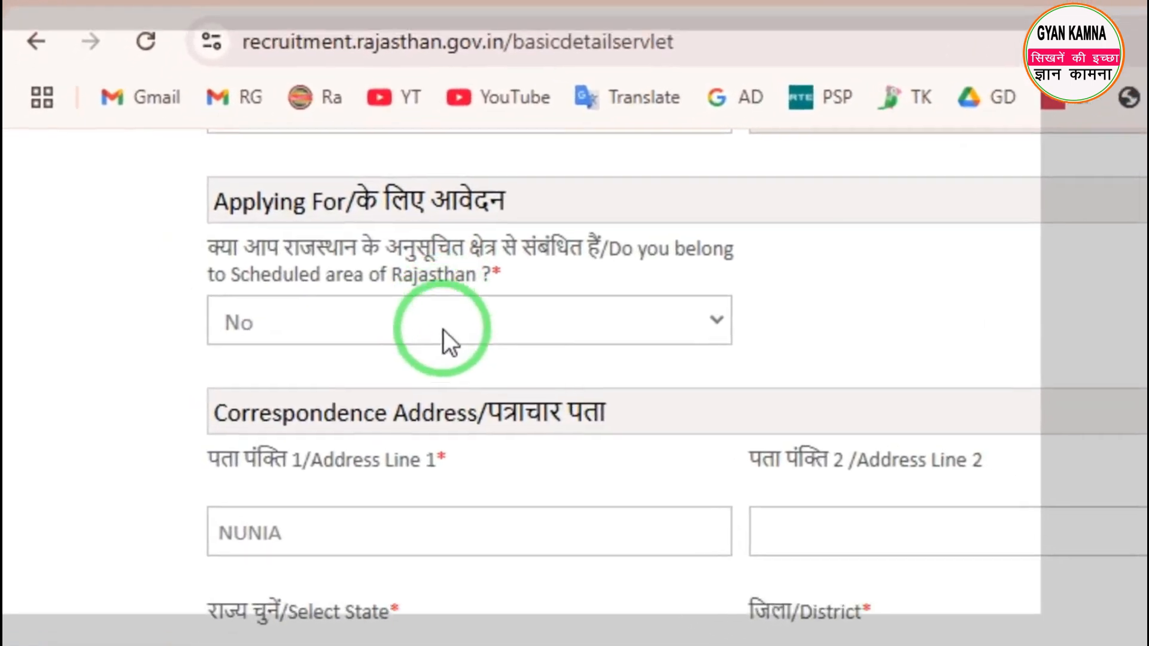
click(442, 326)
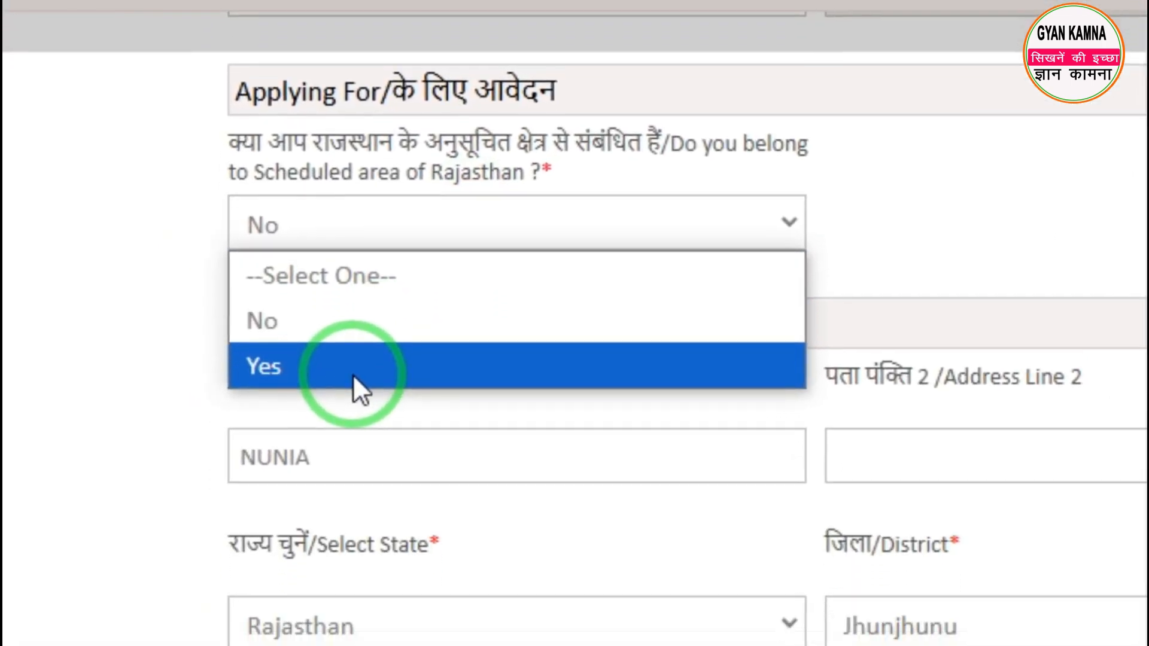
click(353, 322)
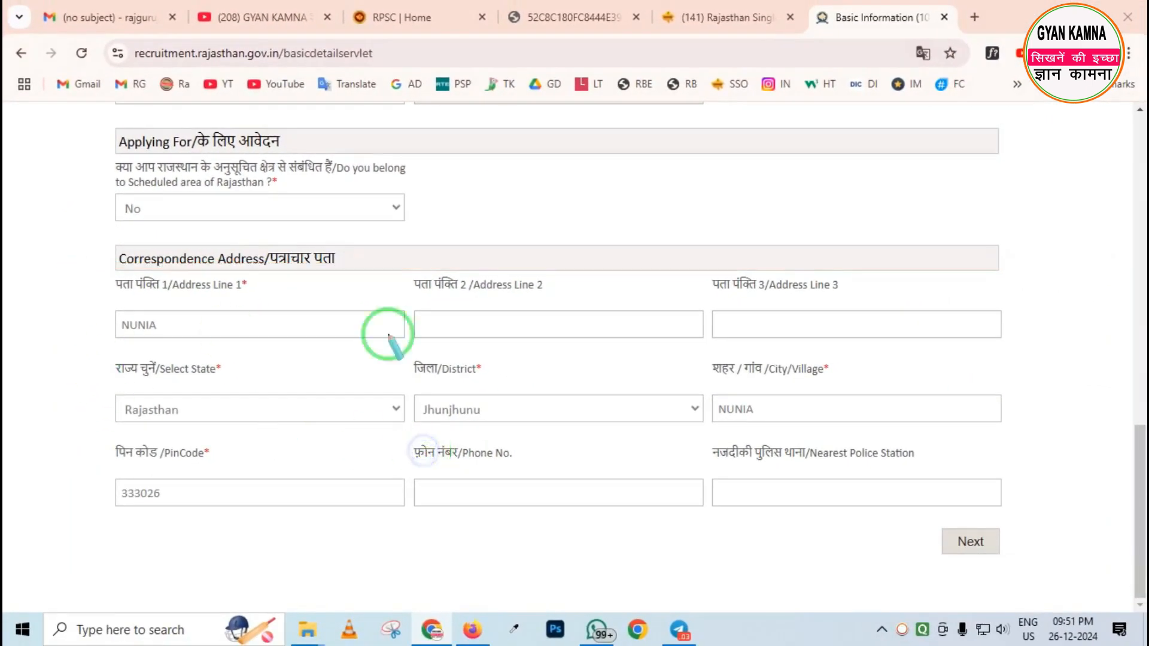
Enter bag as the nearest police station and submit the basic details, confirming the mobile number and email.
click(951, 543)
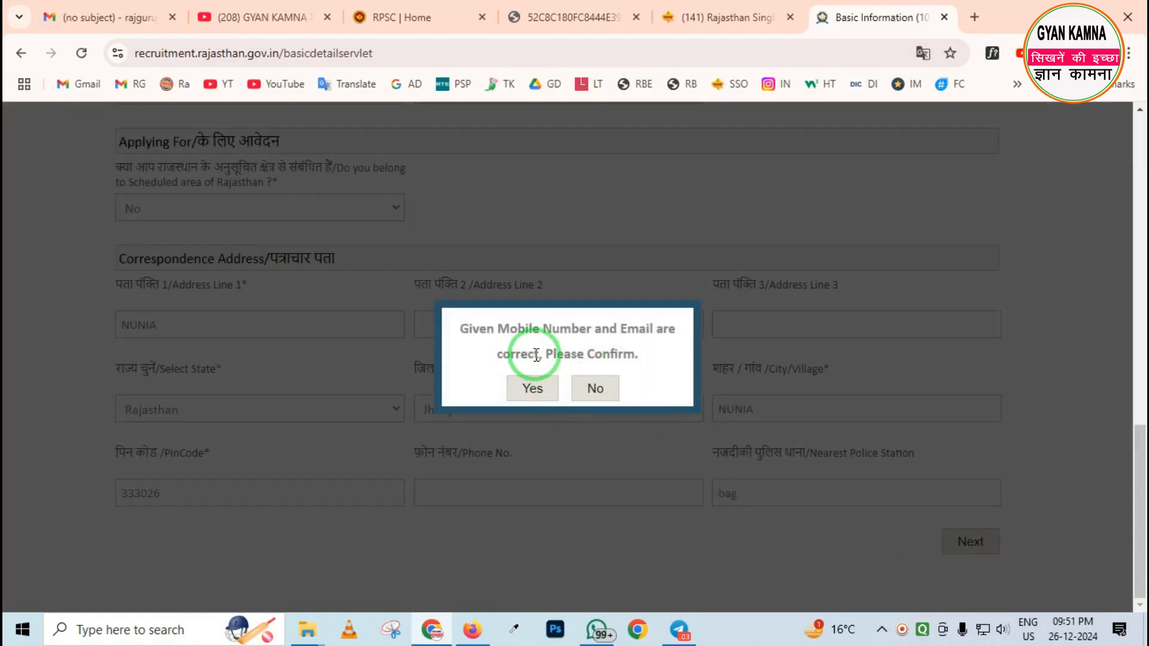
click(533, 389)
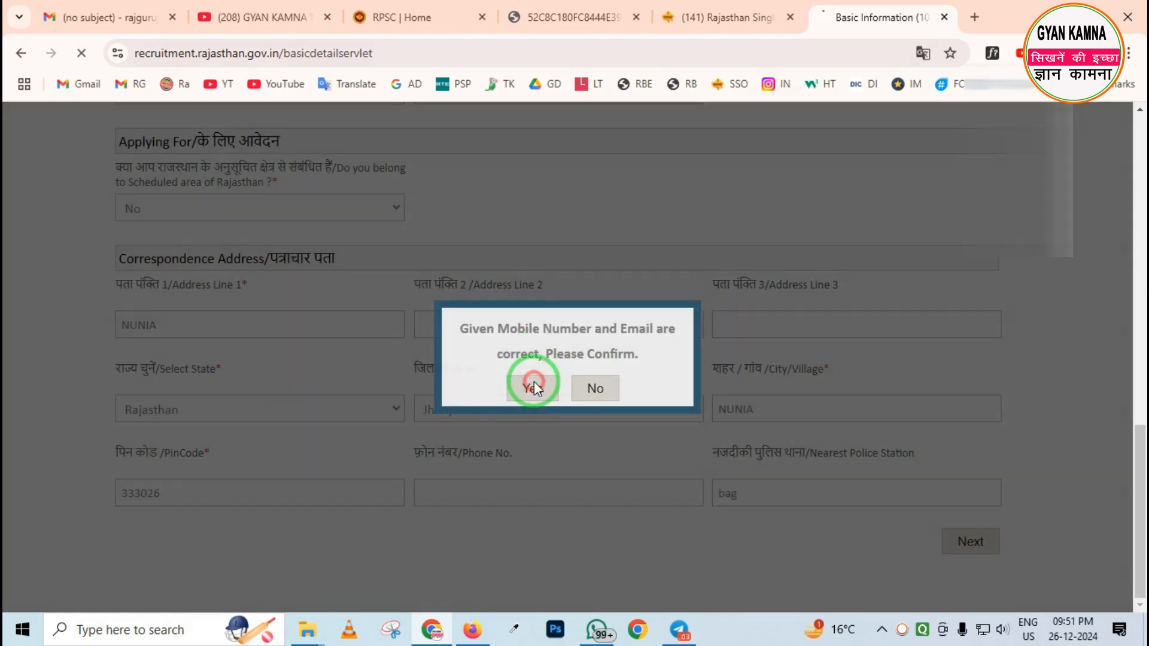
Examine the choices for nationality, home state, home district, home block, tehsil and village in the domicile details without changing them.
scroll(345, 372, down, 1)
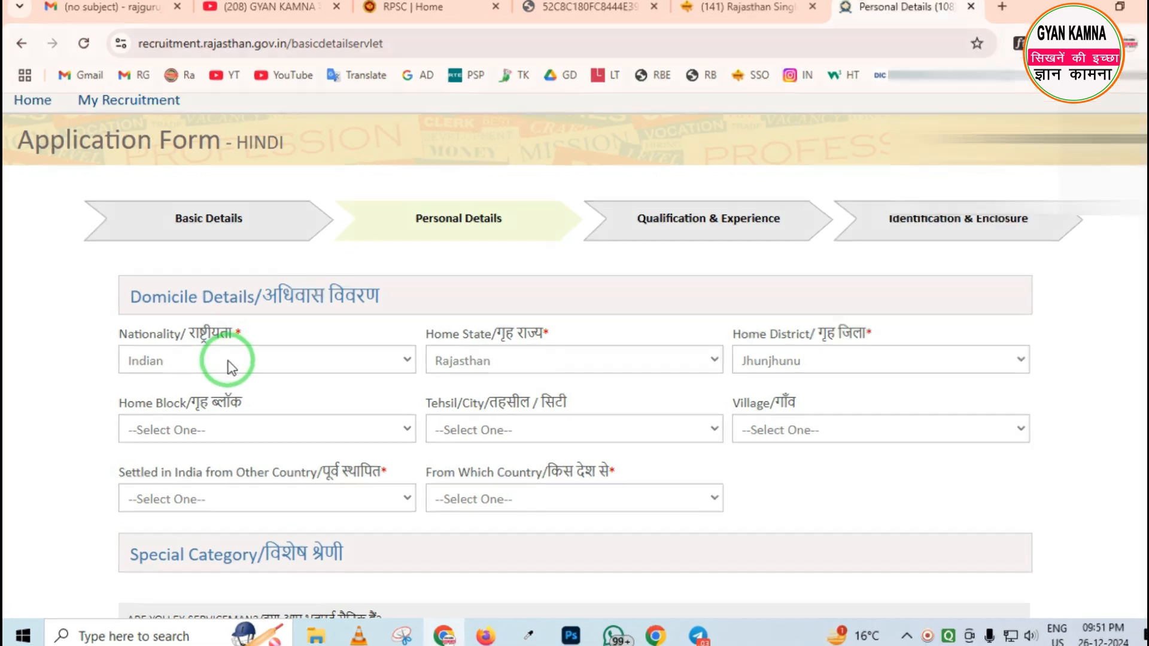
click(240, 359)
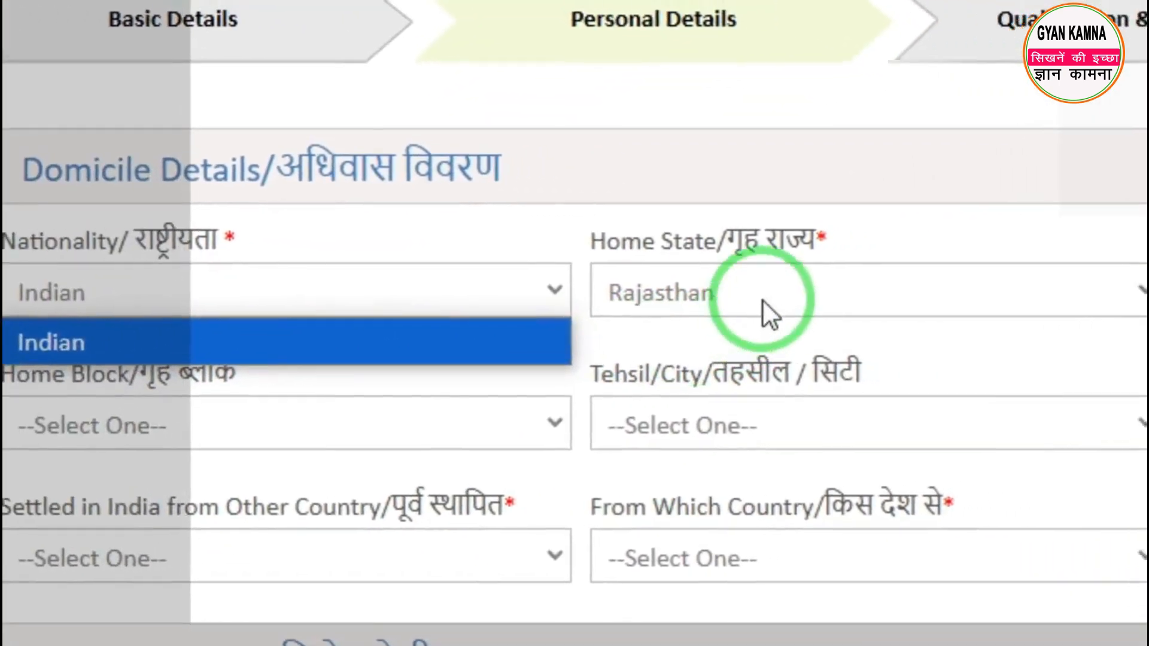
click(942, 299)
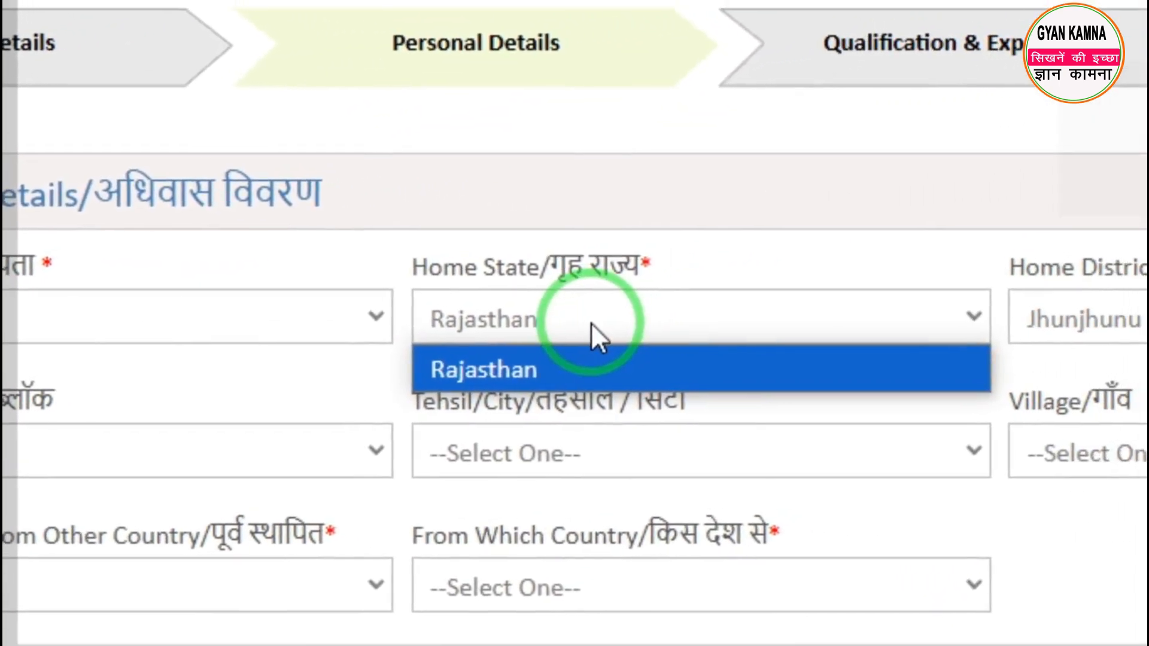
click(612, 321)
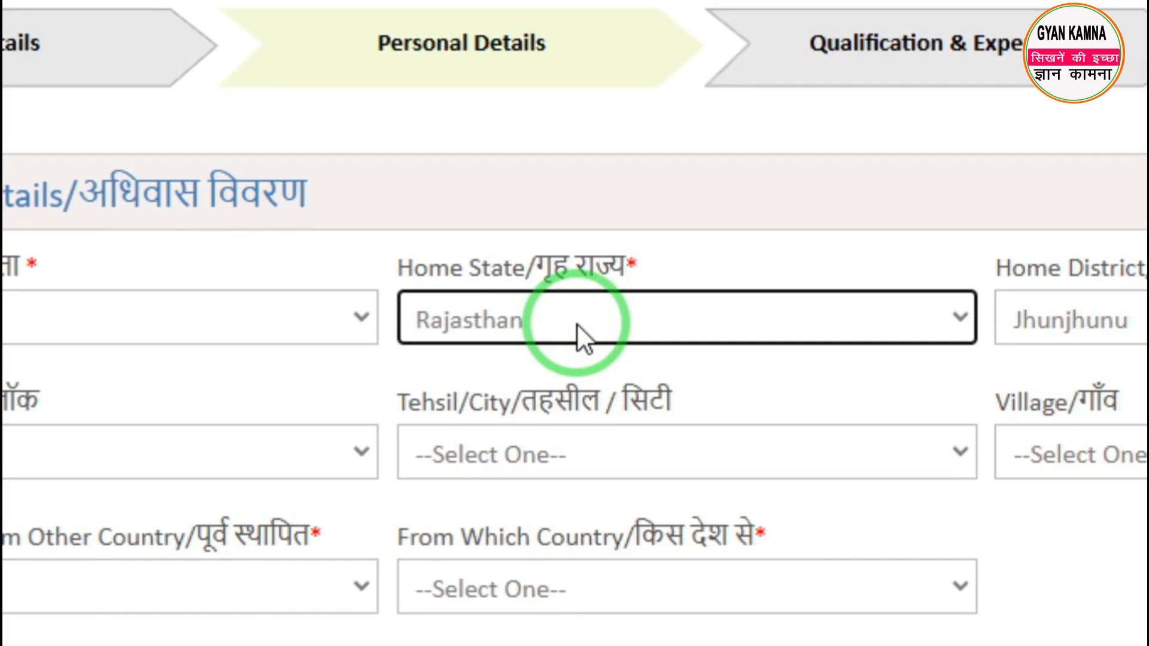
click(576, 323)
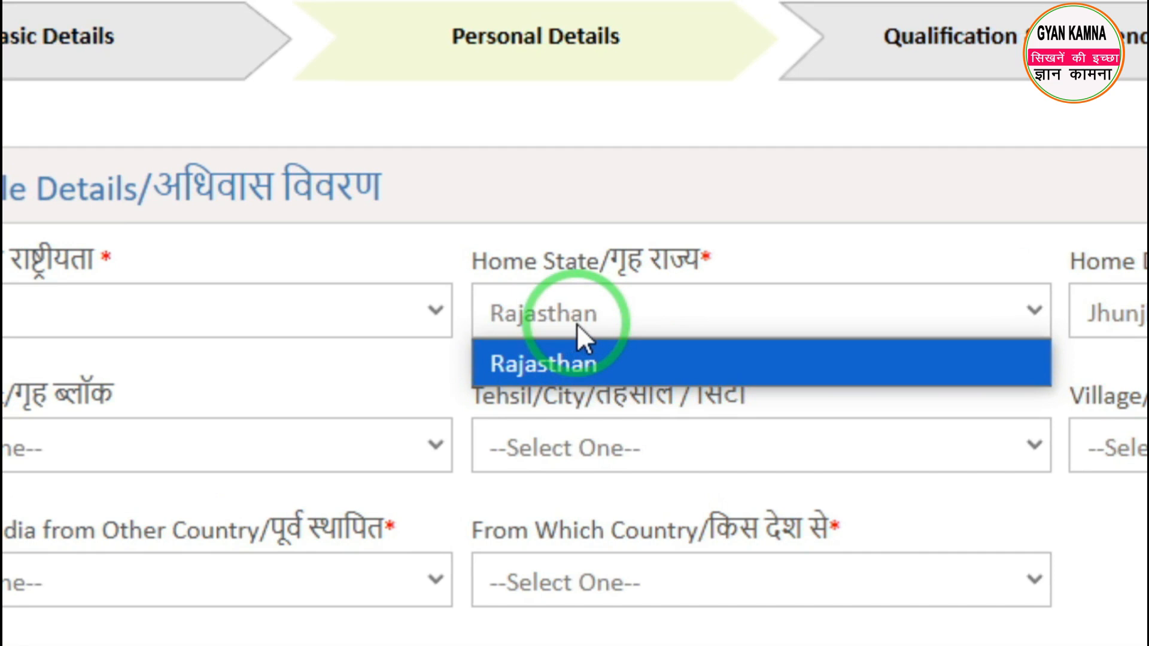
click(795, 339)
click(842, 325)
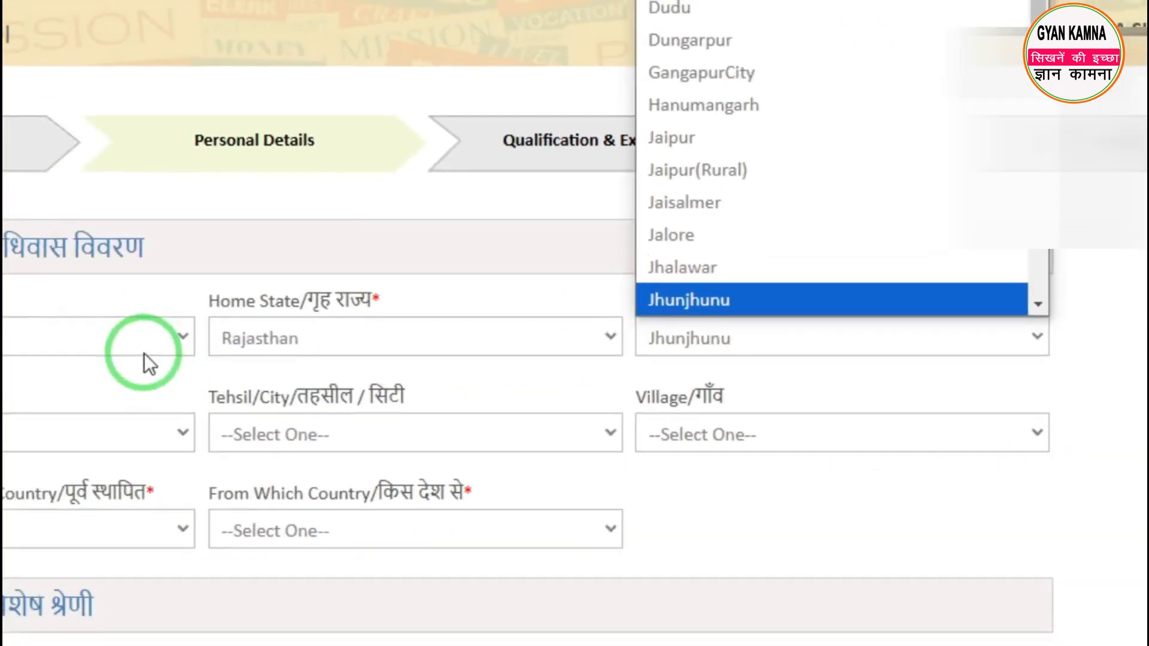
click(54, 351)
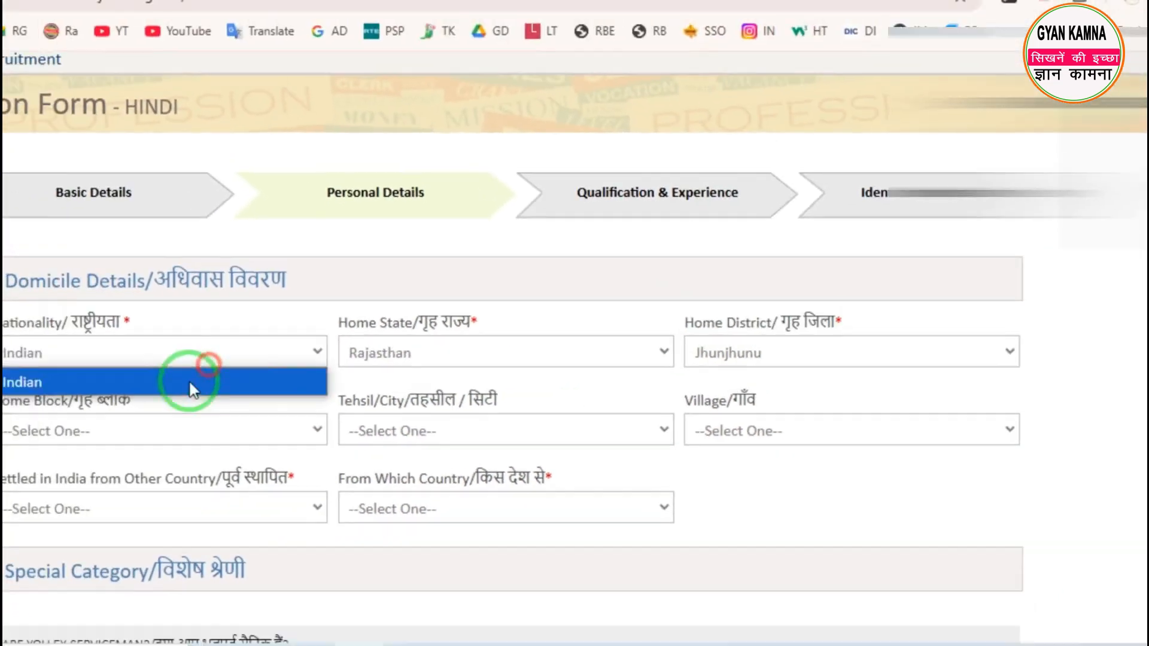
click(163, 431)
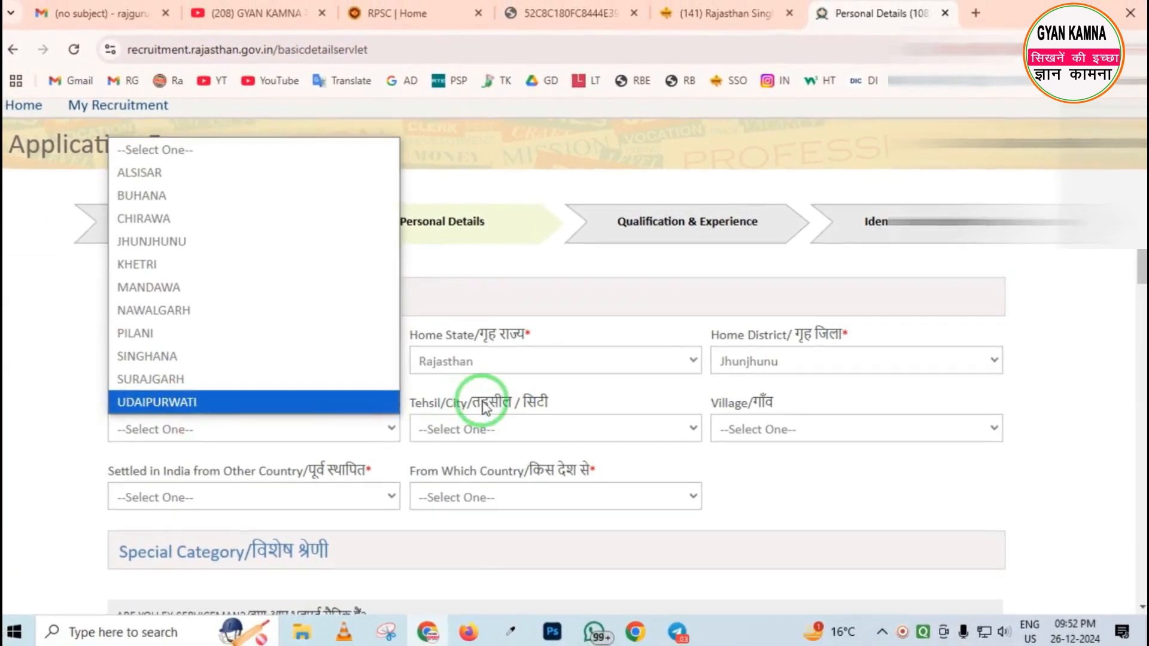
click(486, 408)
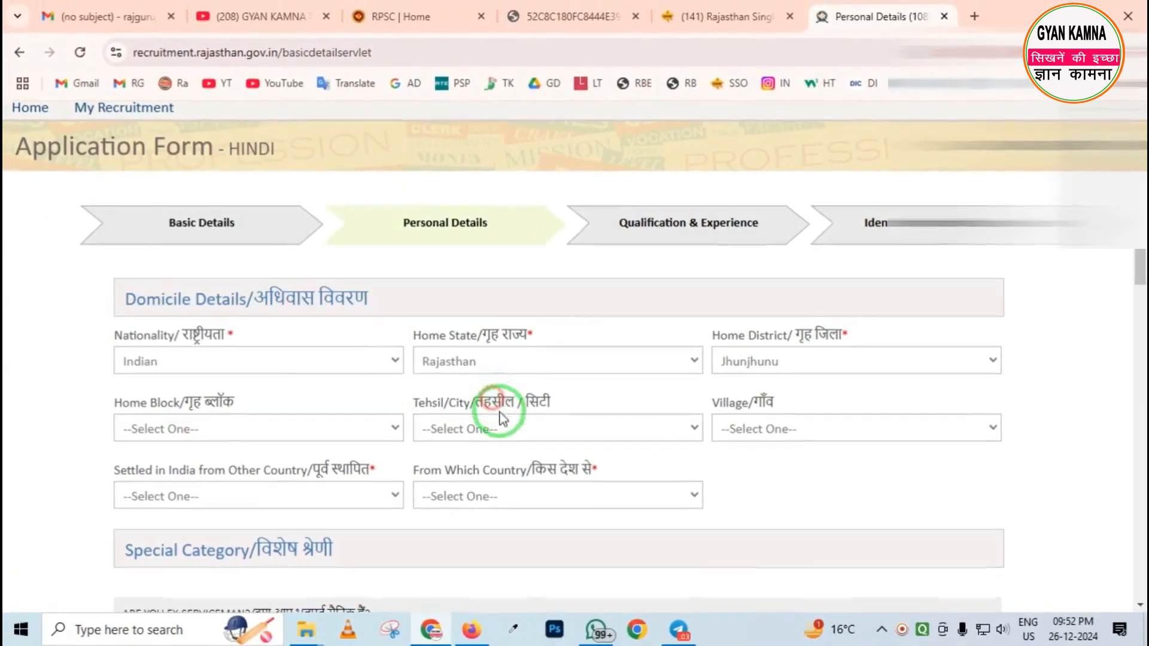
click(500, 428)
click(808, 461)
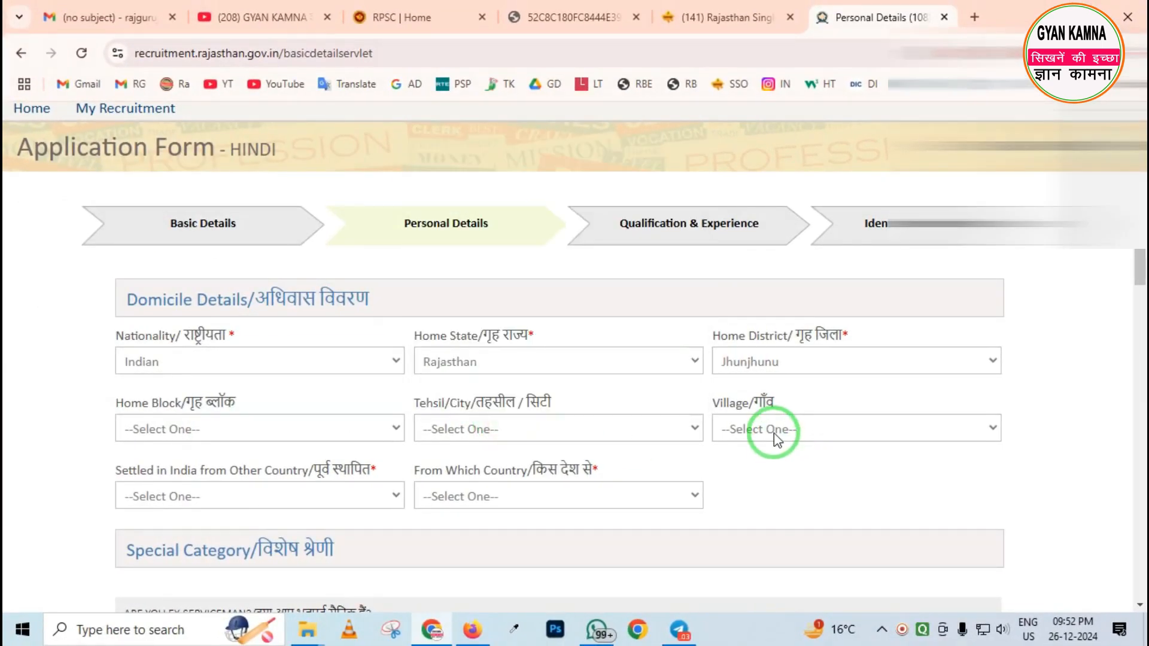
Answer No to having settled in India from another country.
scroll(769, 491, down, 4)
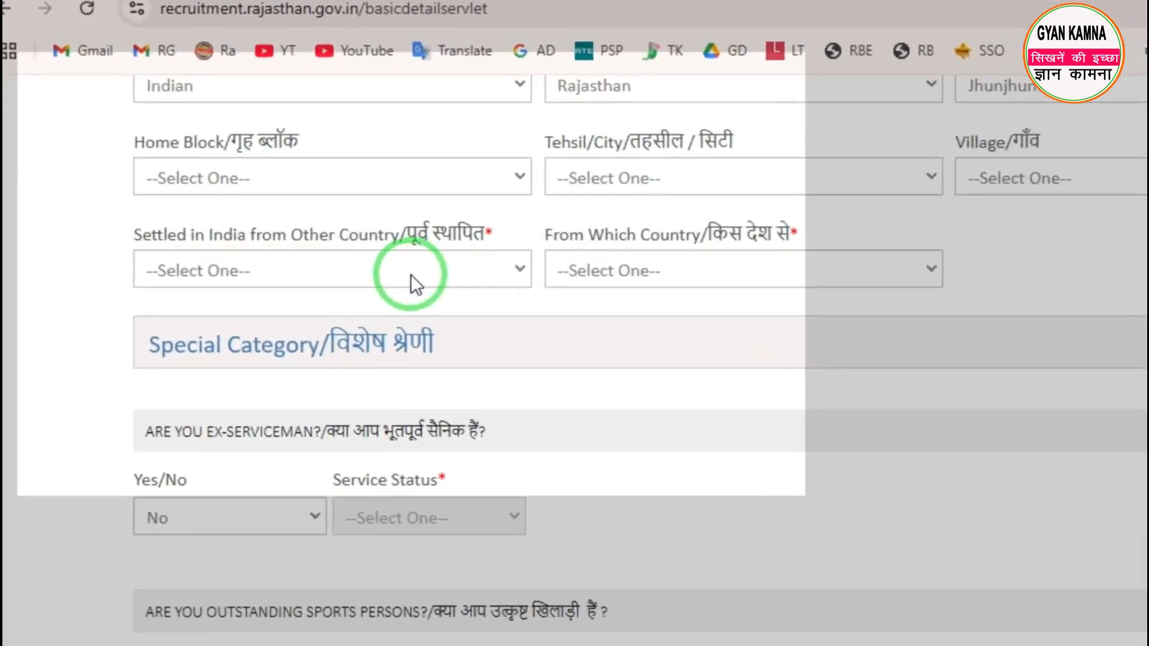
click(320, 250)
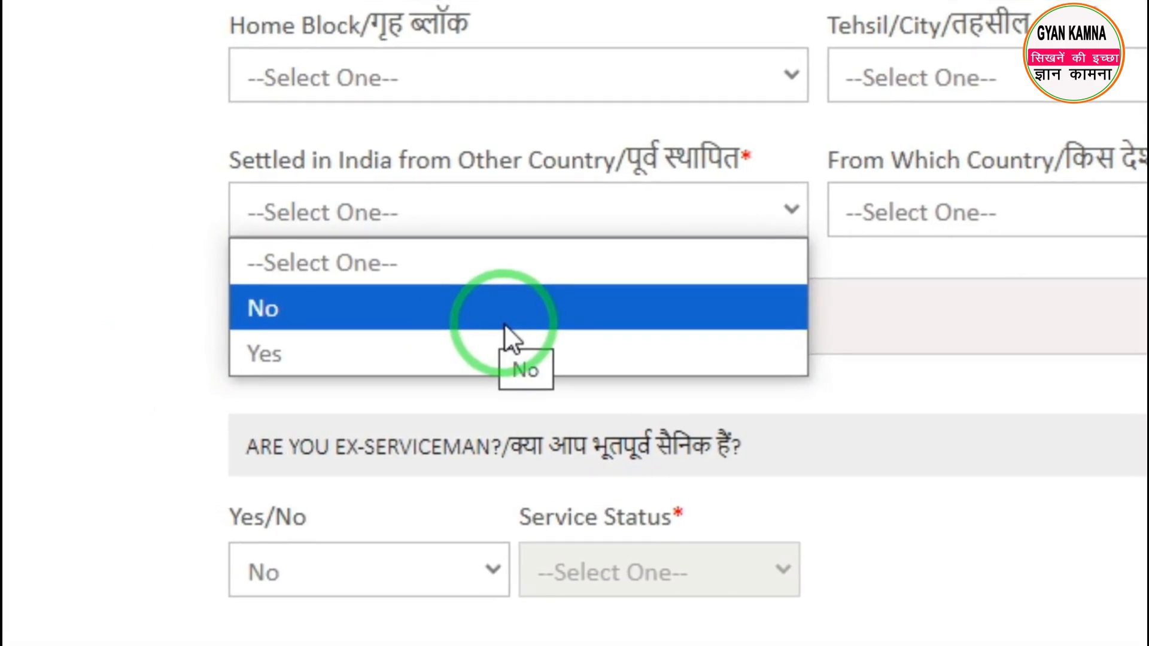
click(504, 307)
Try Yes for ex-serviceman with the service statuses In service and NOC Taken and Retired, and restore the answer to No.
scroll(505, 326, down, 3)
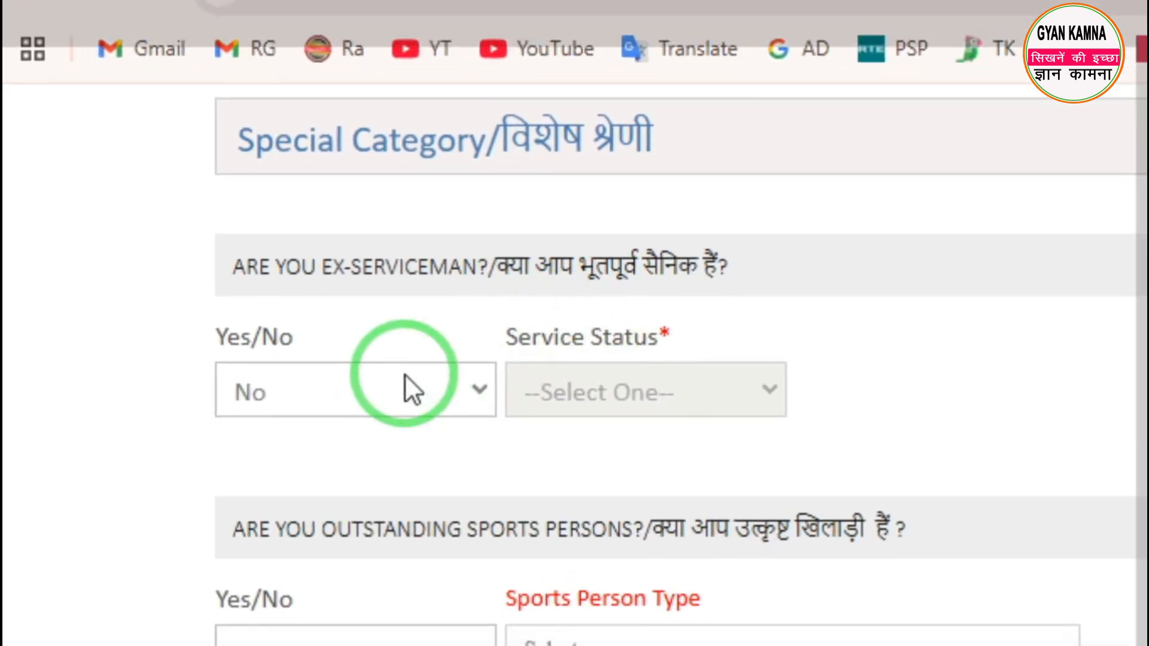
click(420, 398)
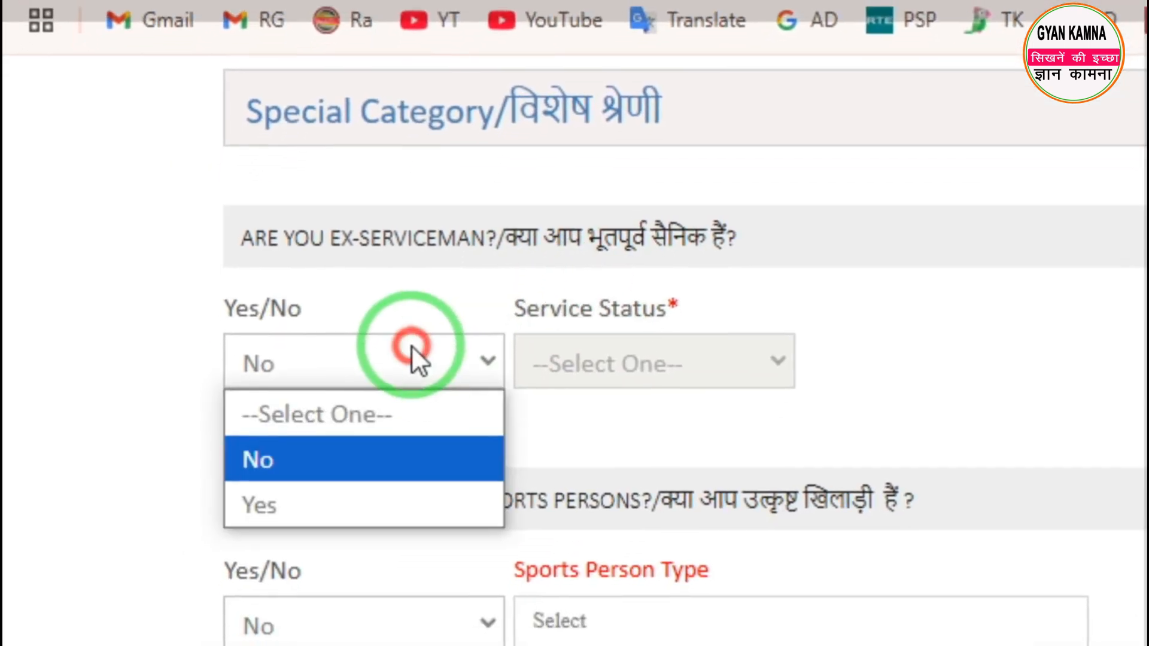
click(344, 439)
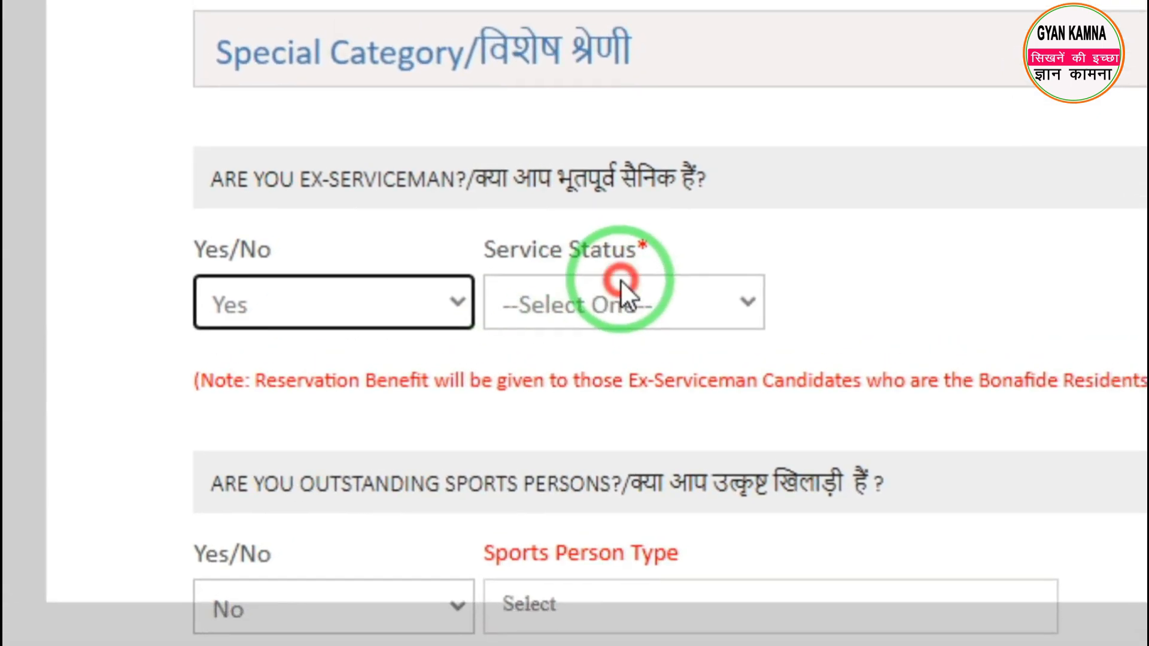
click(652, 308)
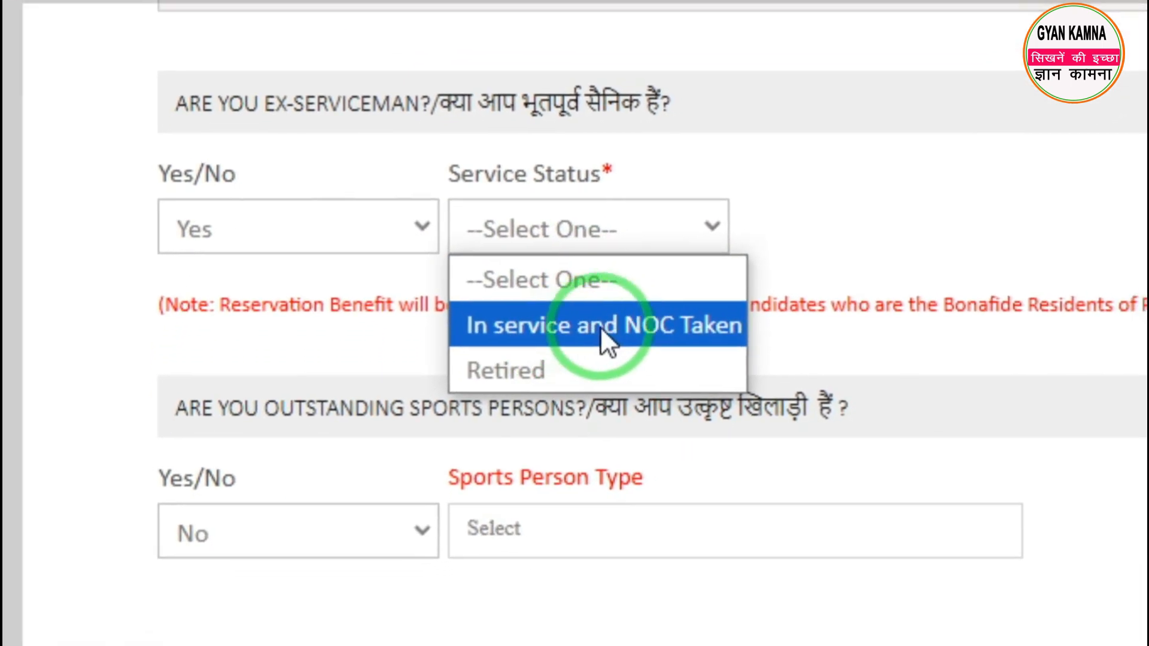
click(627, 414)
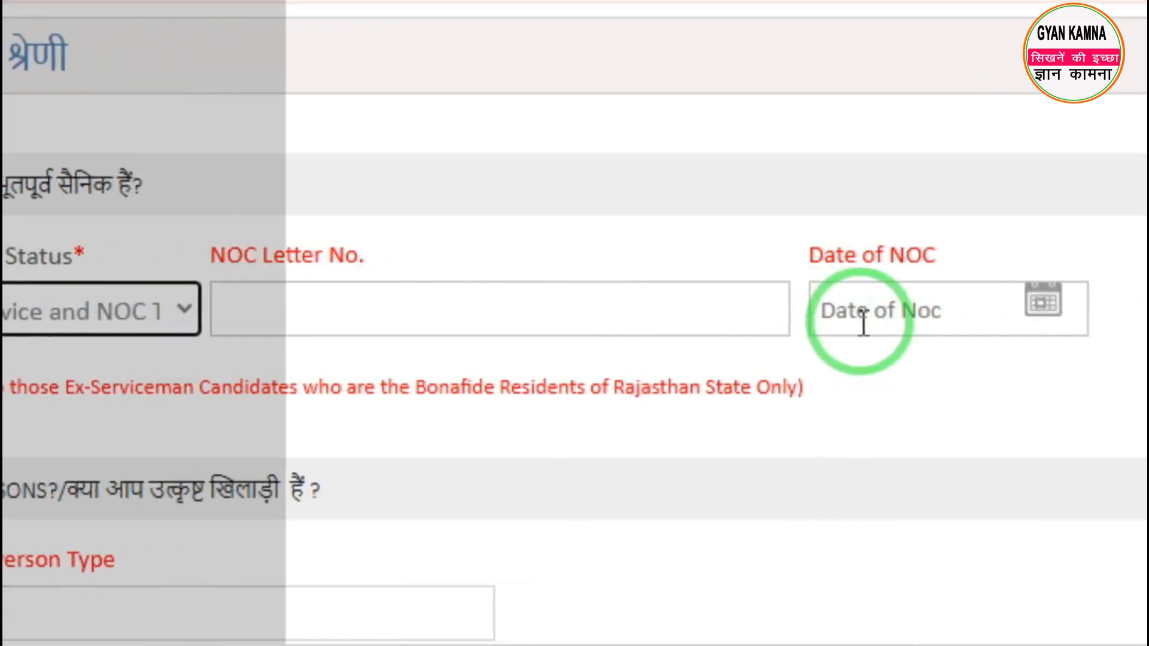
click(188, 310)
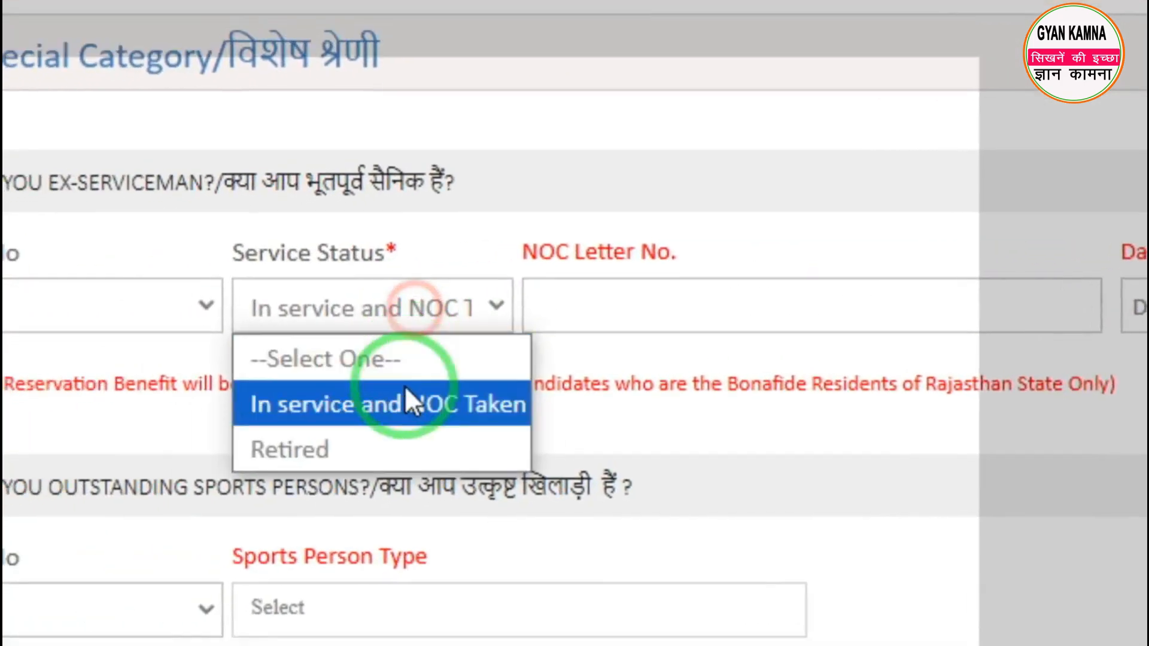
click(365, 450)
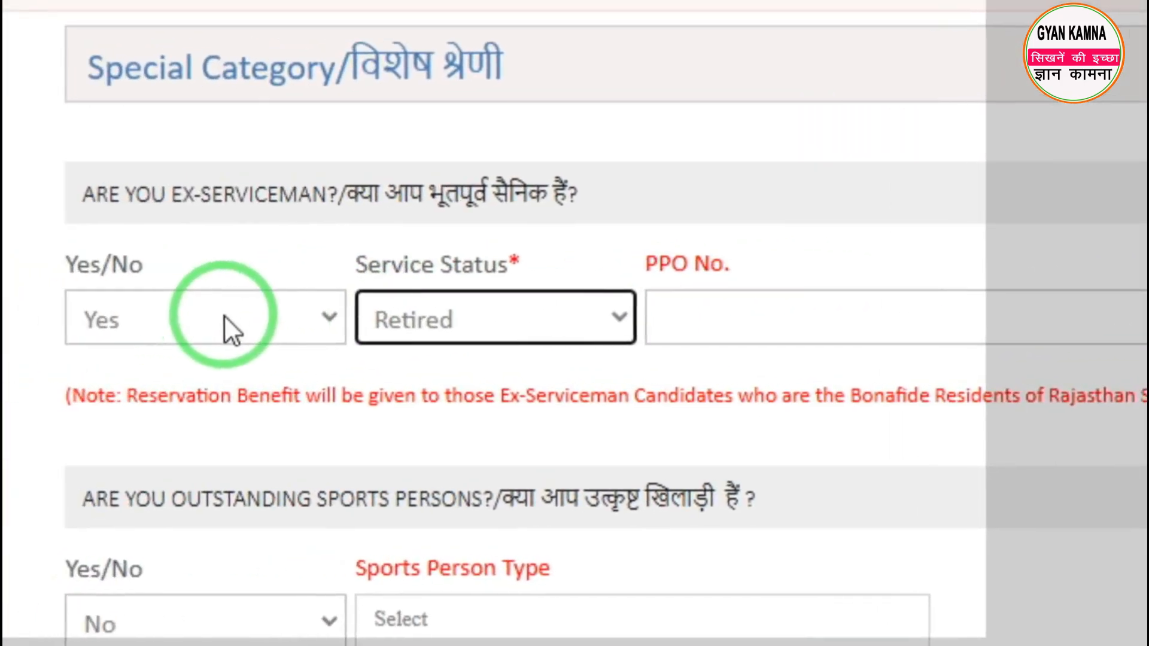
click(27, 307)
click(251, 409)
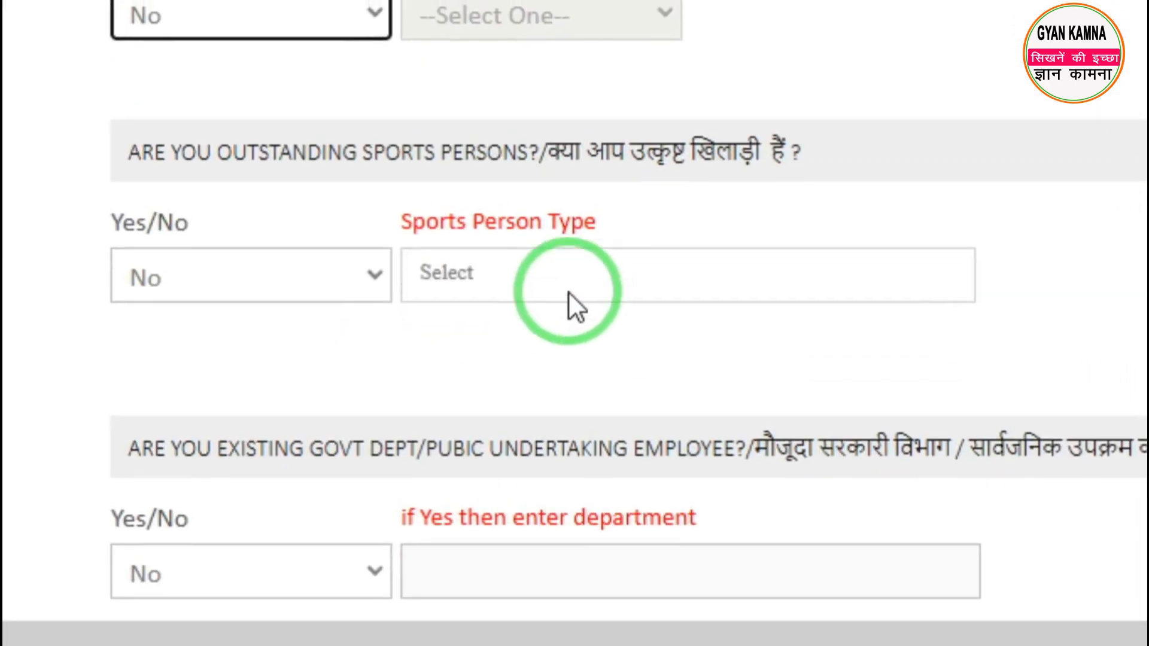
Answer Yes to the outstanding sports person question and choose National as the sports person type.
click(366, 296)
click(240, 440)
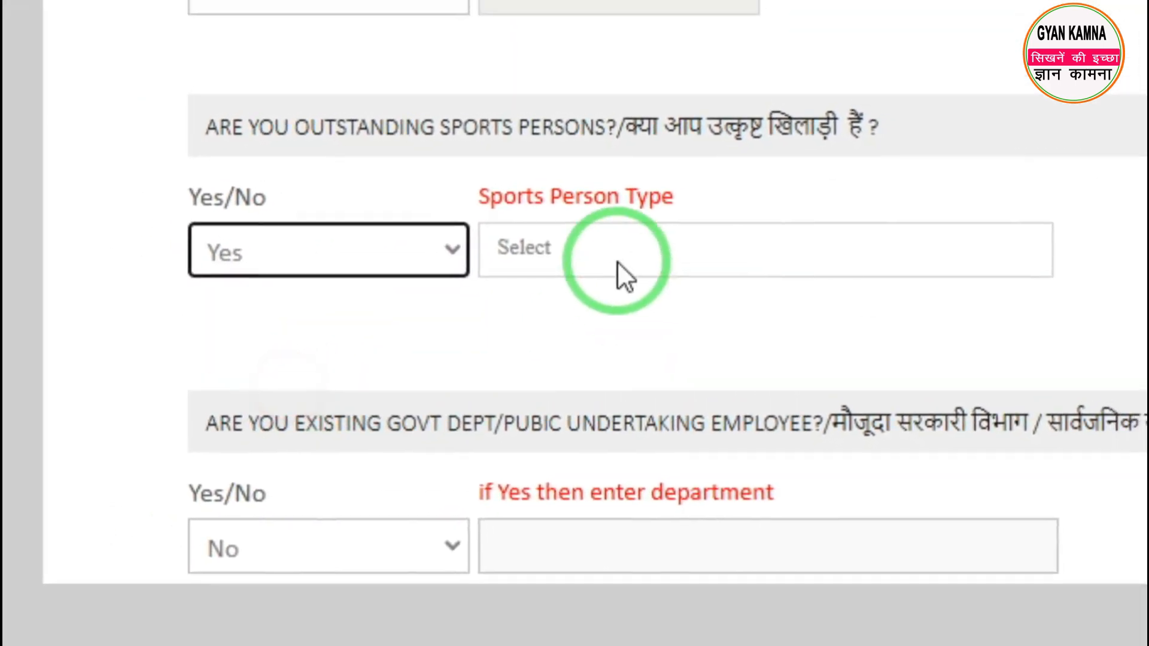
click(598, 299)
click(488, 346)
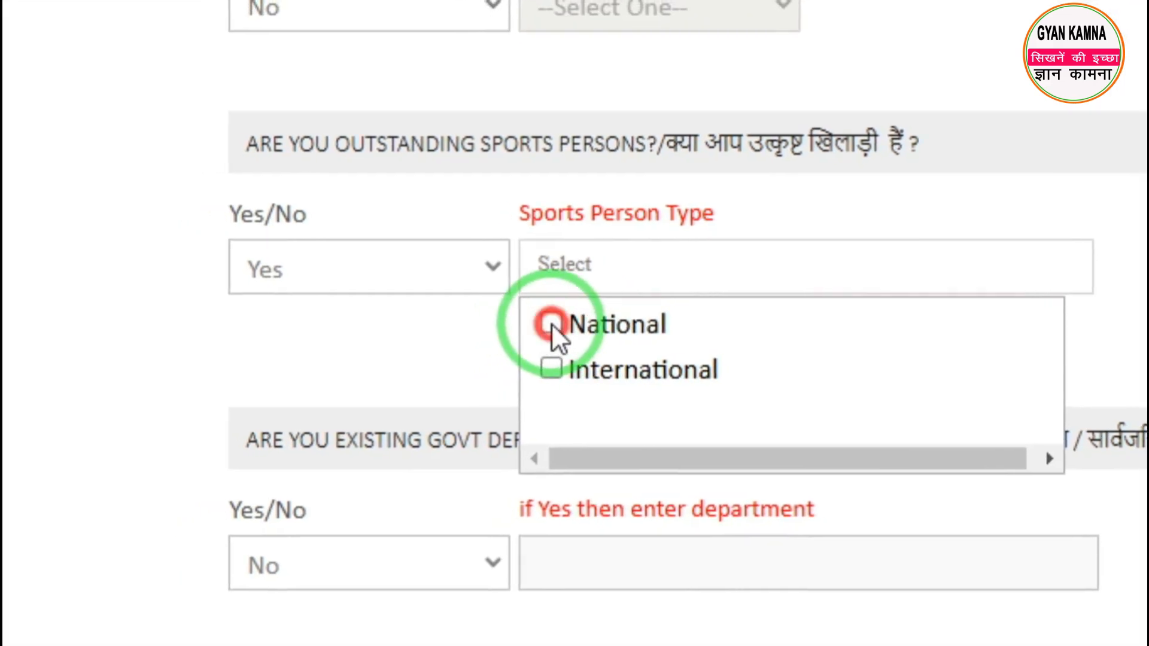
click(432, 325)
Examine the National tournament type, winner or participant and medal options, and reset the outstanding sports person answer to No.
scroll(515, 326, down, 5)
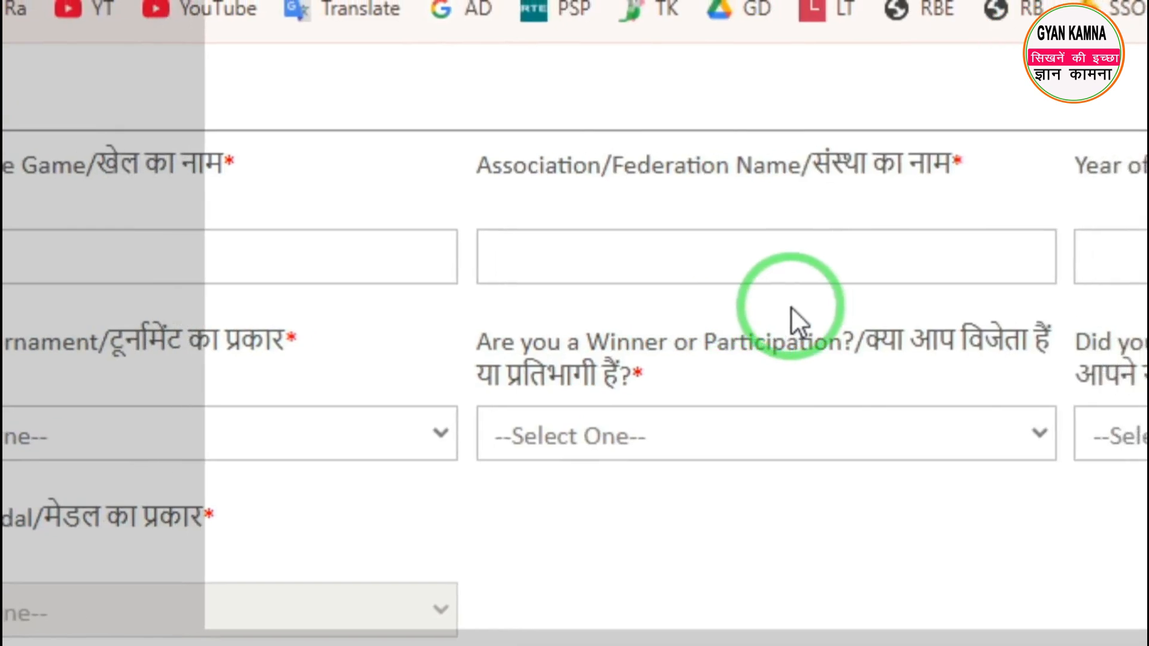
click(411, 382)
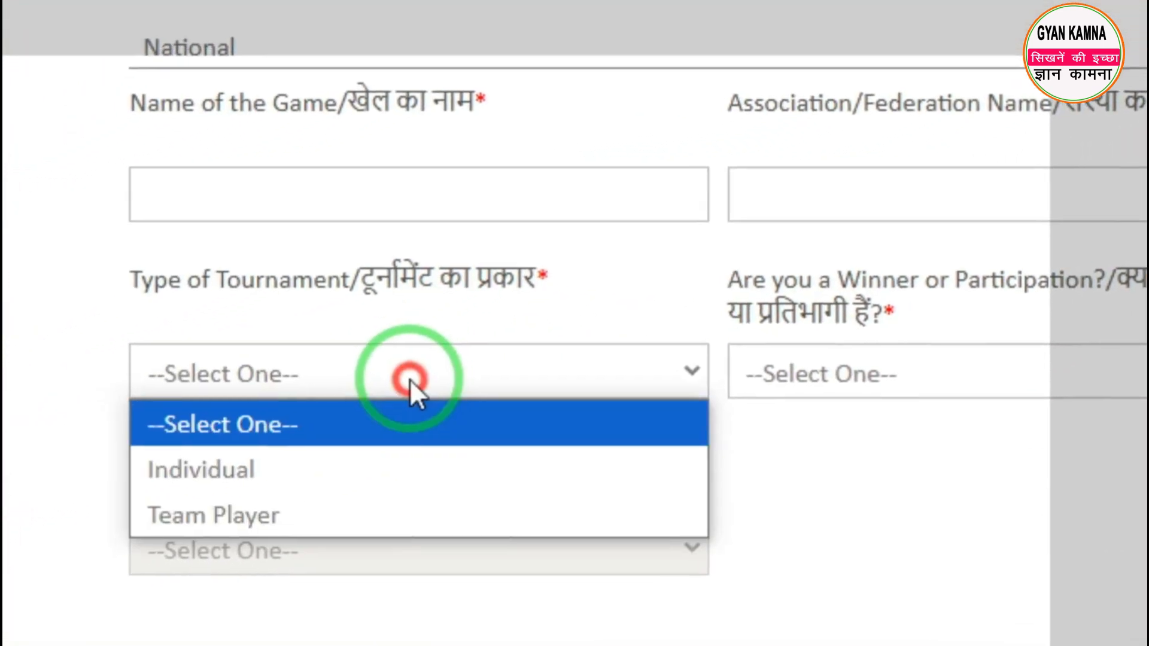
click(871, 346)
click(871, 344)
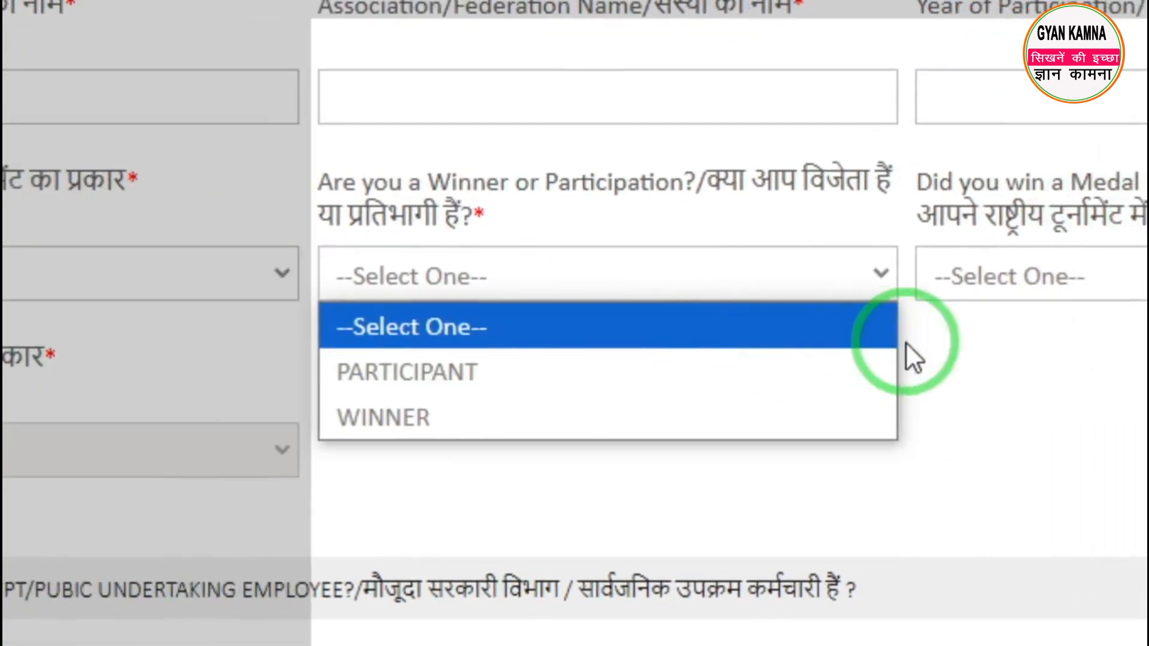
click(906, 343)
click(968, 284)
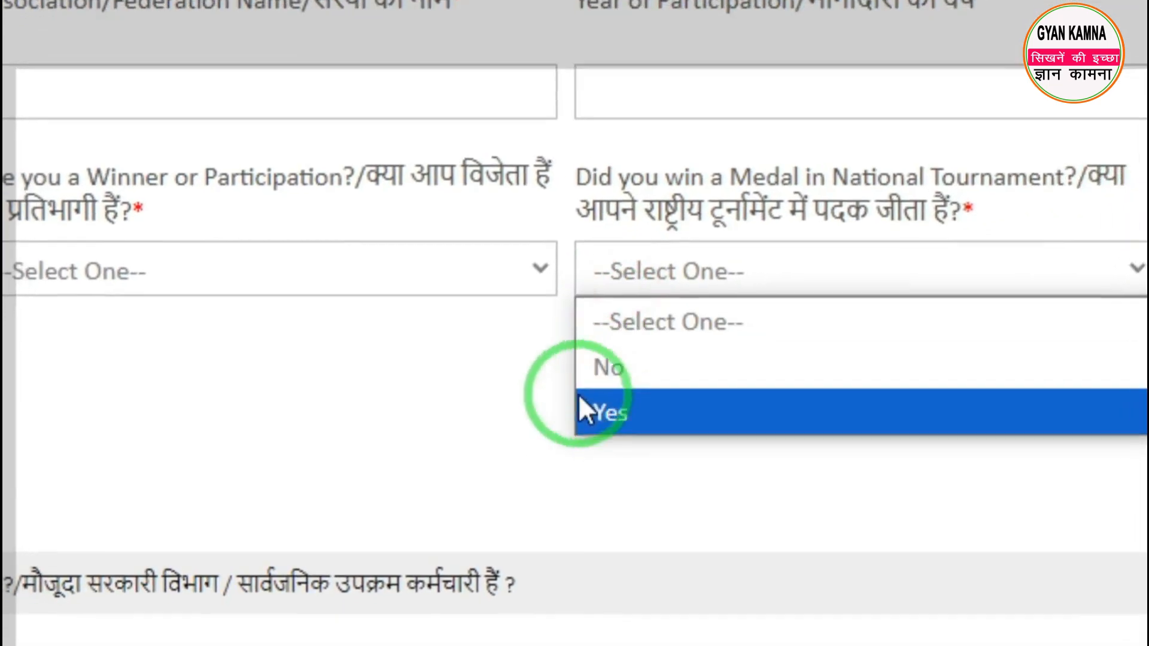
click(613, 384)
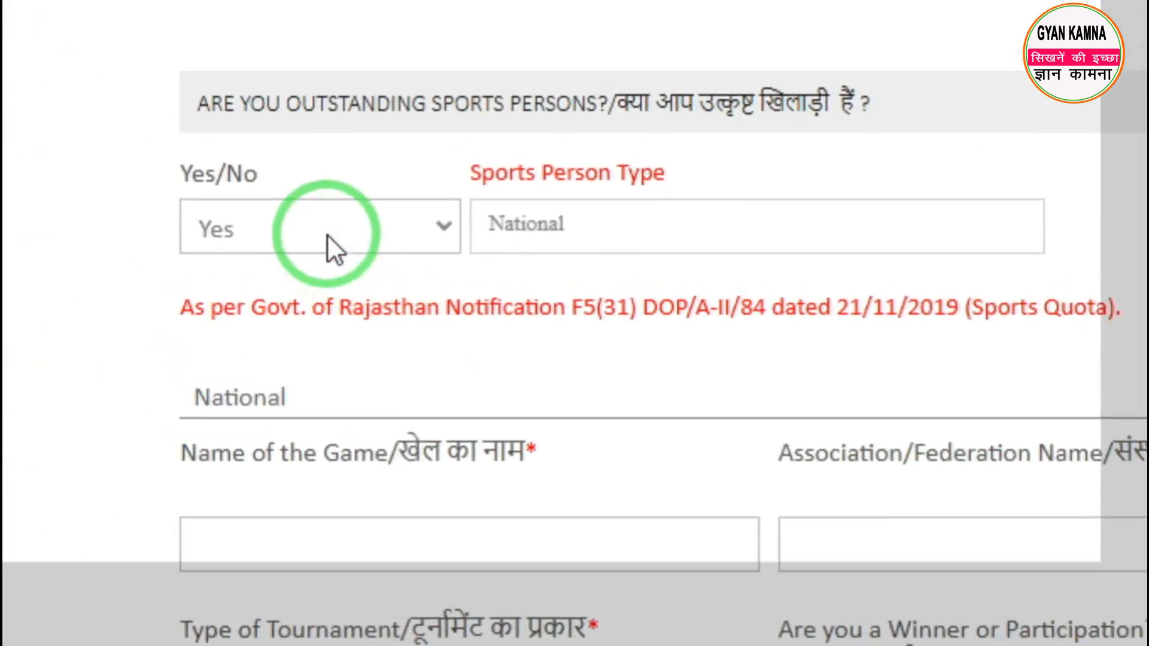
click(327, 235)
click(293, 317)
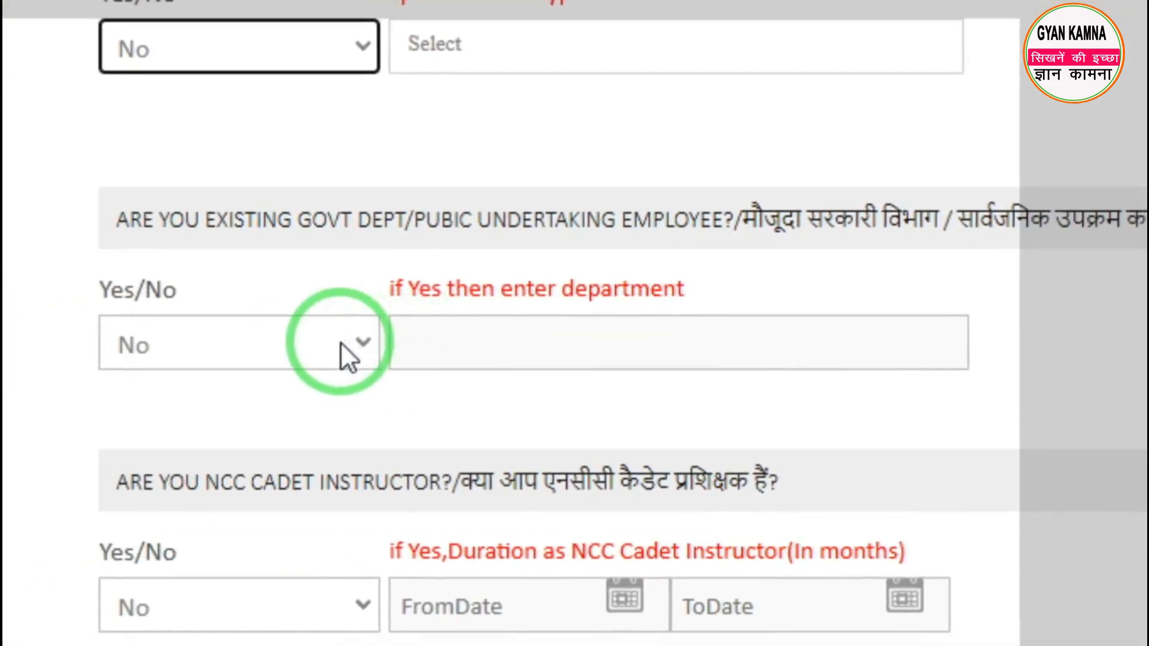
Try Yes for existing government department or public undertaking employee, check the department field, and restore the answer to No.
click(341, 344)
click(201, 486)
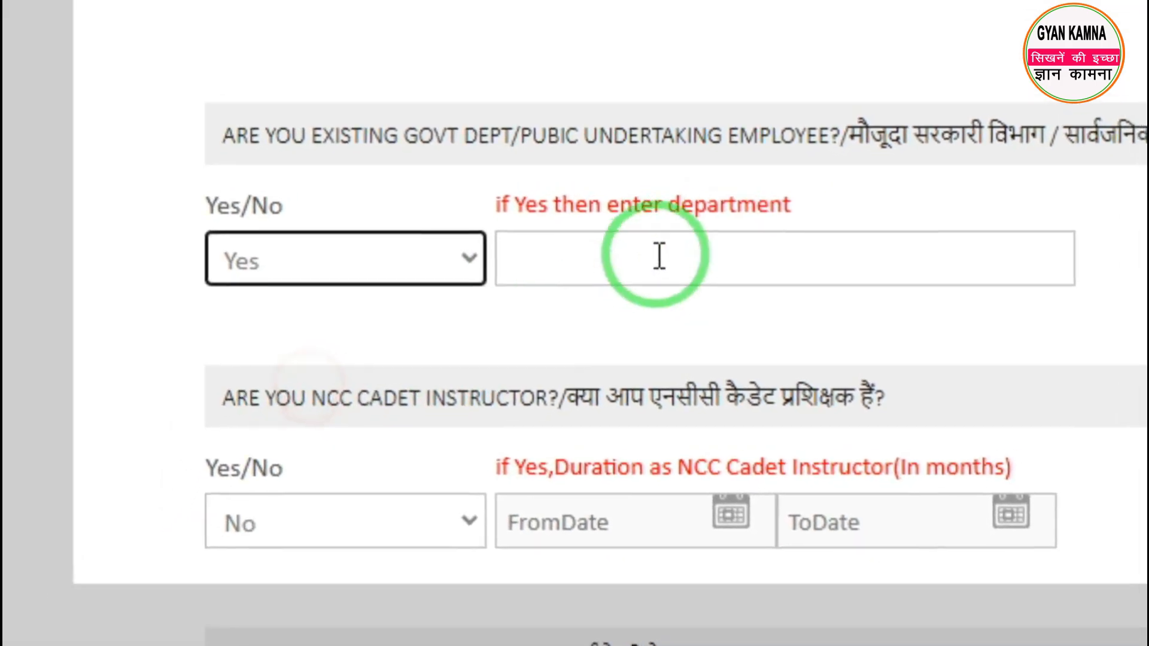
click(553, 335)
scroll(611, 294, up, 3)
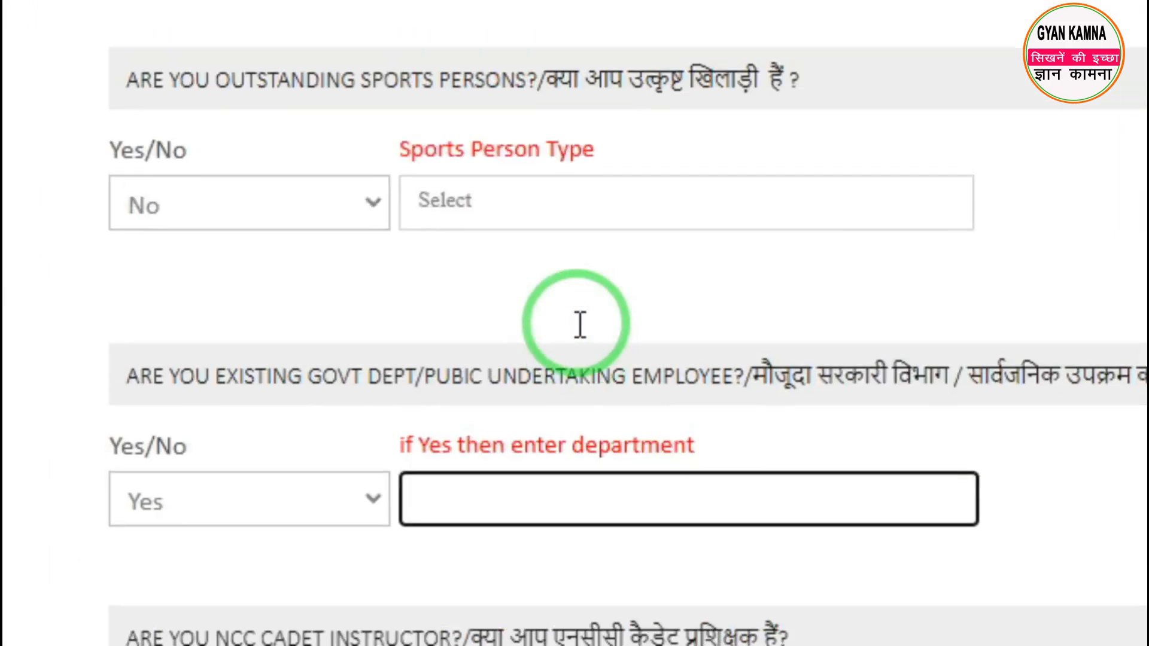
scroll(585, 282, down, 3)
click(263, 330)
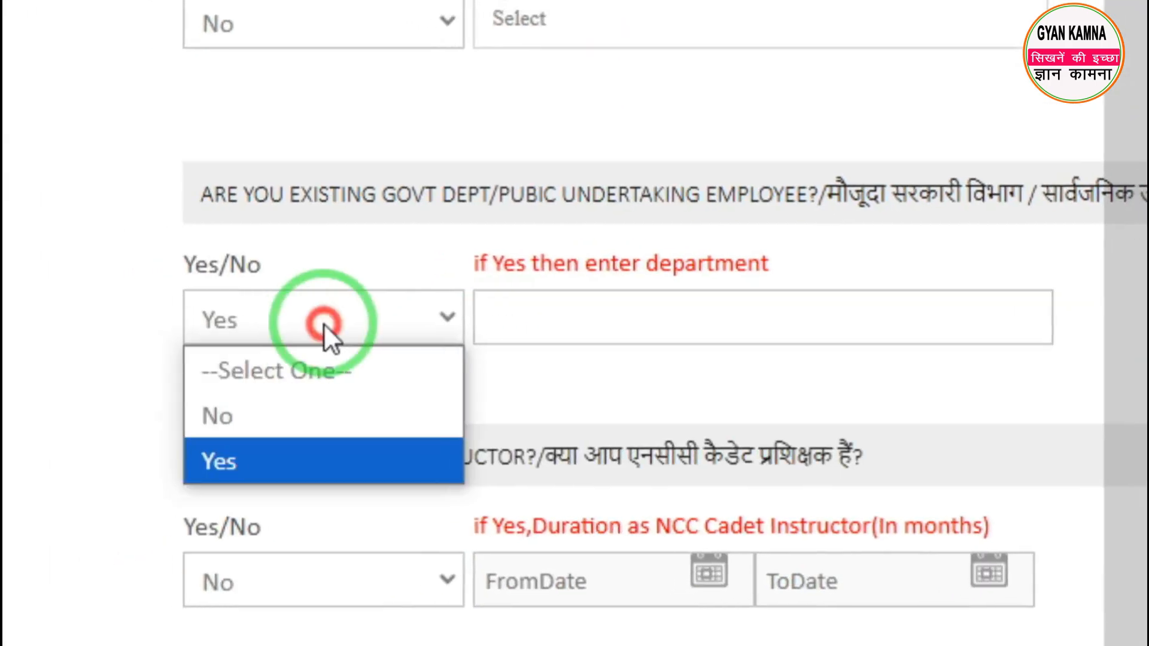
click(291, 368)
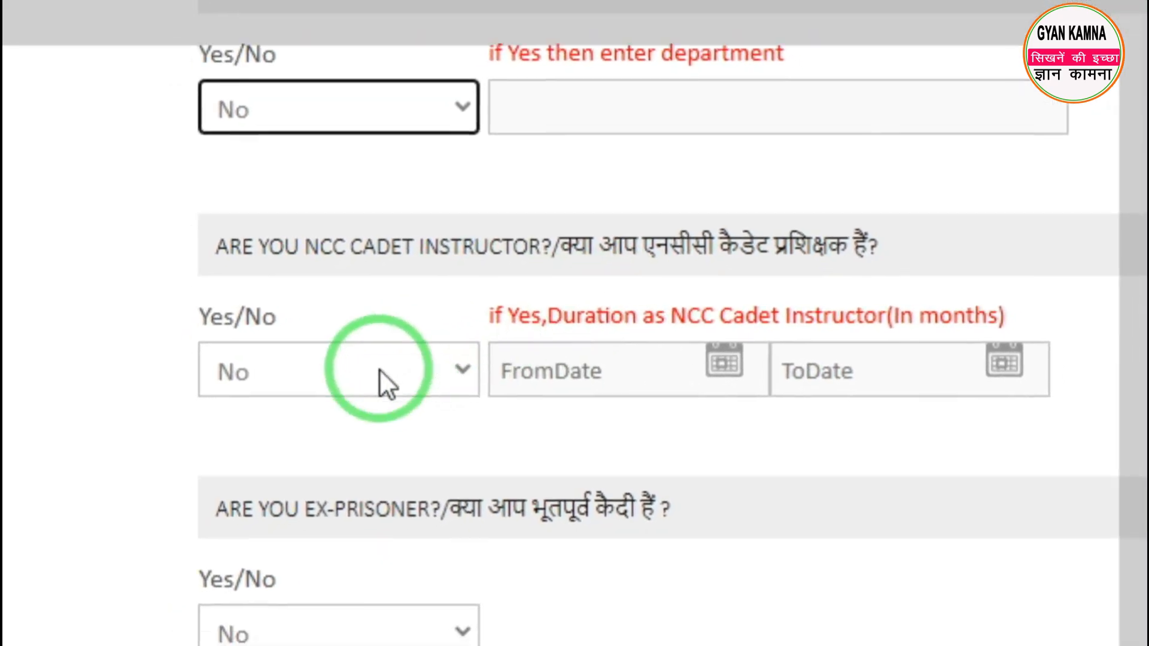
Try Yes for NCC cadet instructor, check the From Date calendar, and restore the answer to No.
click(370, 387)
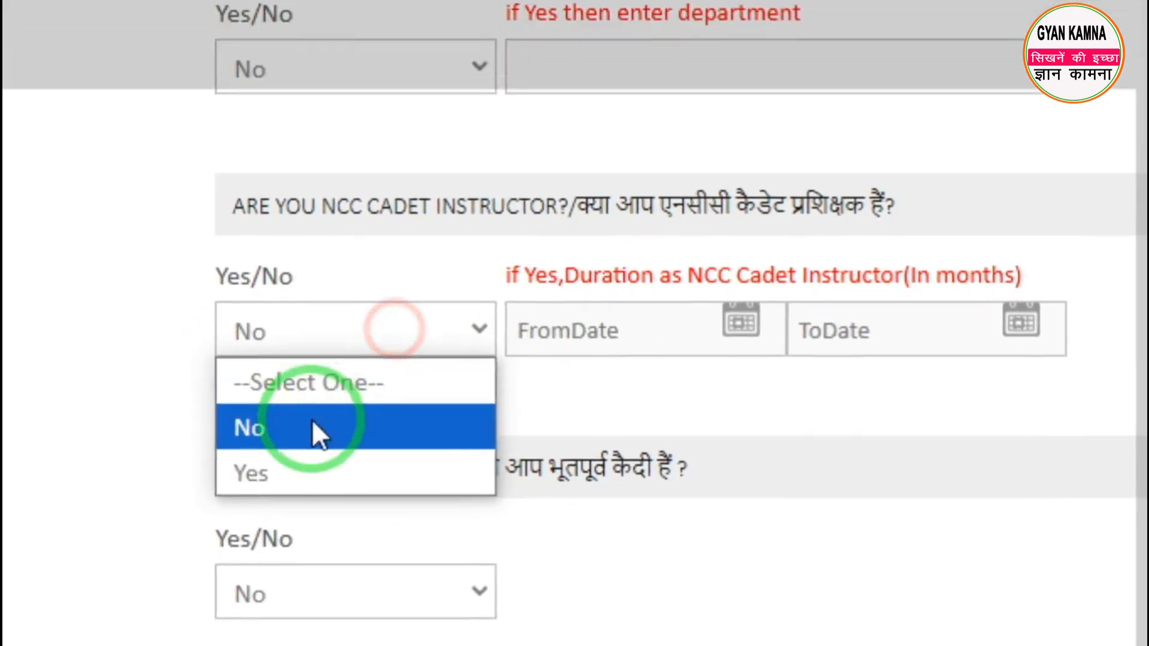
click(298, 393)
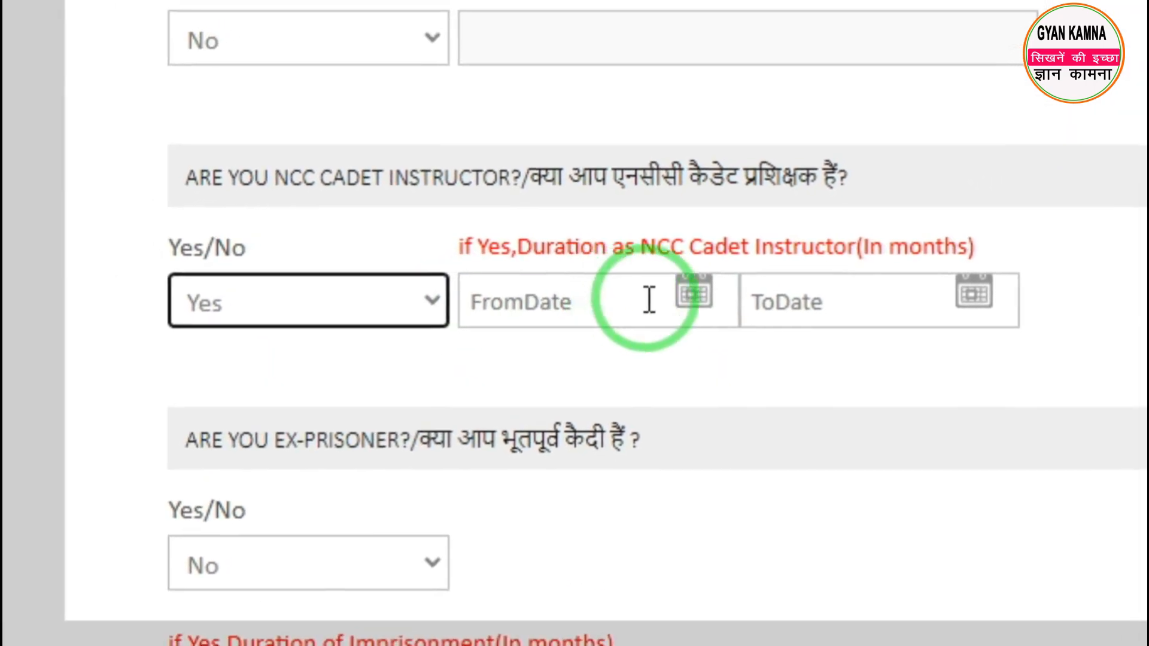
click(743, 208)
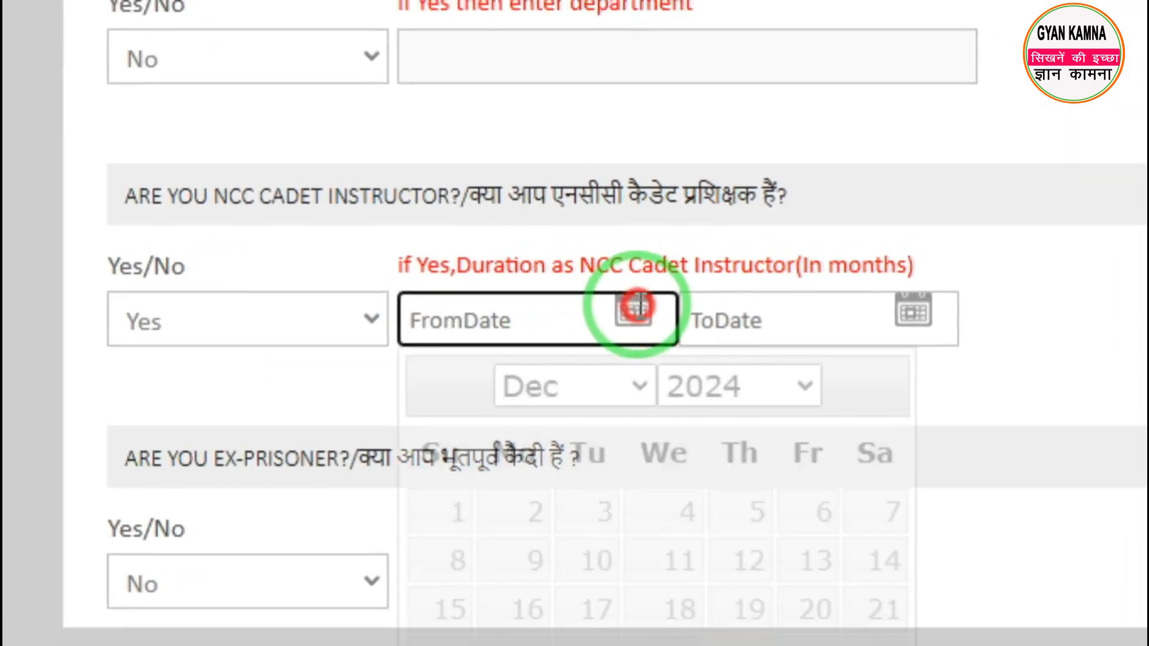
click(544, 242)
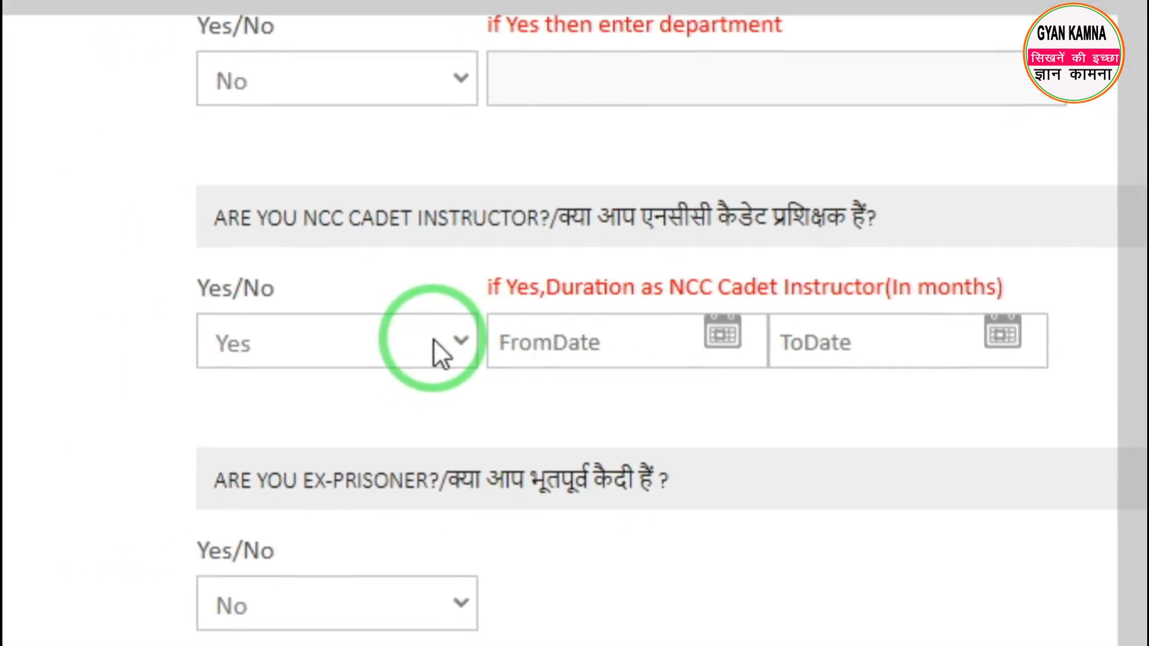
click(304, 330)
click(357, 418)
Try Yes for the ex-prisoner question and restore the answer to No.
scroll(423, 341, down, 5)
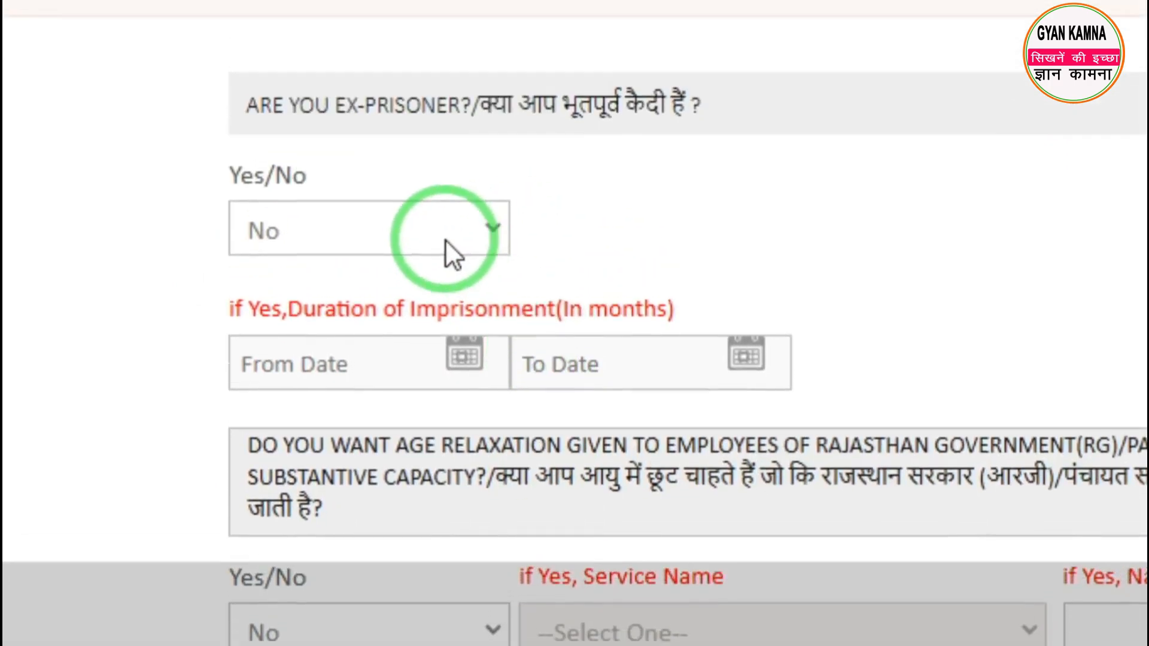
click(448, 242)
click(323, 369)
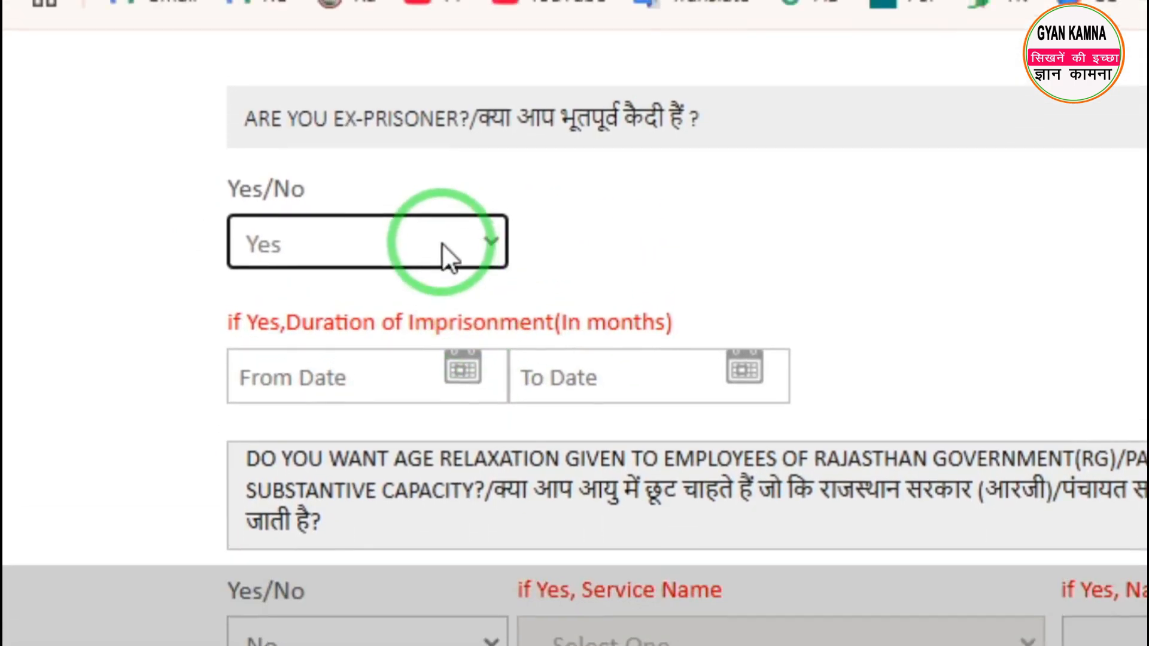
click(441, 212)
click(334, 302)
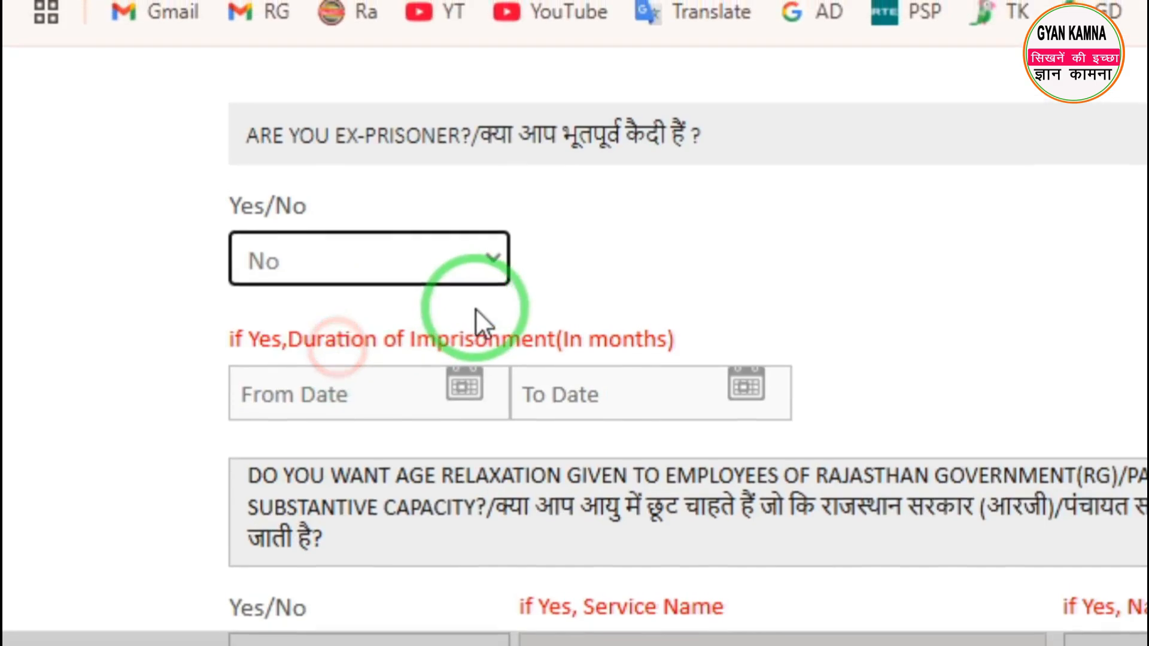
Try Yes for the government employee age relaxation, check the service name options, and restore the answer to No.
scroll(599, 287, down, 3)
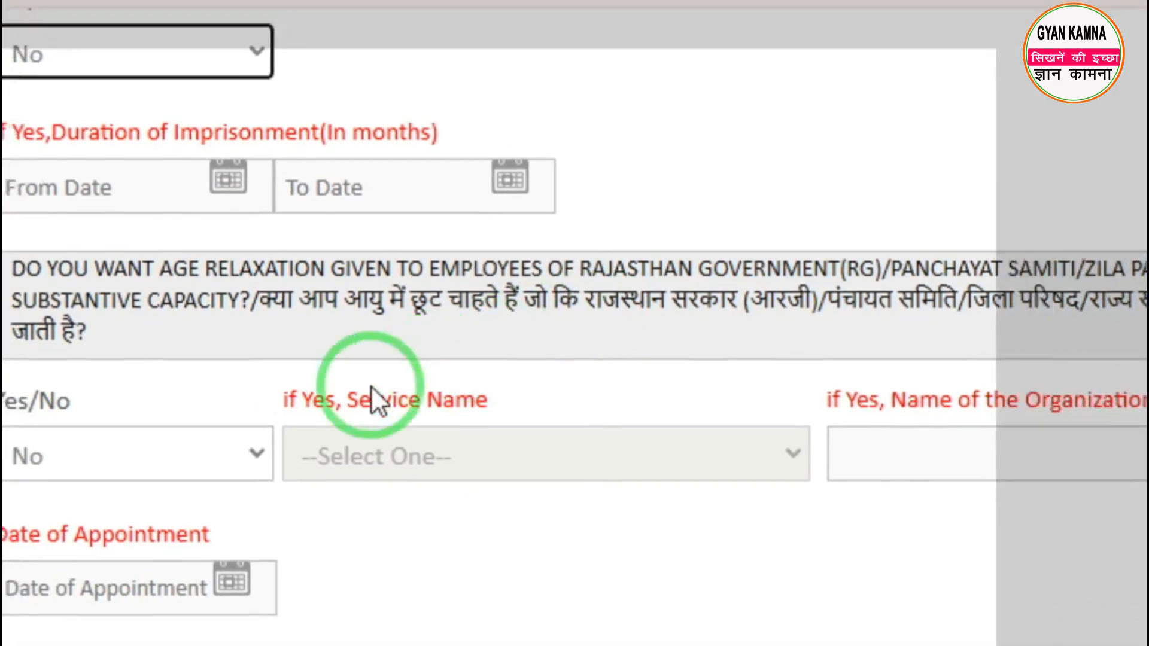
click(162, 450)
click(312, 532)
click(672, 387)
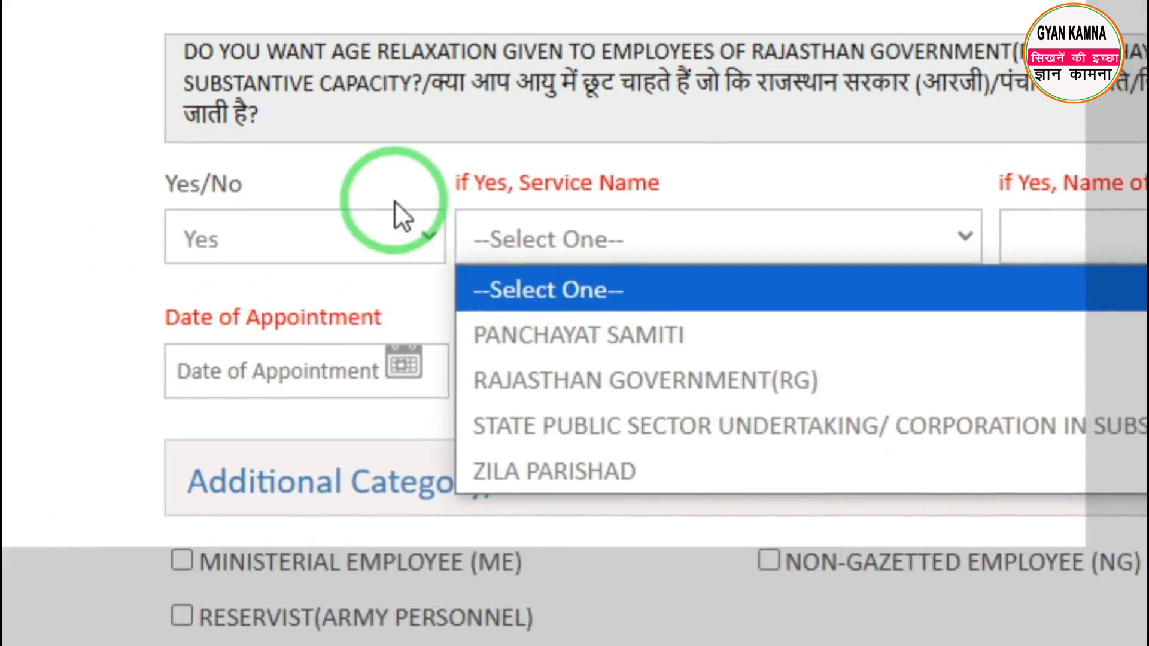
click(395, 202)
click(324, 245)
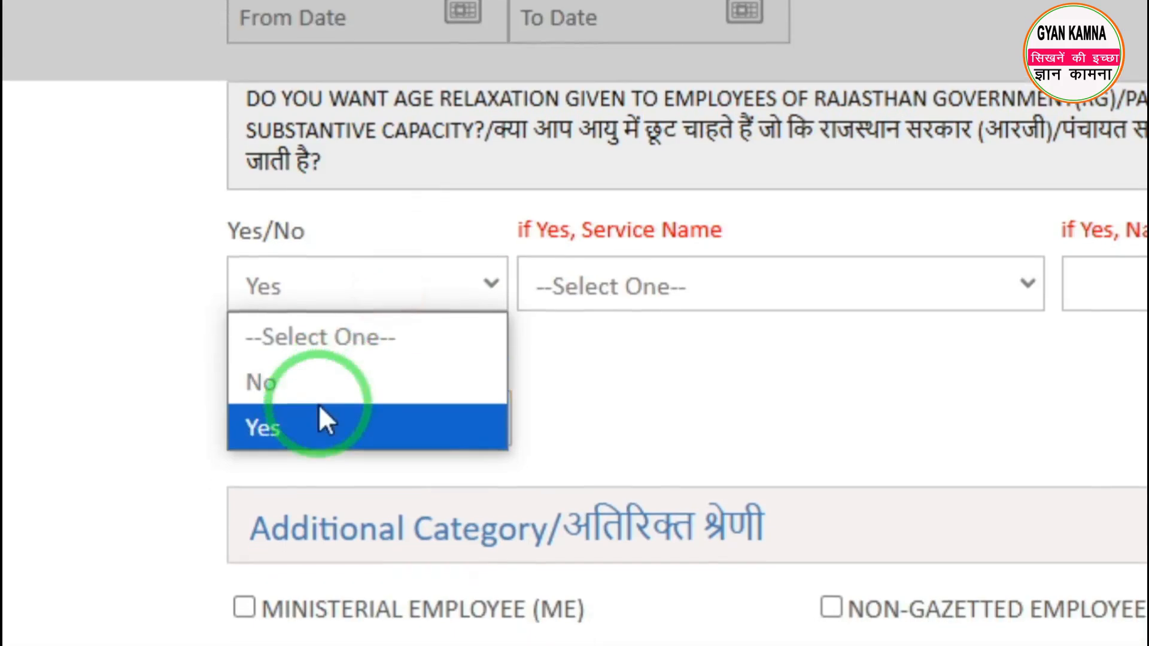
click(253, 330)
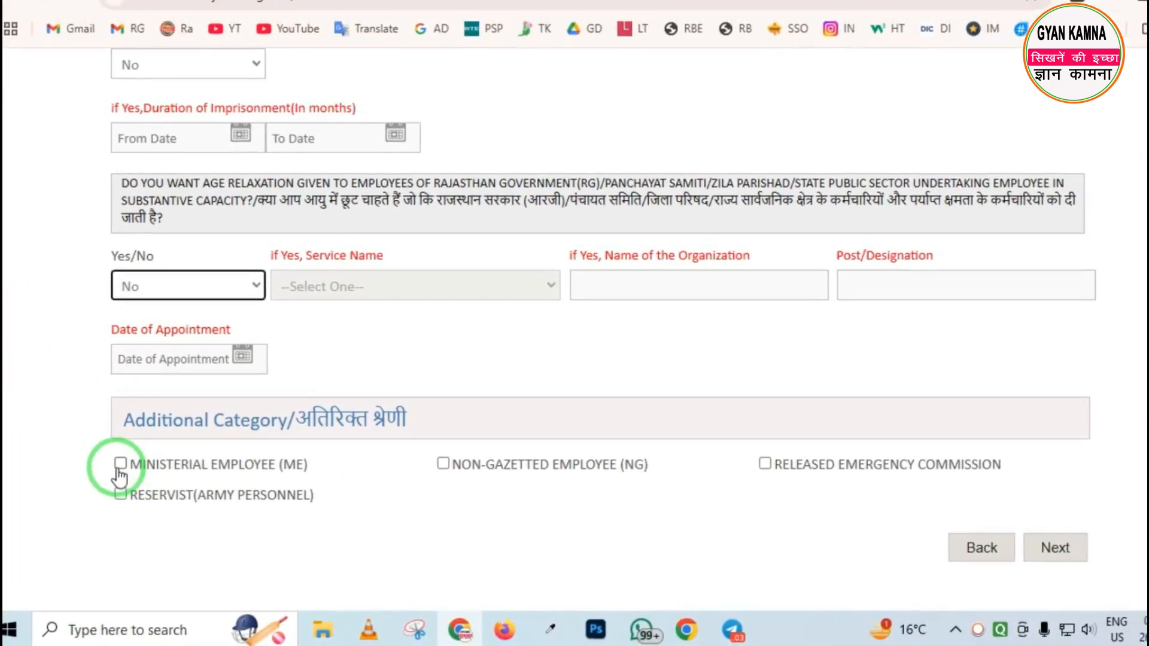
Tick Ministerial Employee (ME) as additional category and continue to the Qualification & Experience section.
click(9, 326)
click(426, 473)
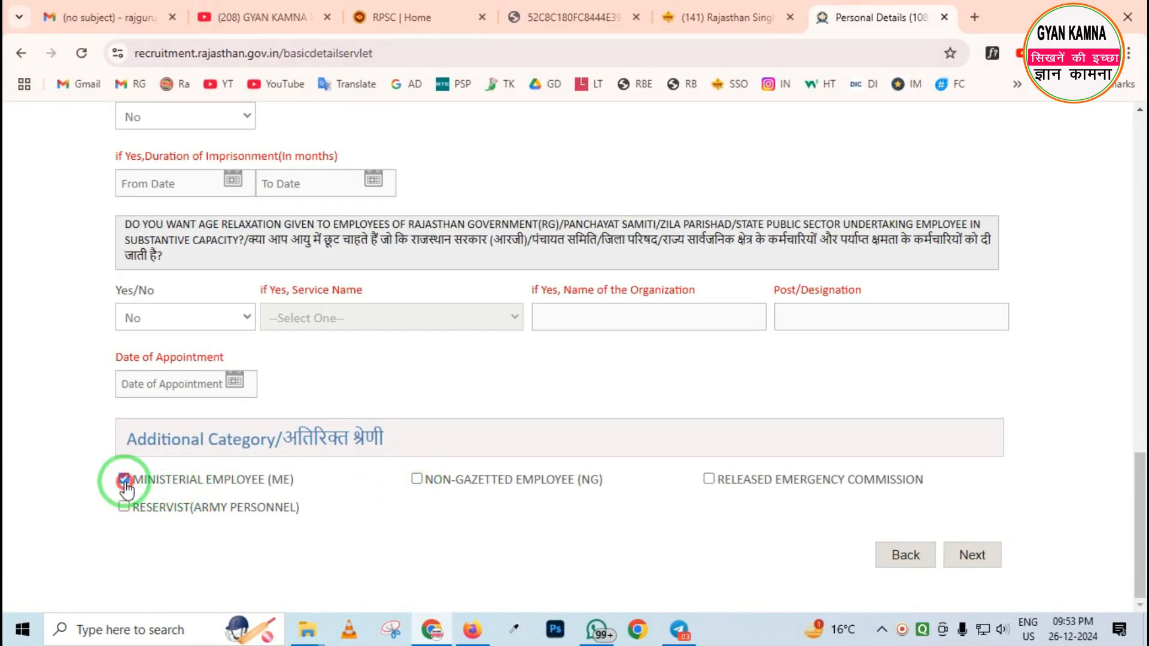
click(983, 565)
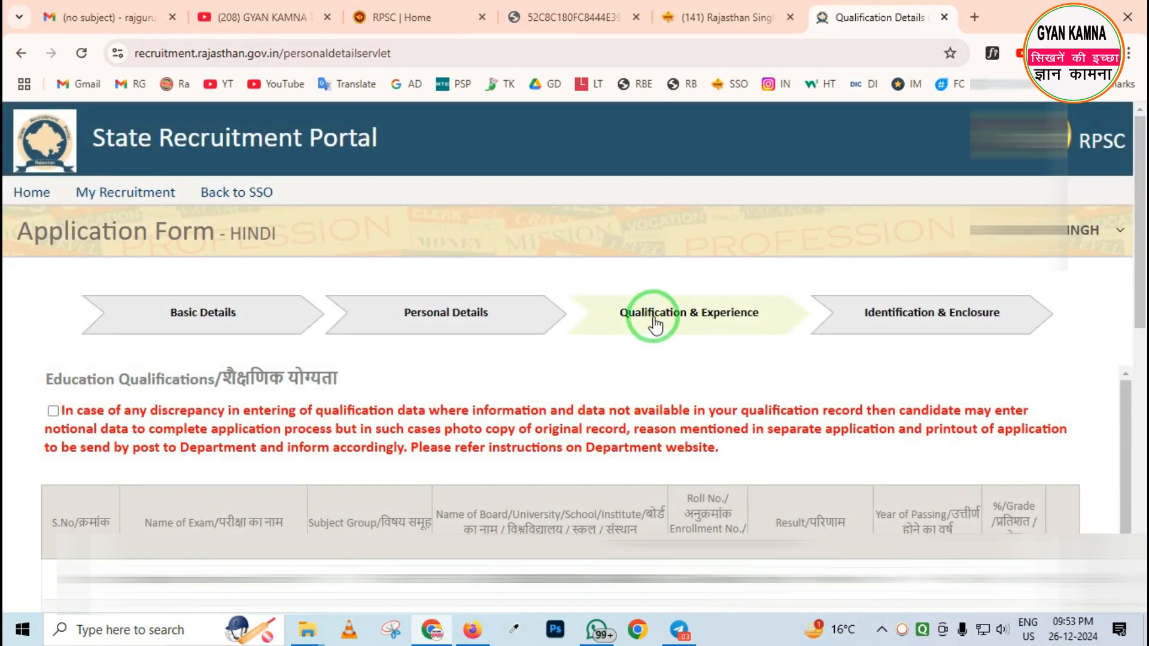
Tick the declaration about discrepancies in entering the education qualification data.
scroll(655, 323, down, 1)
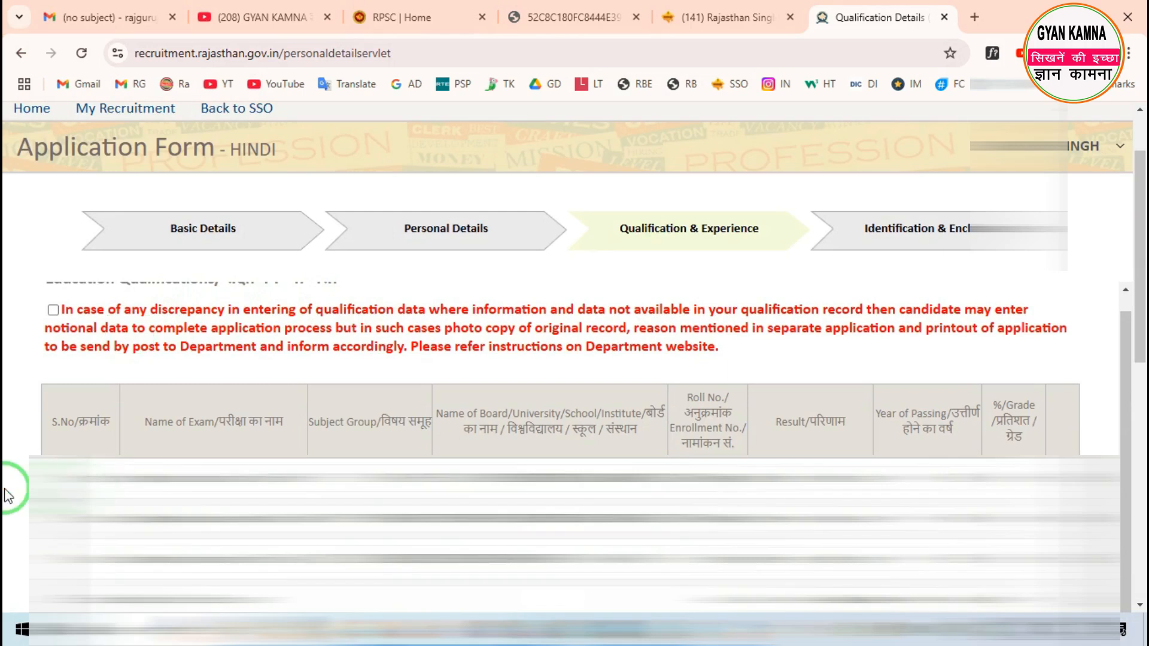
click(53, 311)
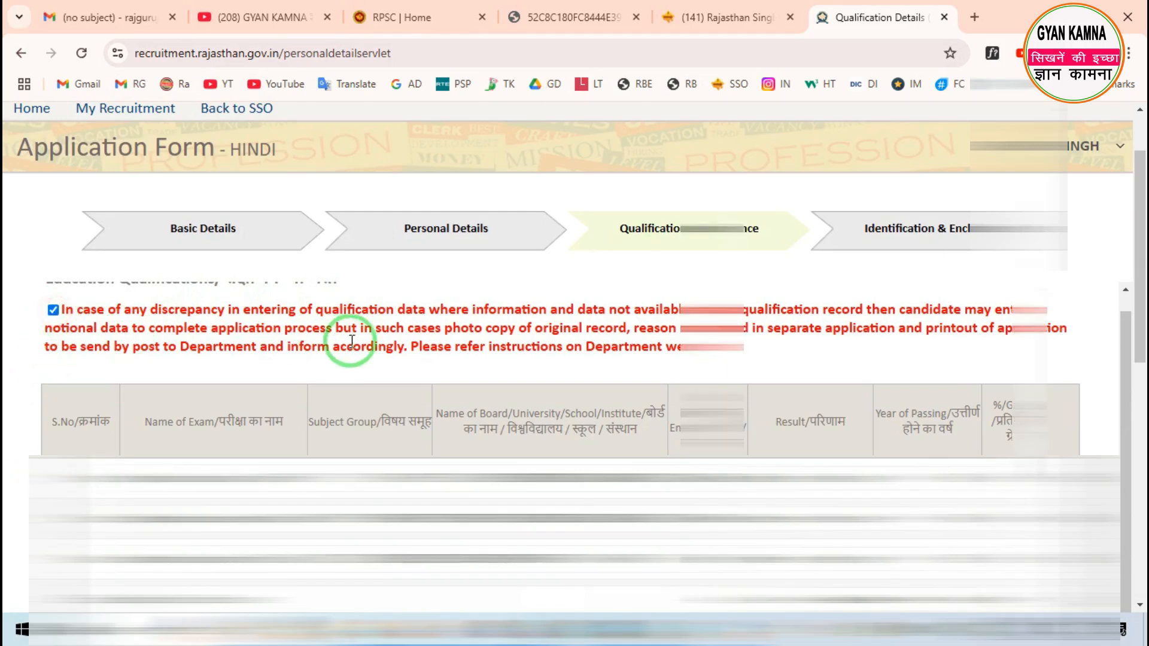
Review the education qualifications table from Secondary to Other Qualifications, including the subject group column.
scroll(350, 341, down, 4)
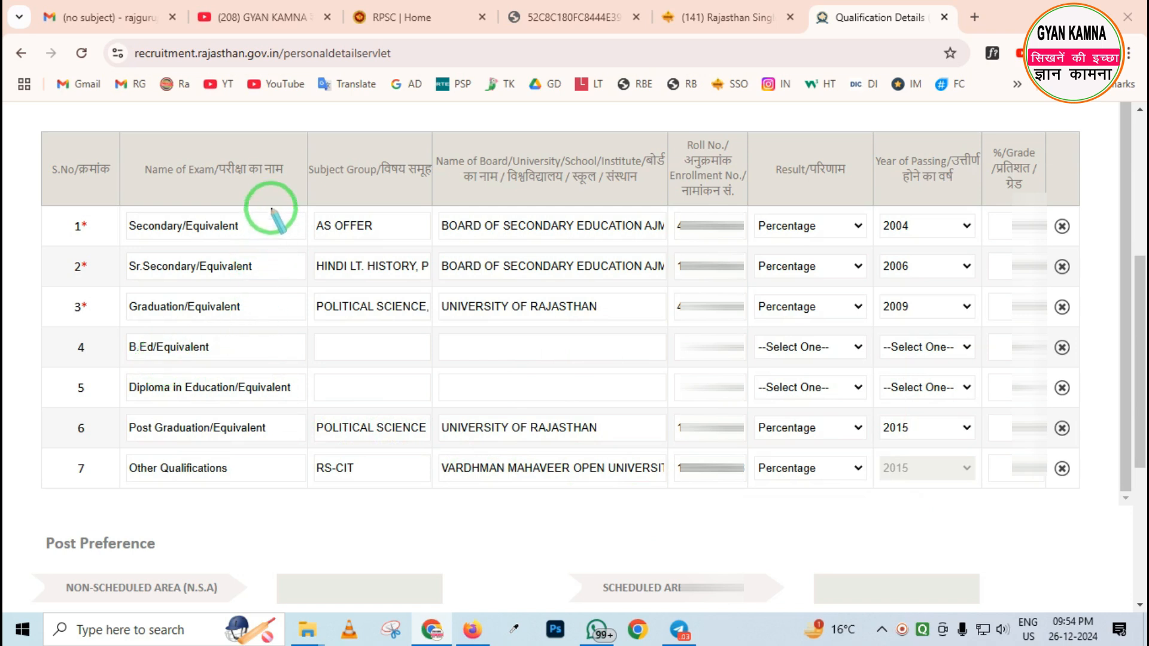
drag(621, 422, 1130, 477)
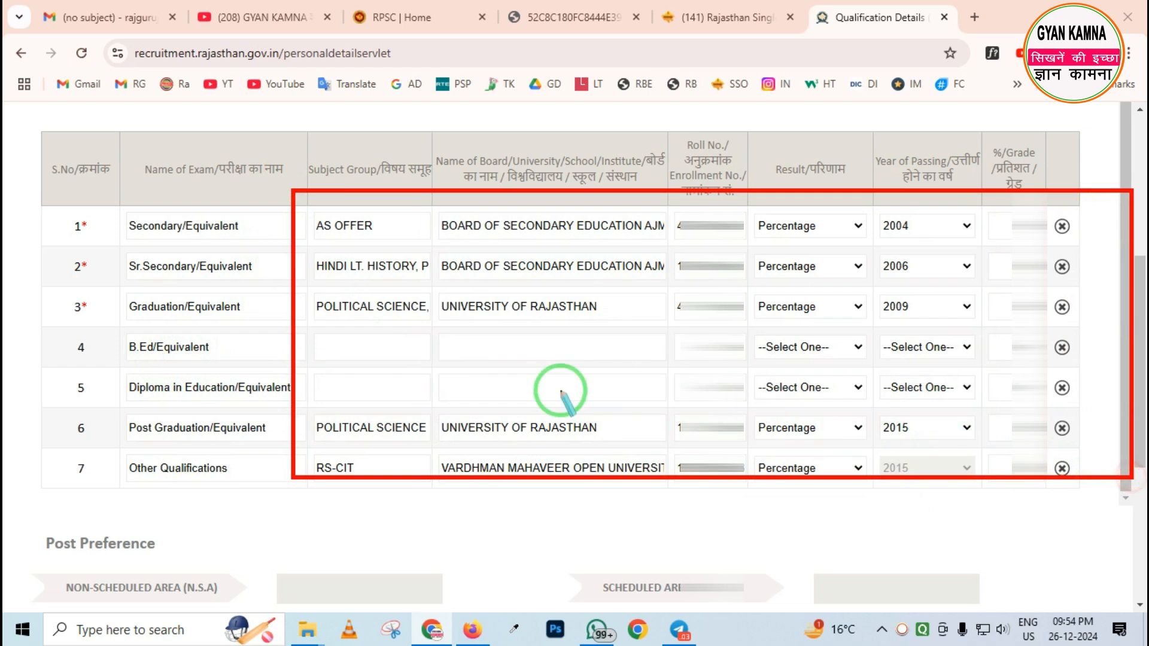
right_click(439, 380)
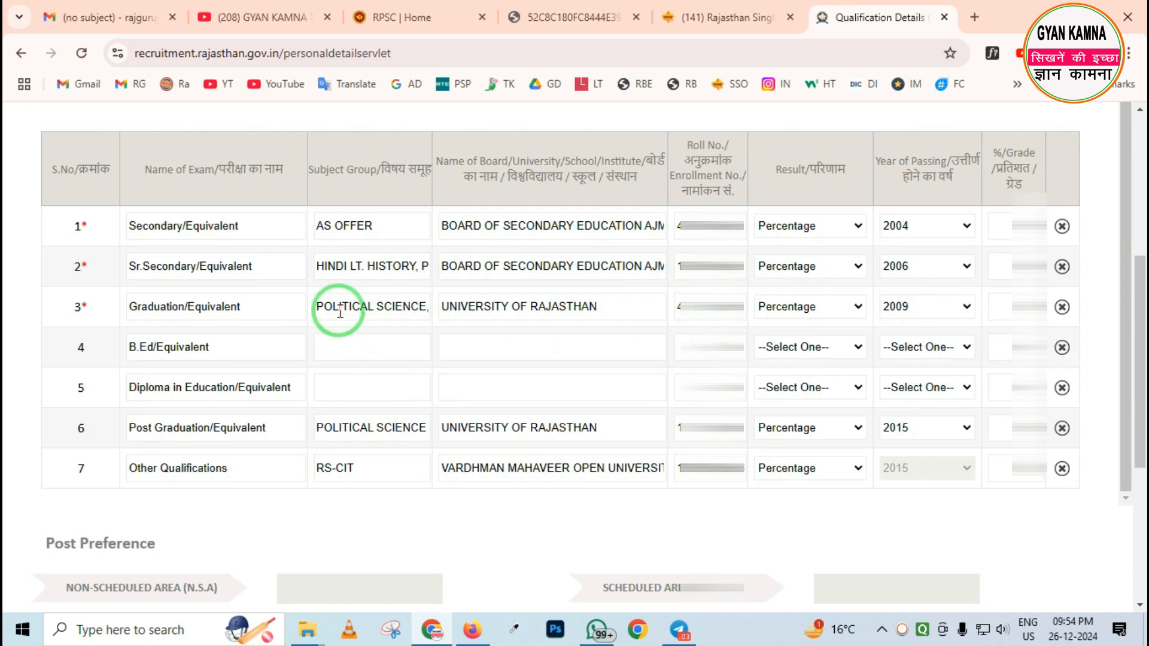
drag(641, 453, 1144, 543)
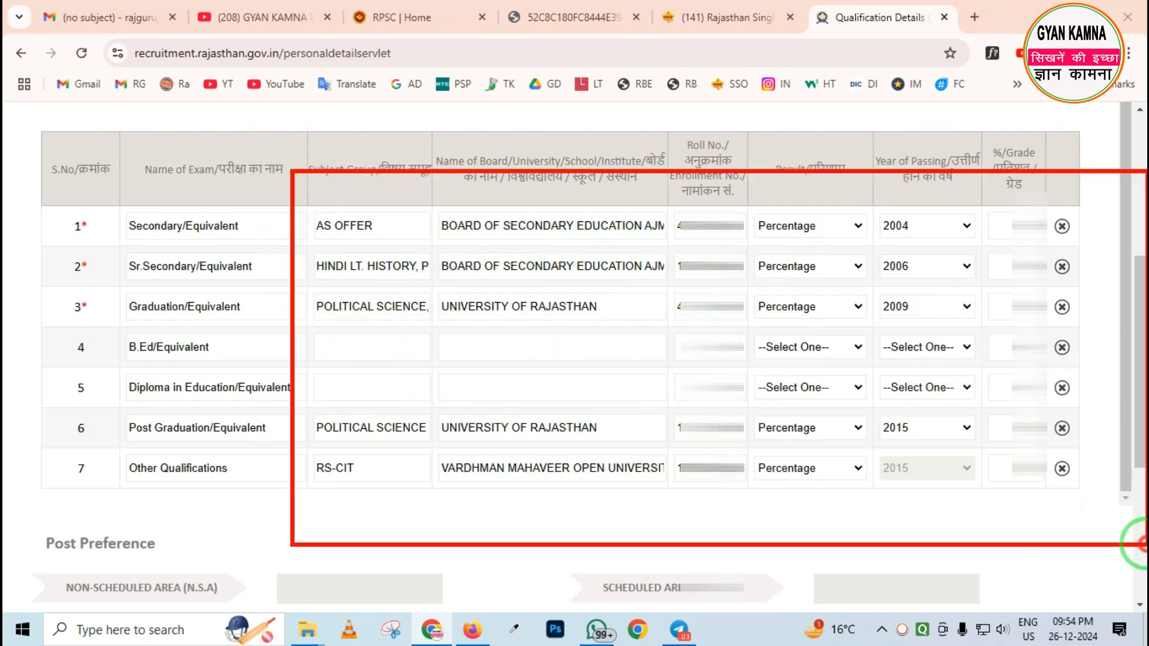
right_click(509, 396)
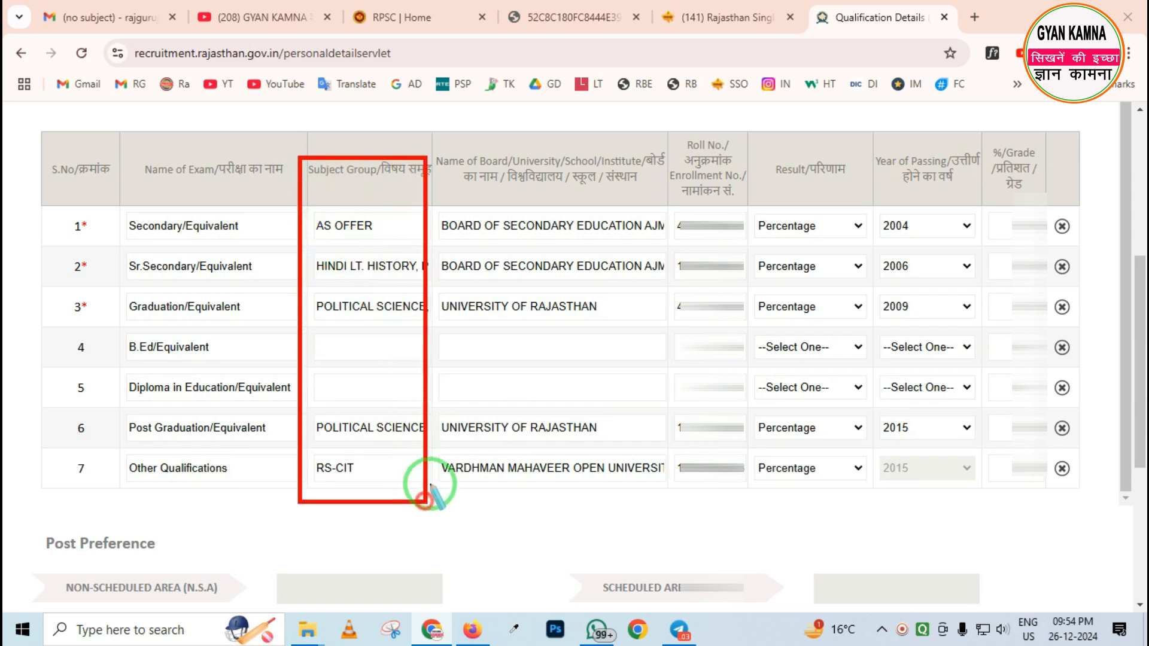
right_click(682, 386)
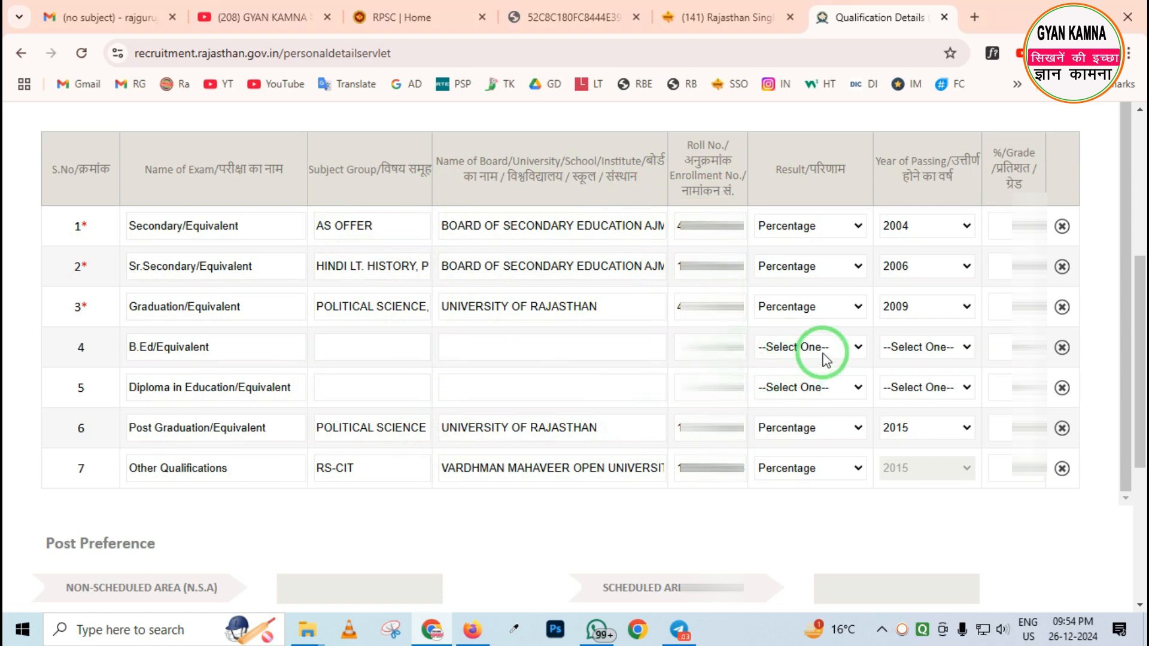
Check the result and year of passing options for the Graduation row, keeping Percentage as the result type.
click(784, 308)
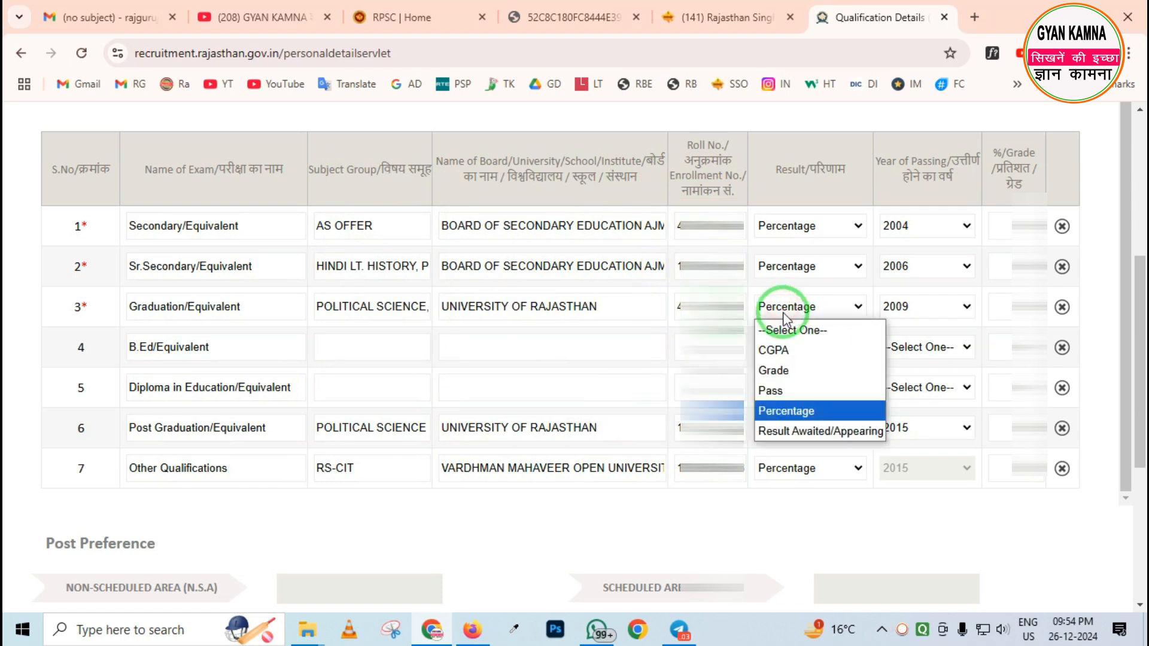
click(784, 409)
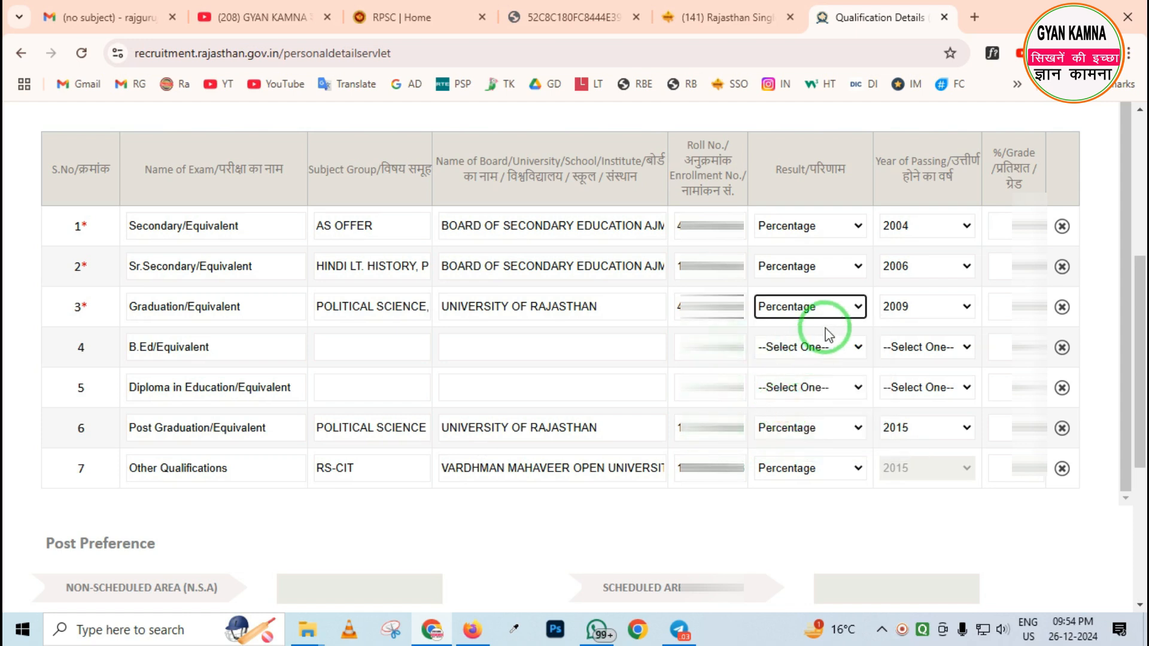
click(931, 320)
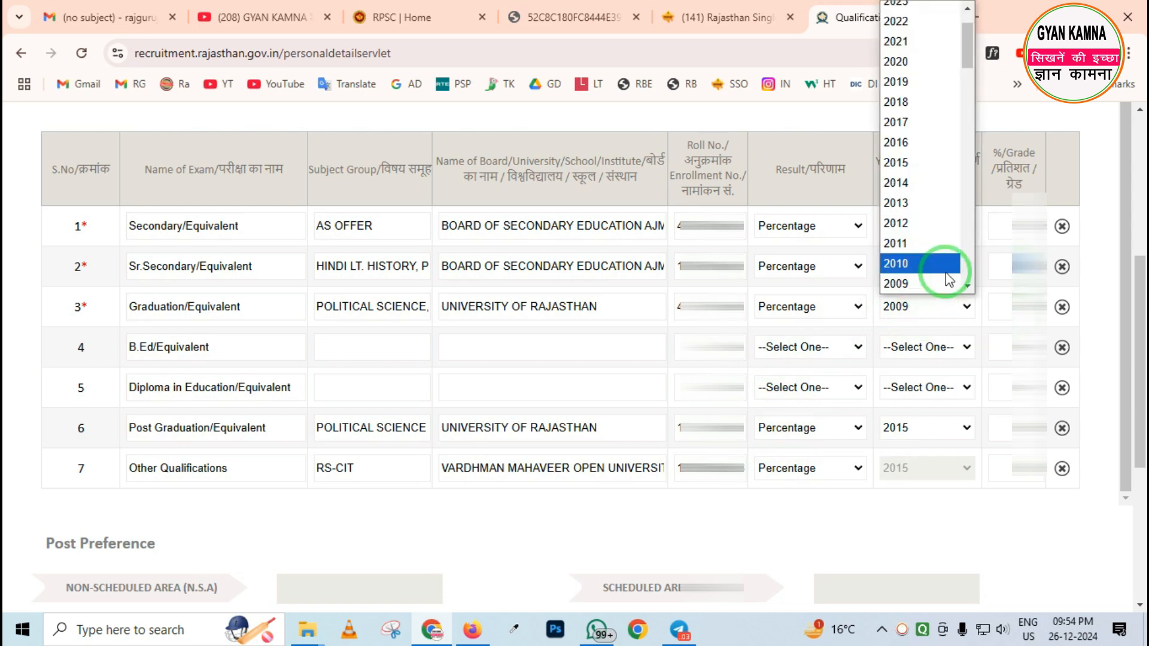
click(537, 342)
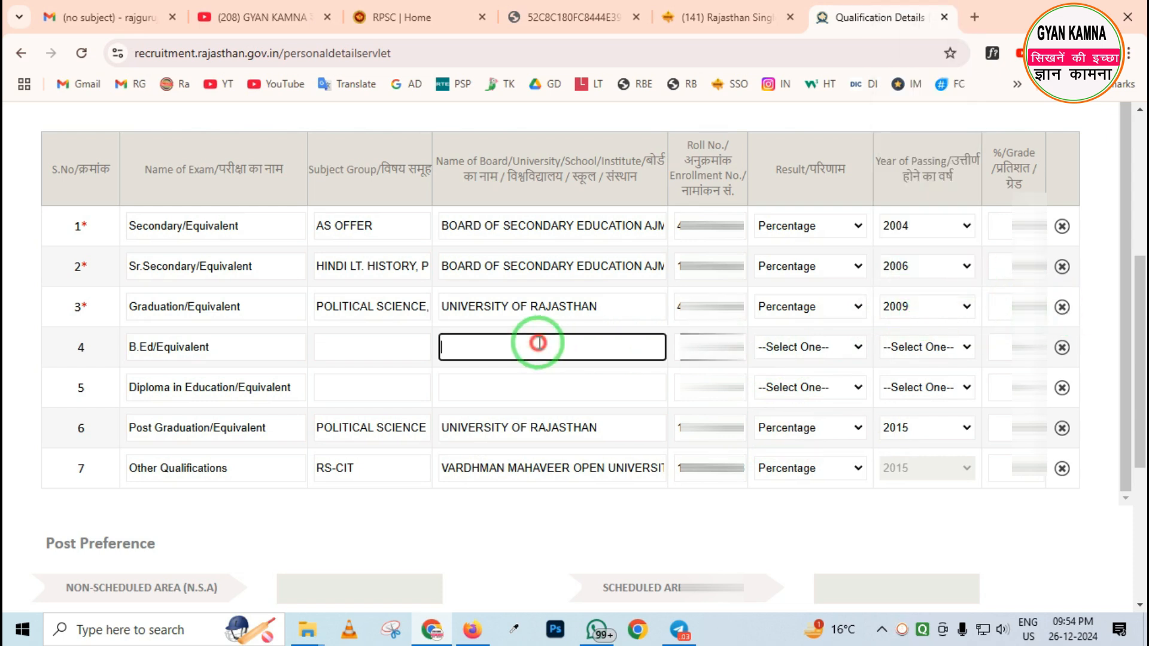
Answer Yes to having experience for the required post and try to add another experience row.
scroll(503, 352, down, 1)
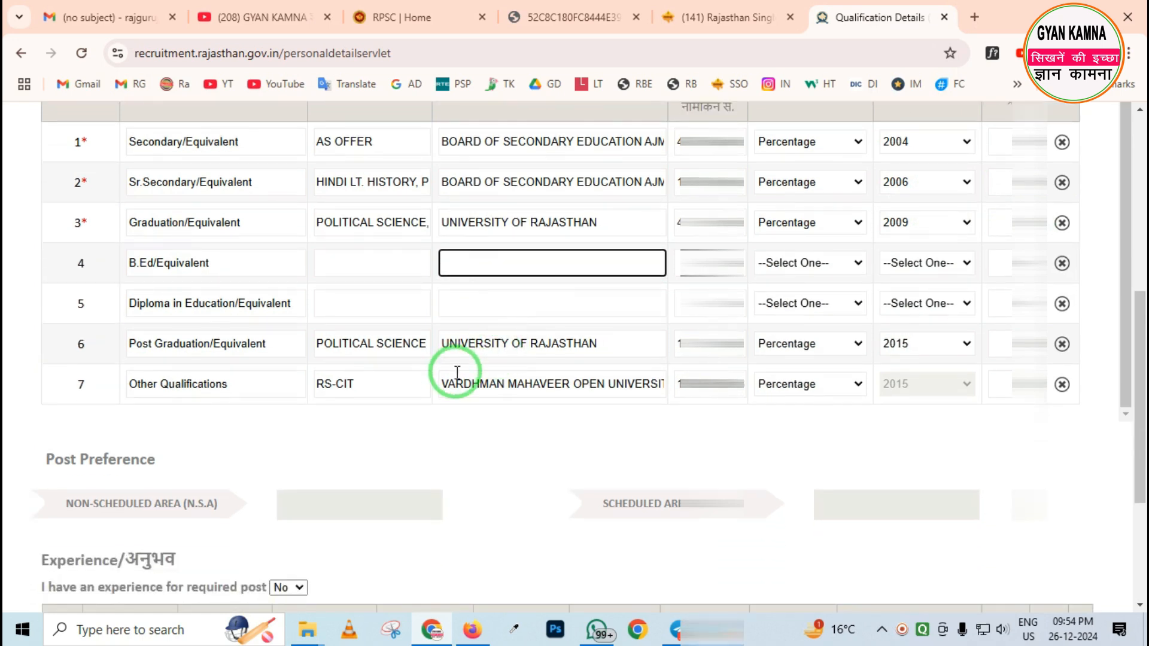
scroll(455, 375, down, 3)
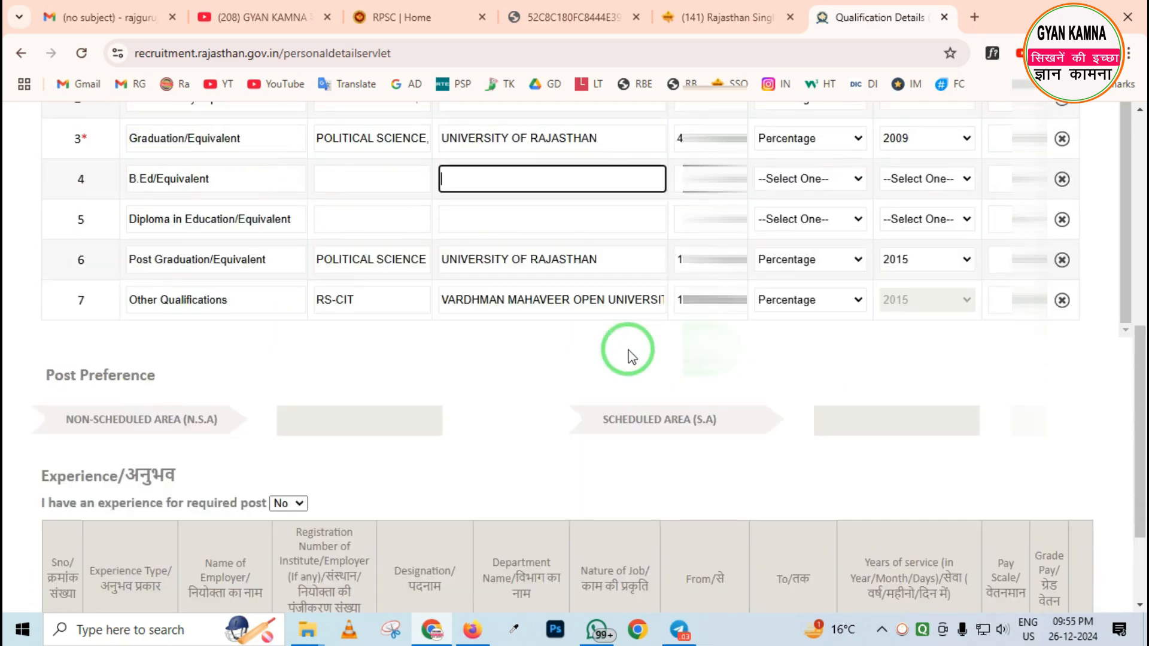
scroll(626, 352, down, 1)
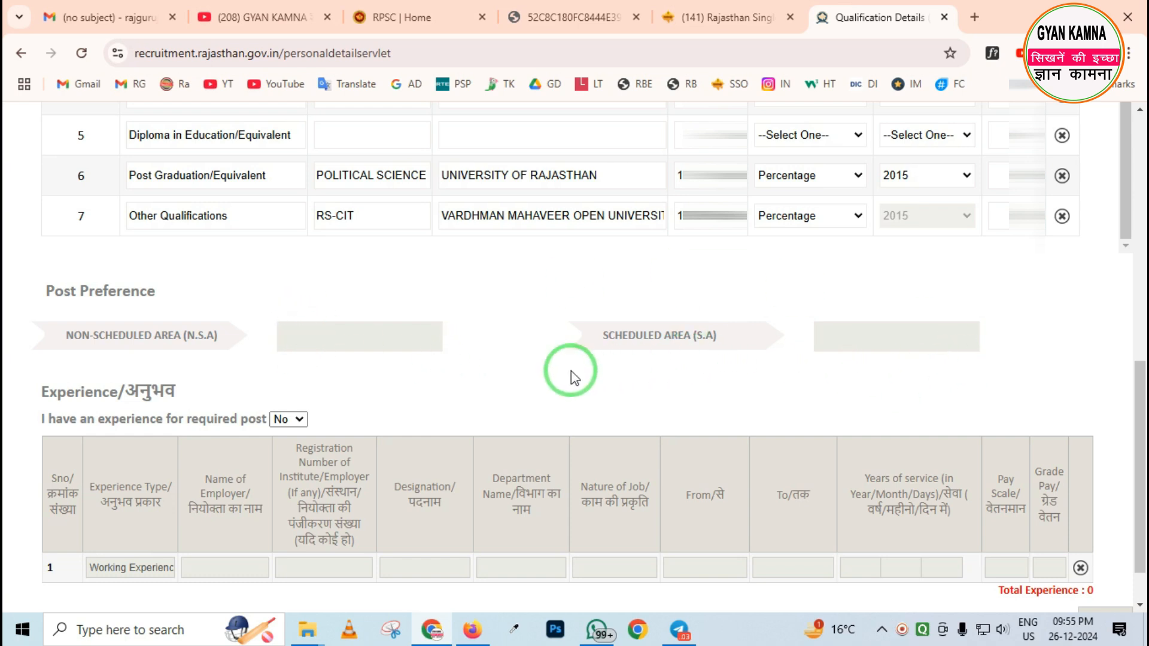
scroll(538, 359, down, 1)
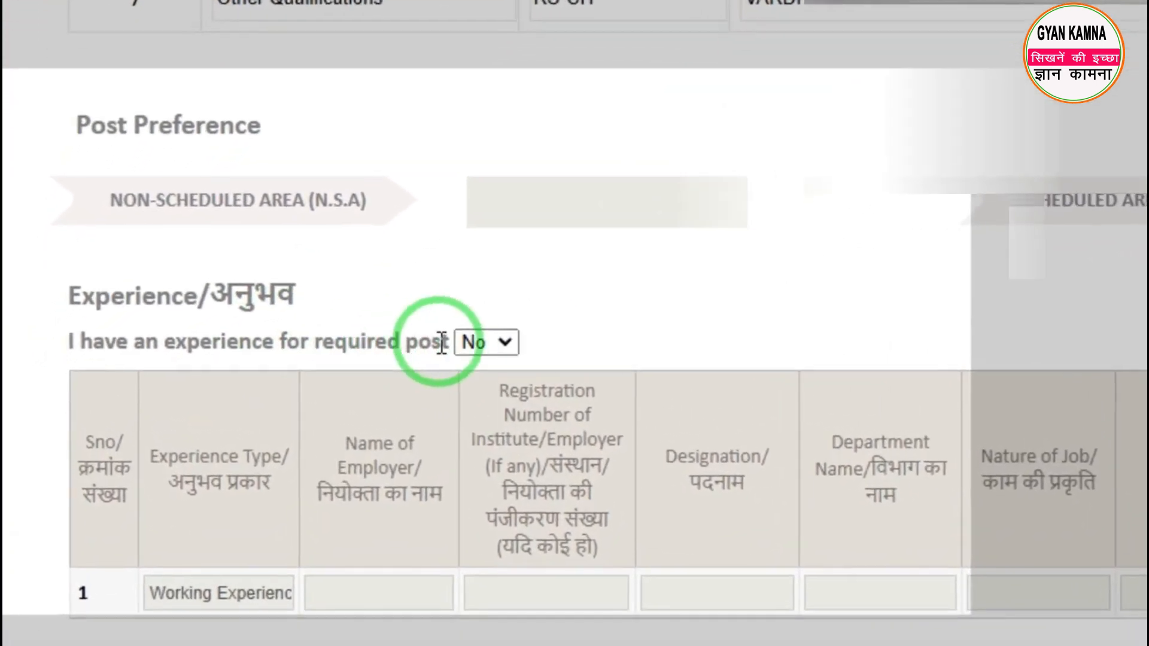
click(503, 343)
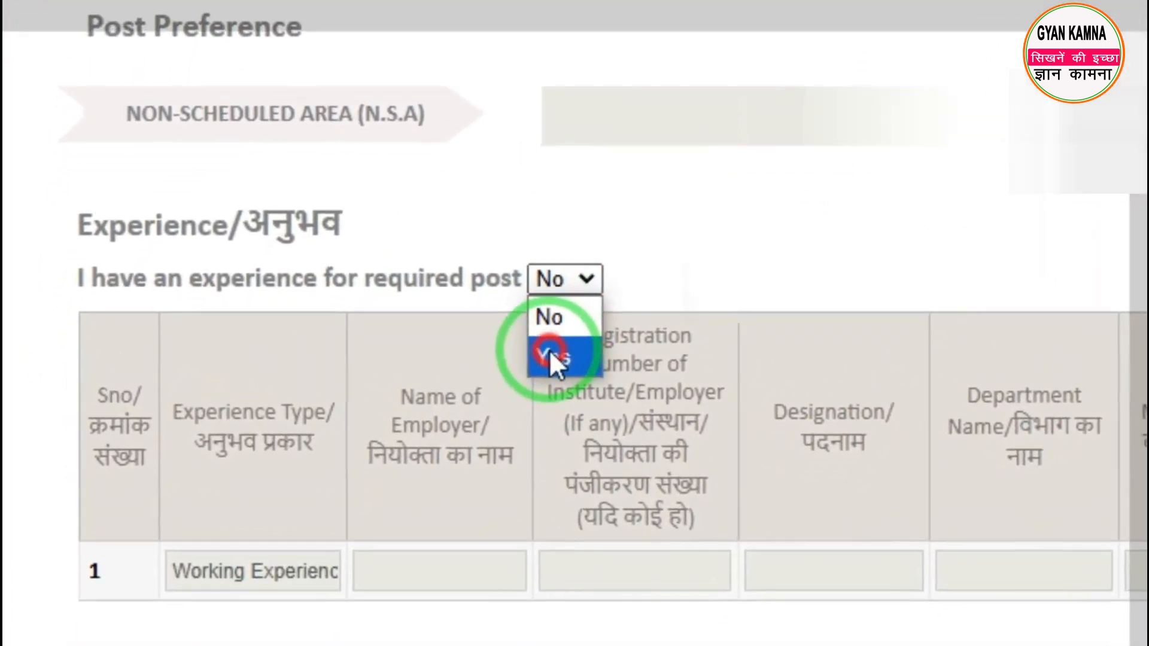
click(556, 338)
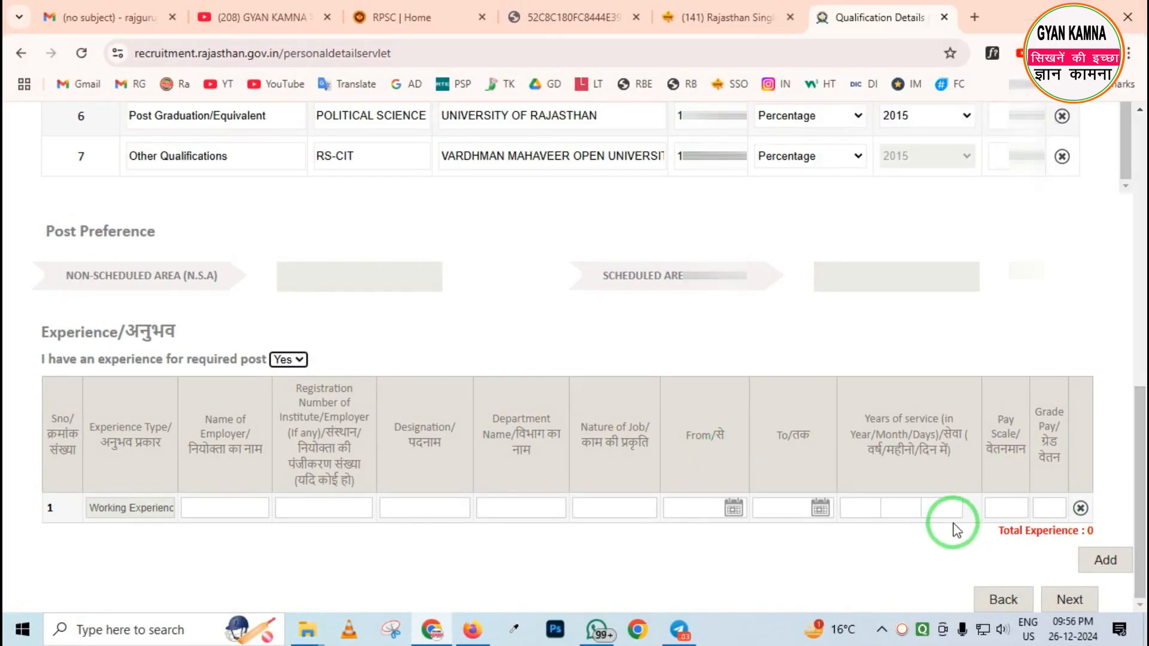
click(1089, 556)
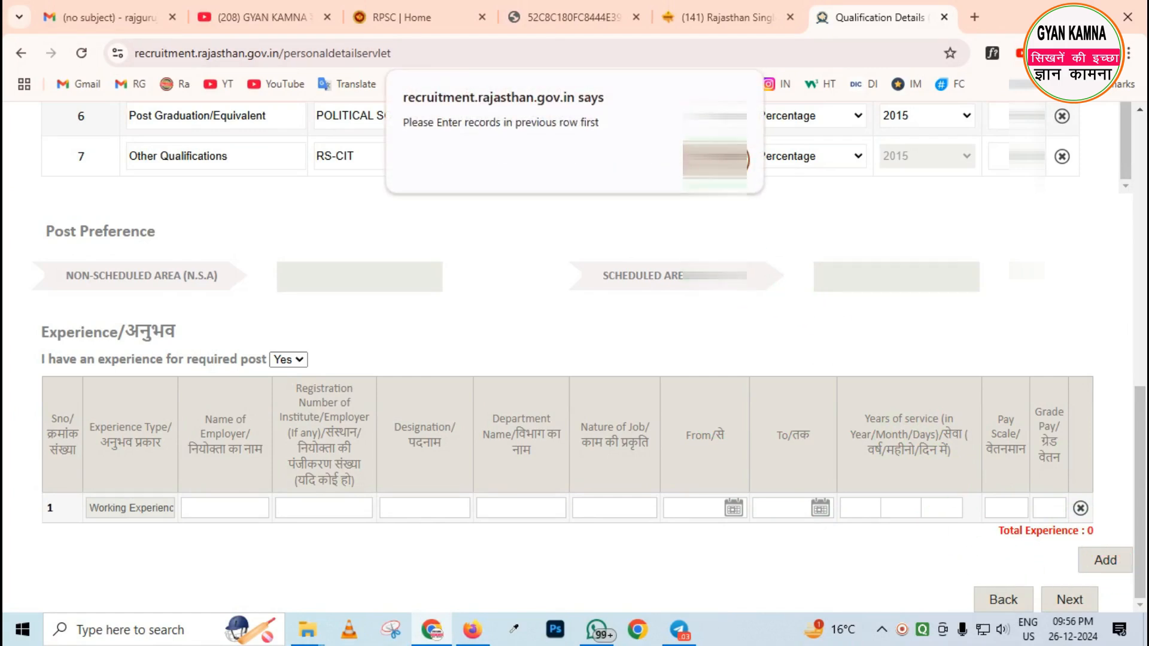
click(721, 161)
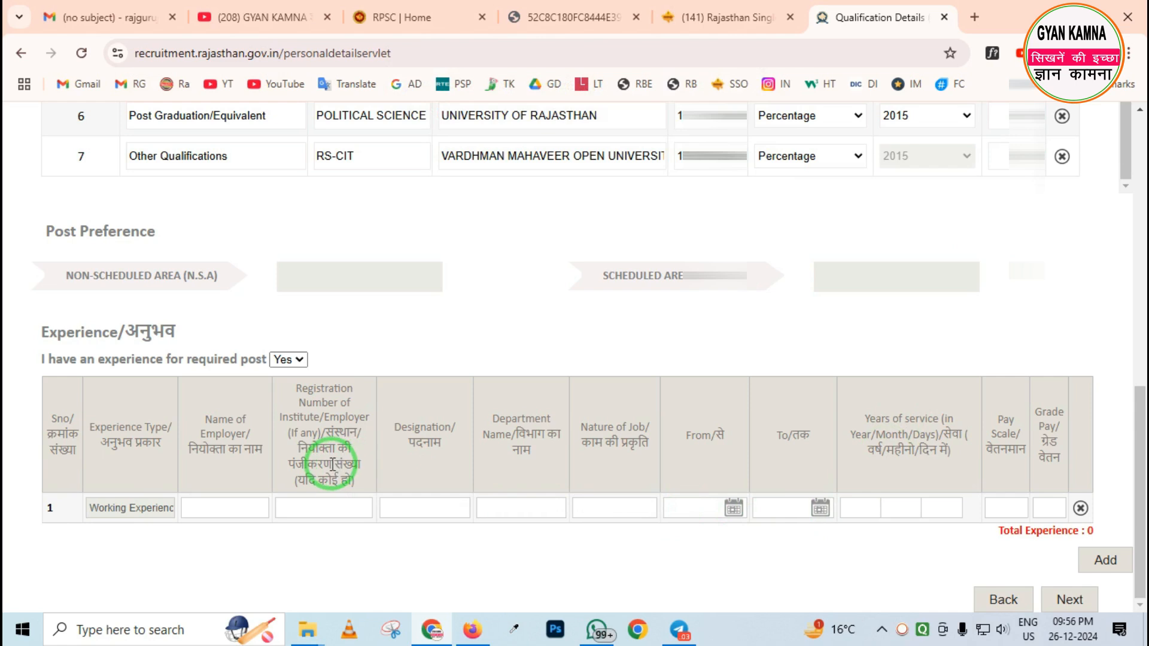
Set the experience for required post answer to No and proceed to the disclaimer.
click(281, 360)
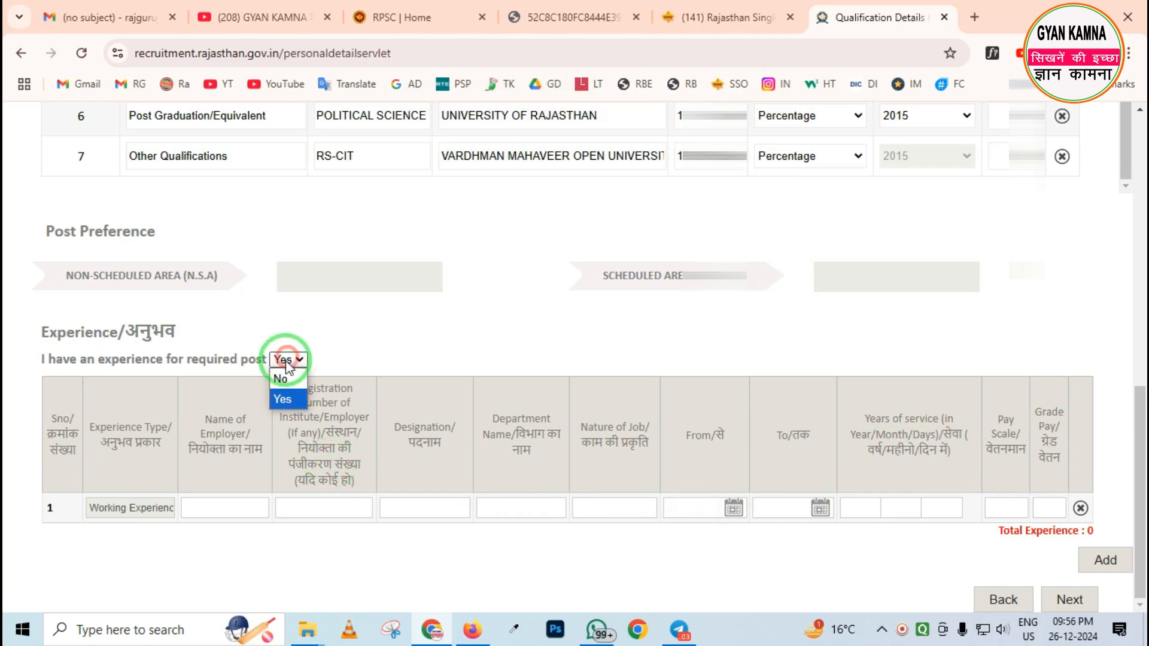
click(279, 378)
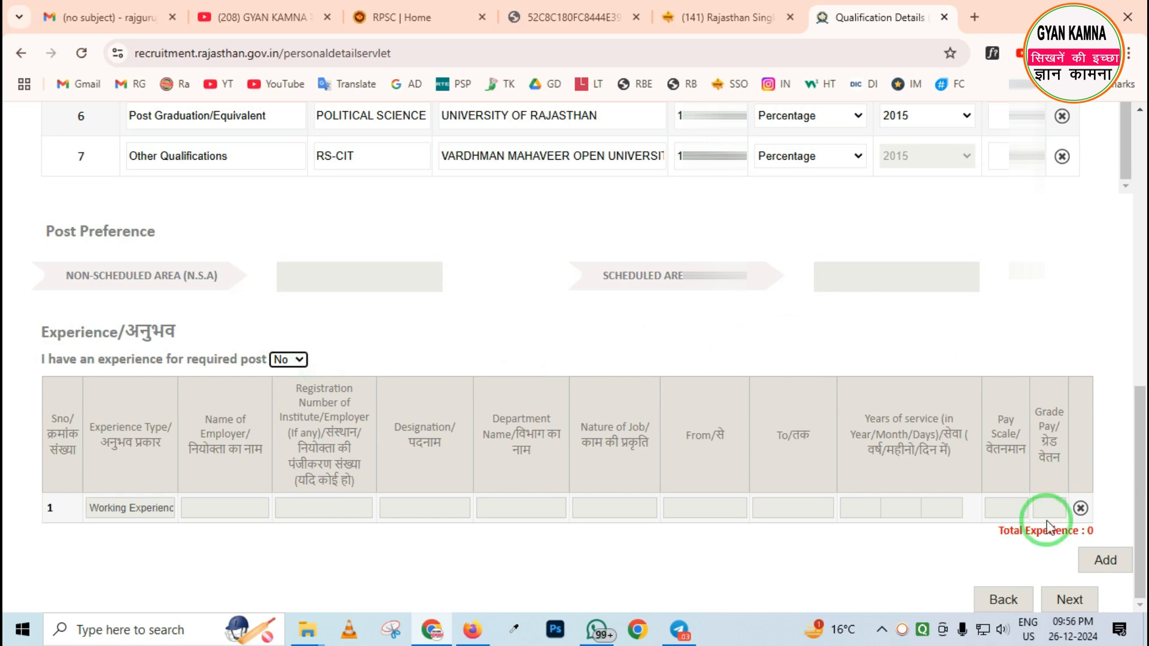
click(1068, 599)
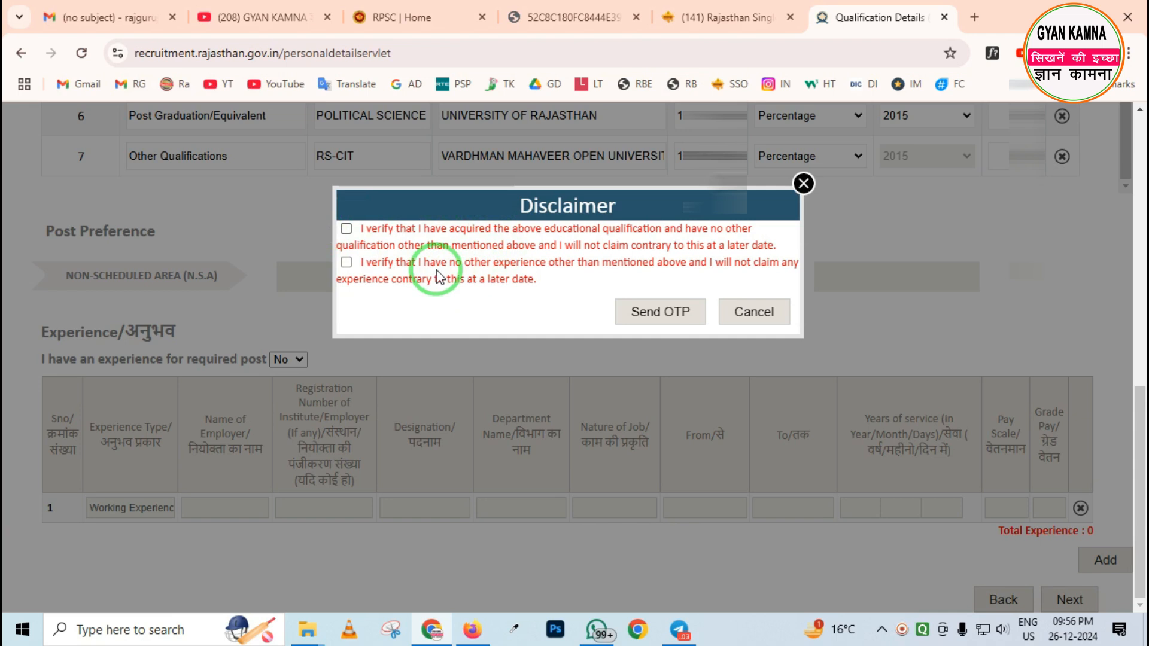
Accept both disclaimer declarations on educational qualification and experience and request an OTP.
click(346, 229)
click(346, 262)
click(638, 311)
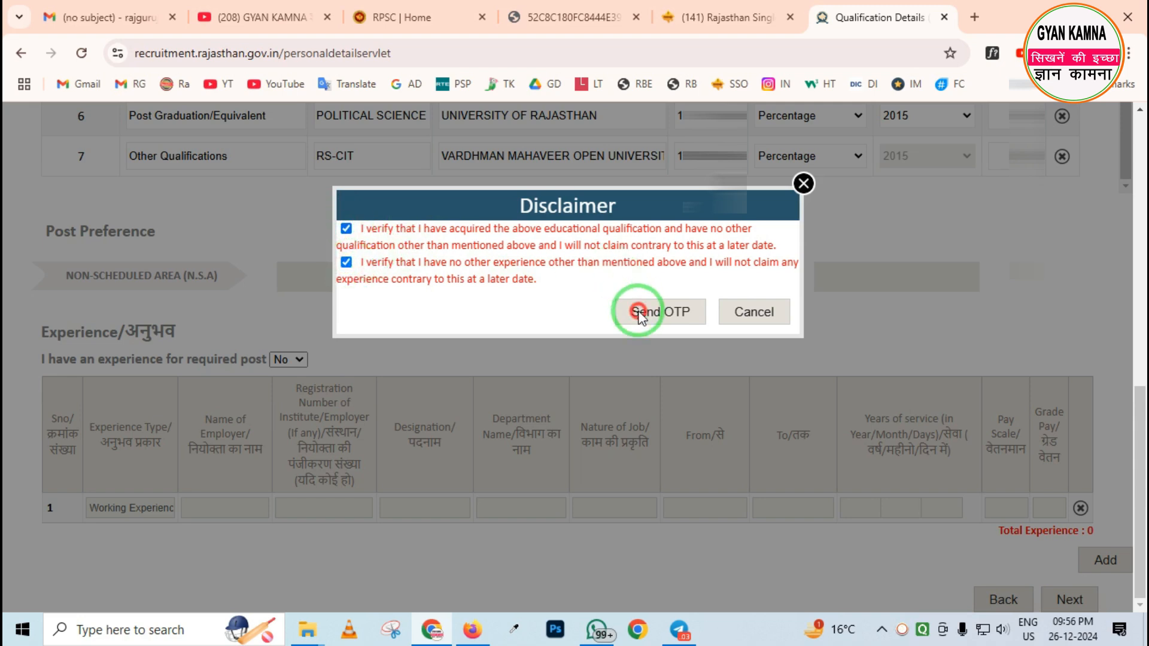
click(664, 174)
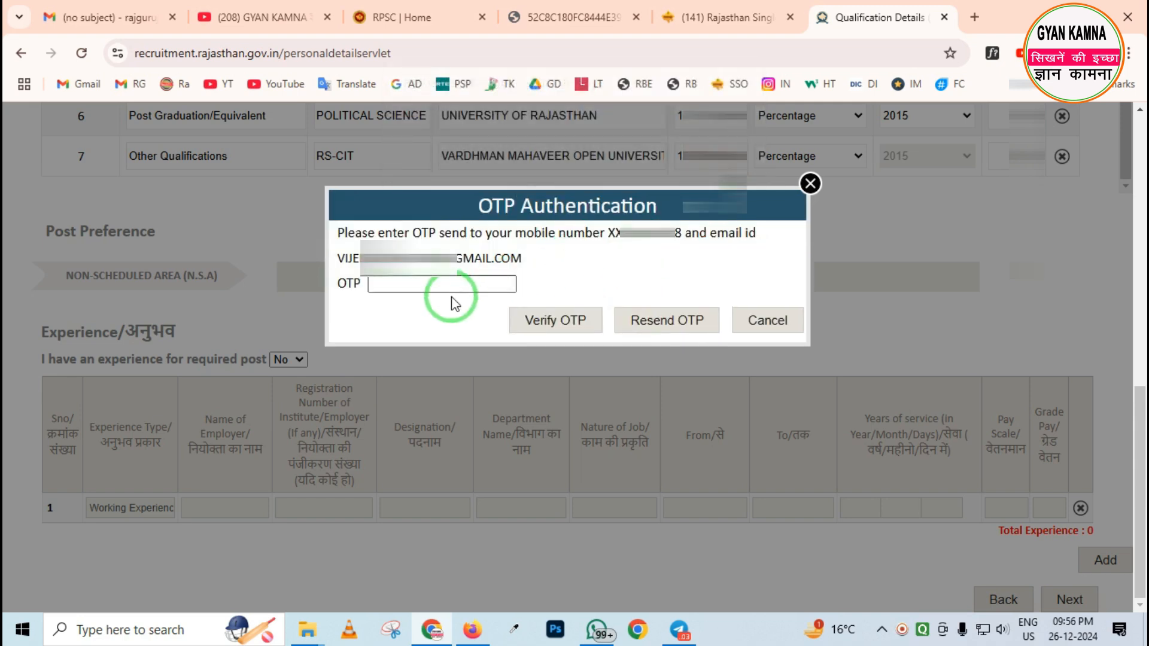
Enter the OTP received on the registered mobile and e-mail, verify it and proceed to the Identification & Enclosure section.
click(388, 283)
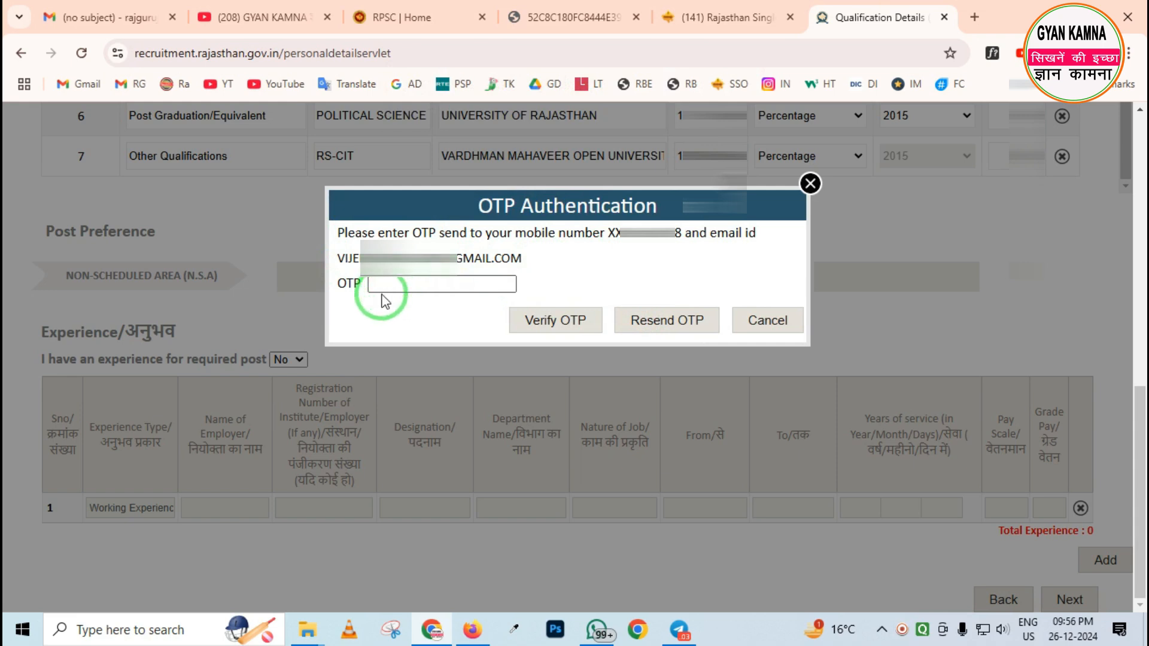
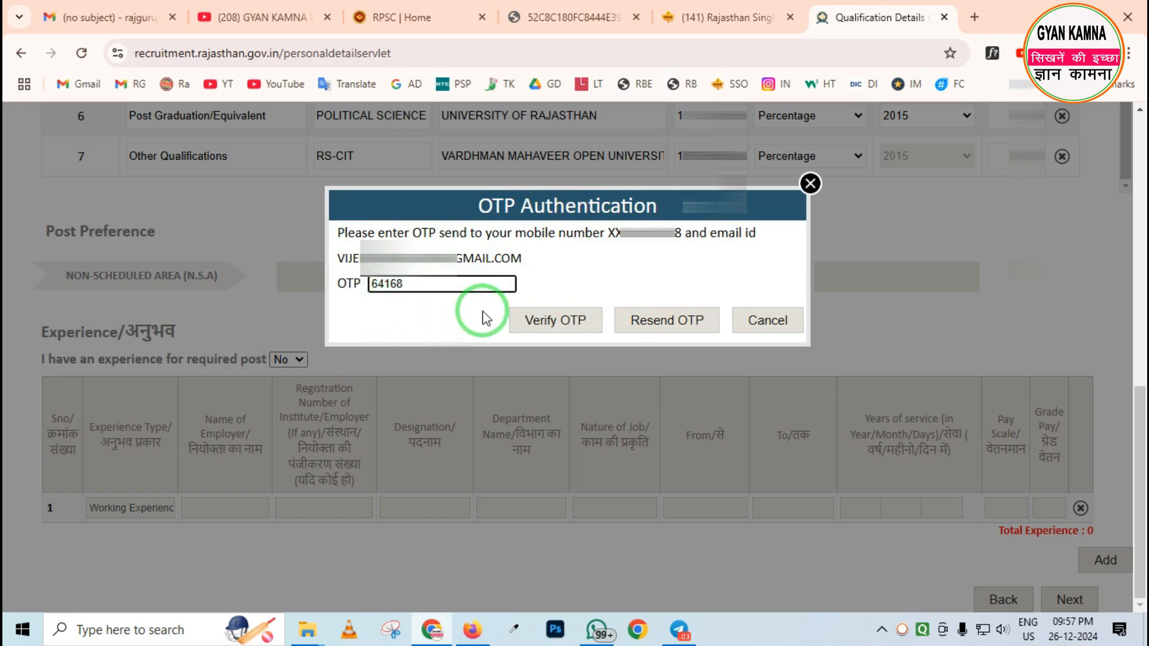
click(542, 321)
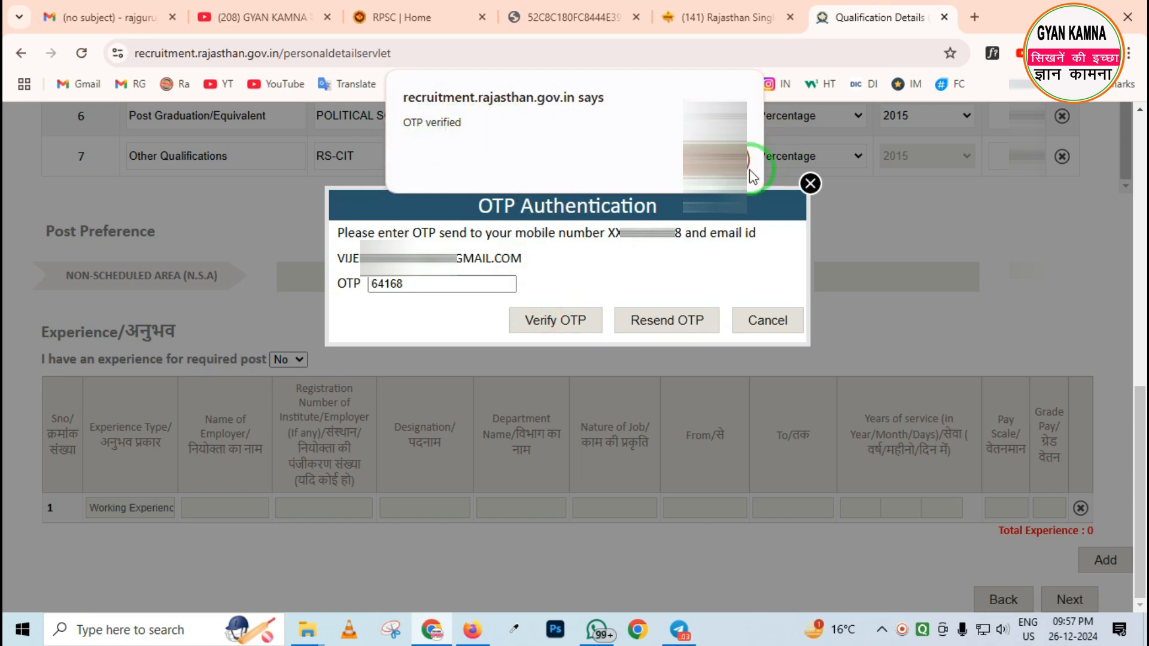
click(721, 174)
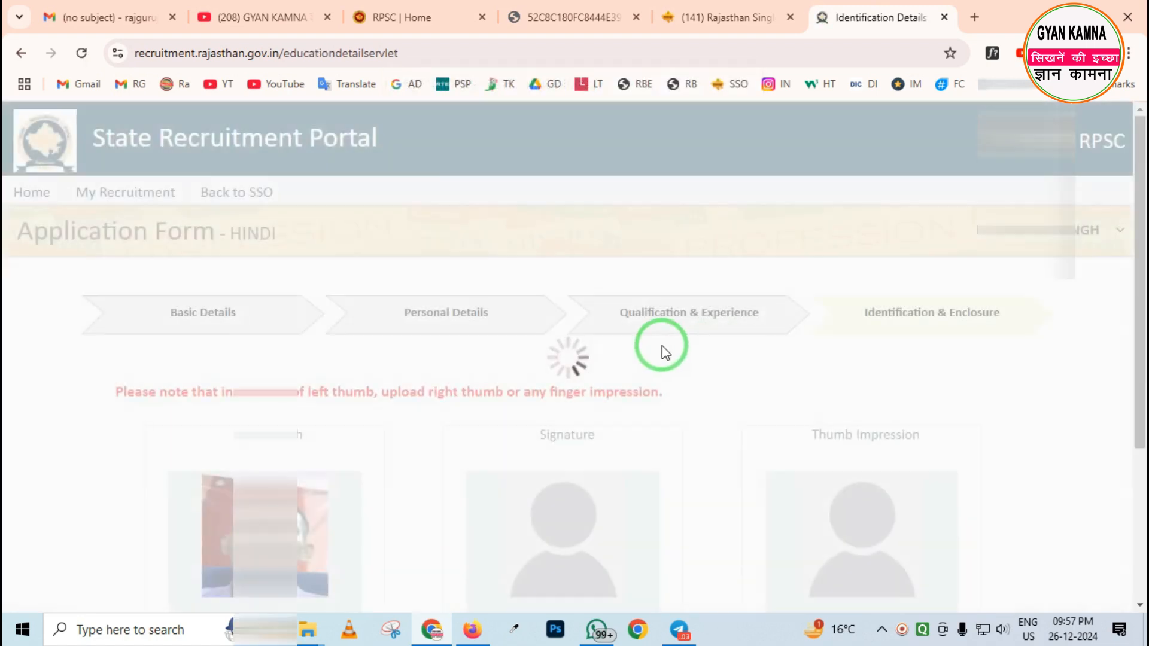
Examine the photograph, signature and thumb impression boxes, including their file size and file type requirements.
scroll(614, 338, down, 3)
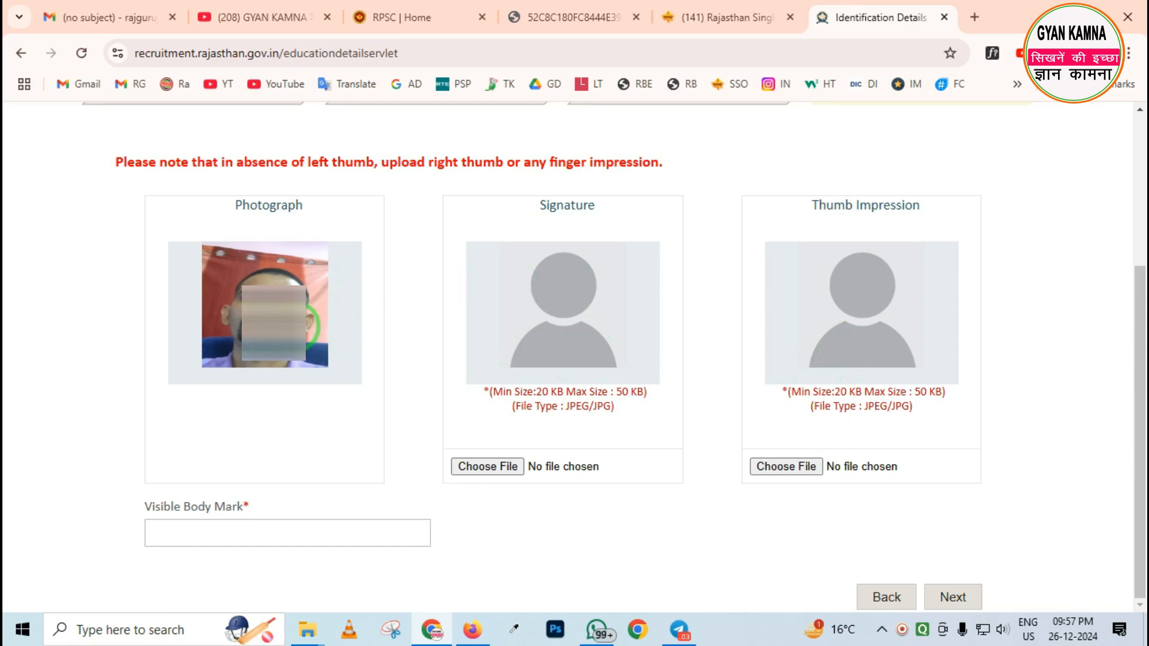
mouse_move(97, 146)
mouse_down()
mouse_move(169, 249)
mouse_move(388, 411)
mouse_move(420, 455)
mouse_up()
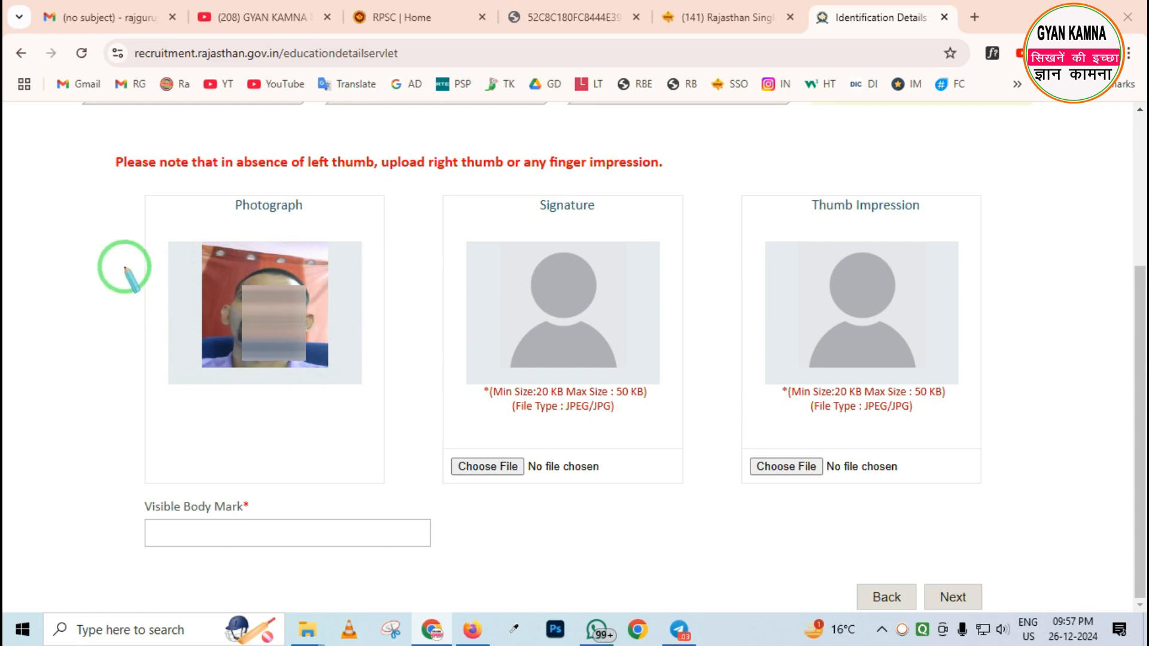
mouse_move(164, 210)
mouse_down()
mouse_move(267, 361)
mouse_move(413, 422)
mouse_up()
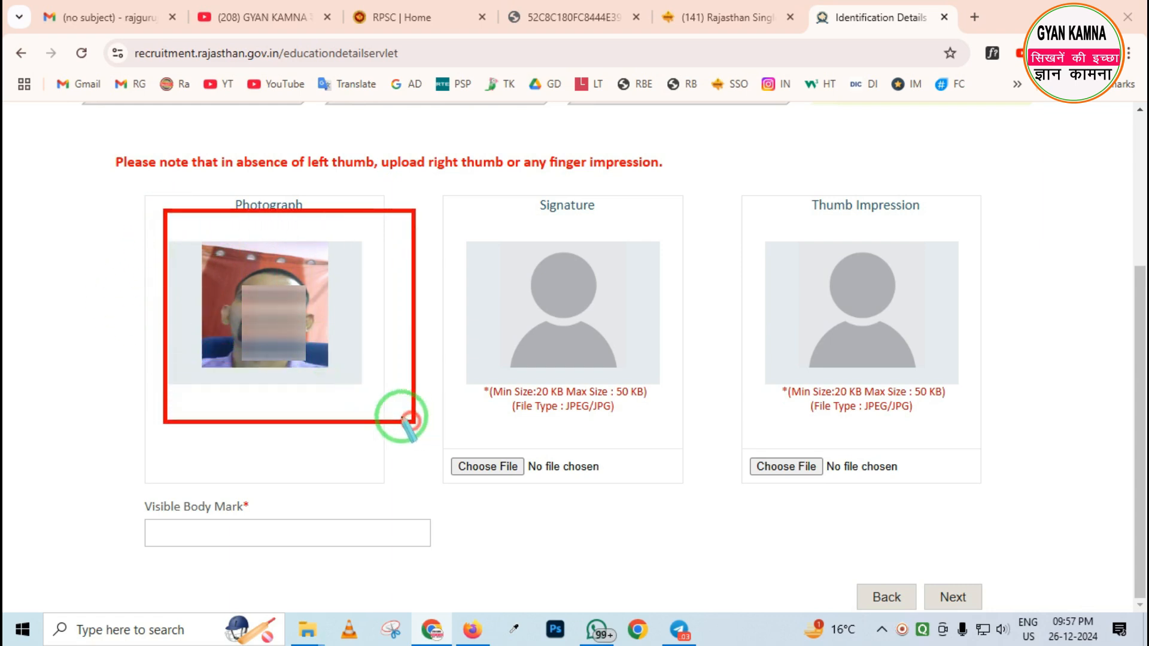
key(ctrl+z)
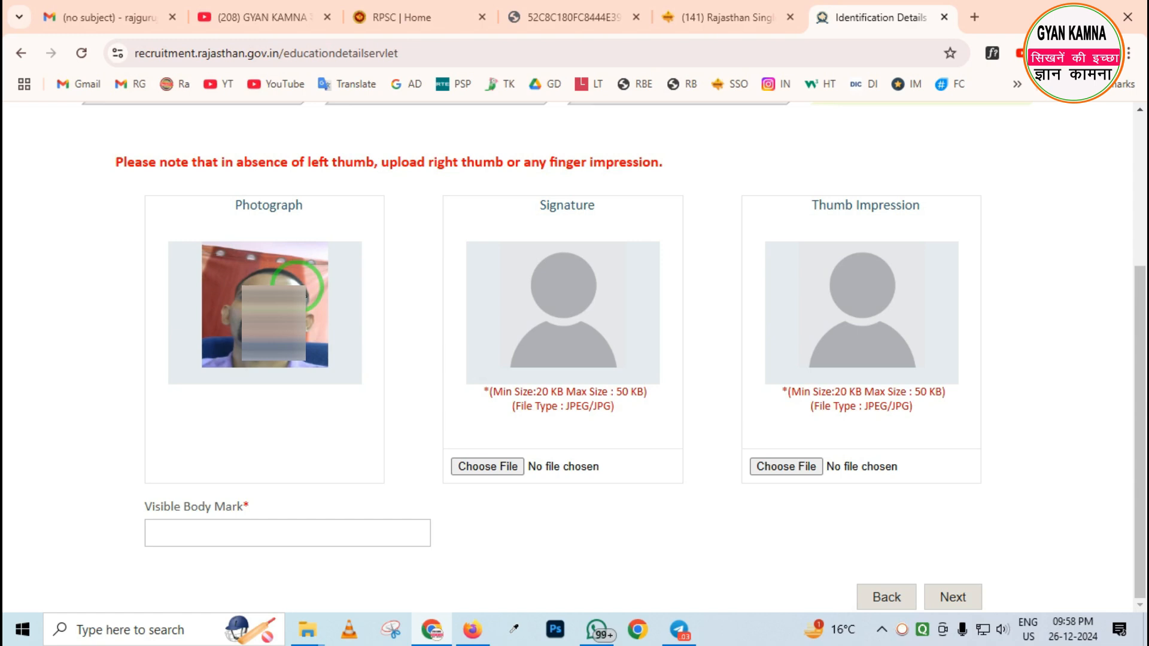
drag(482, 169, 642, 448)
mouse_move(785, 166)
mouse_down()
mouse_move(879, 470)
mouse_move(972, 501)
mouse_up()
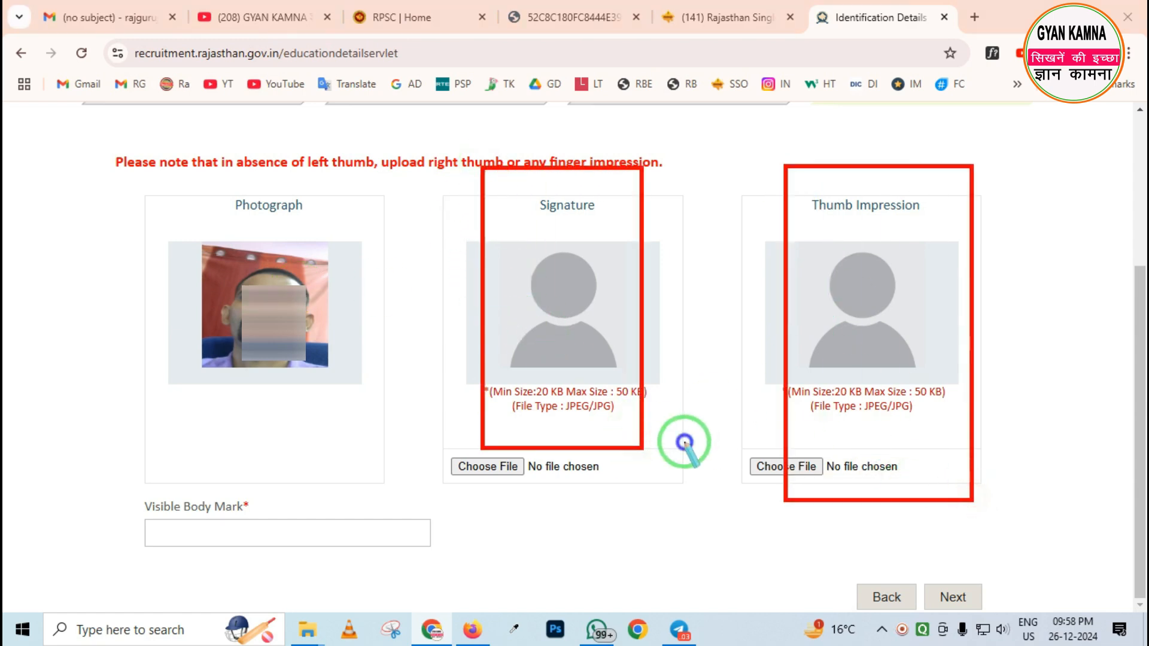
mouse_move(509, 354)
mouse_down()
mouse_move(752, 451)
mouse_move(1008, 386)
mouse_move(1018, 461)
mouse_up()
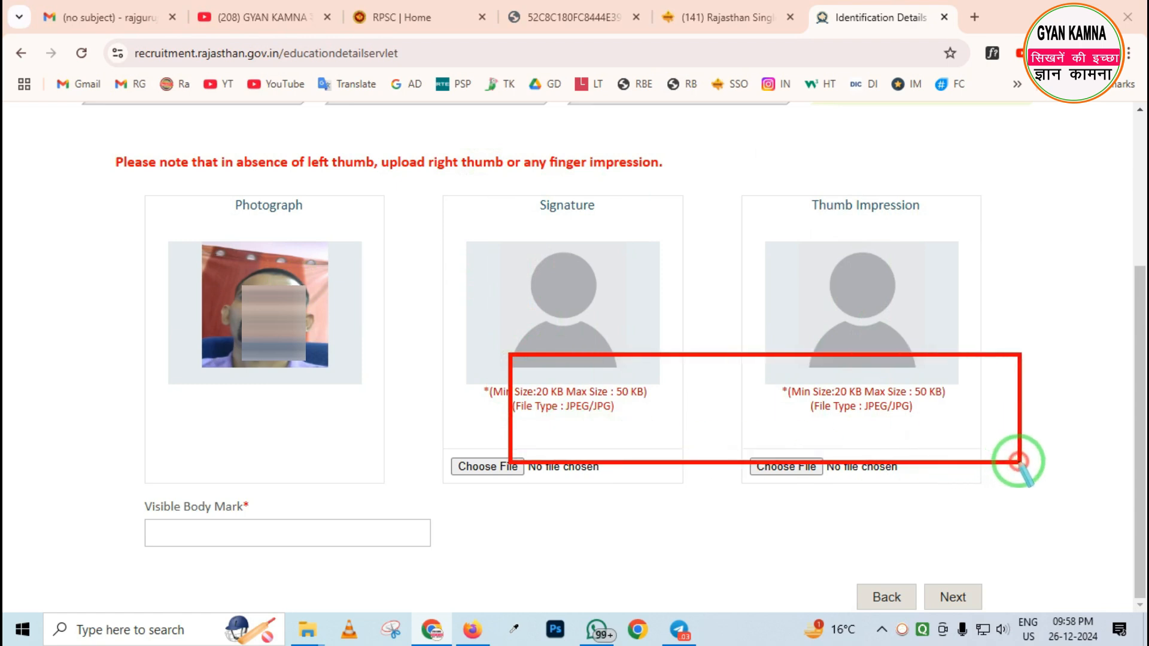
right_click(696, 431)
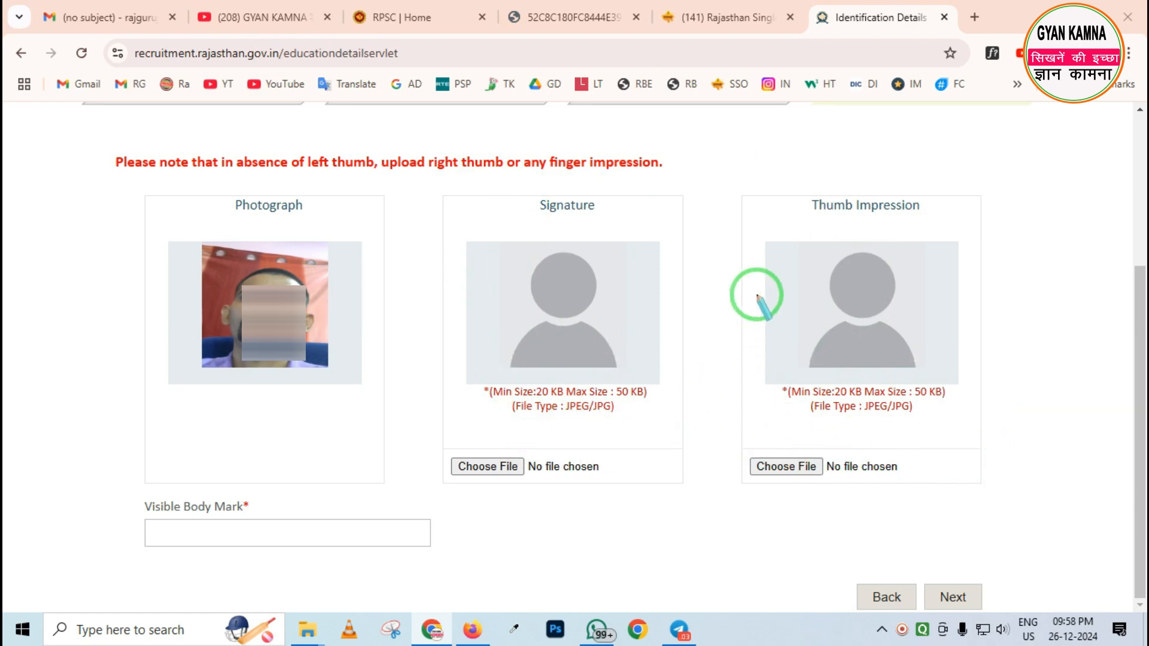
drag(770, 167, 981, 456)
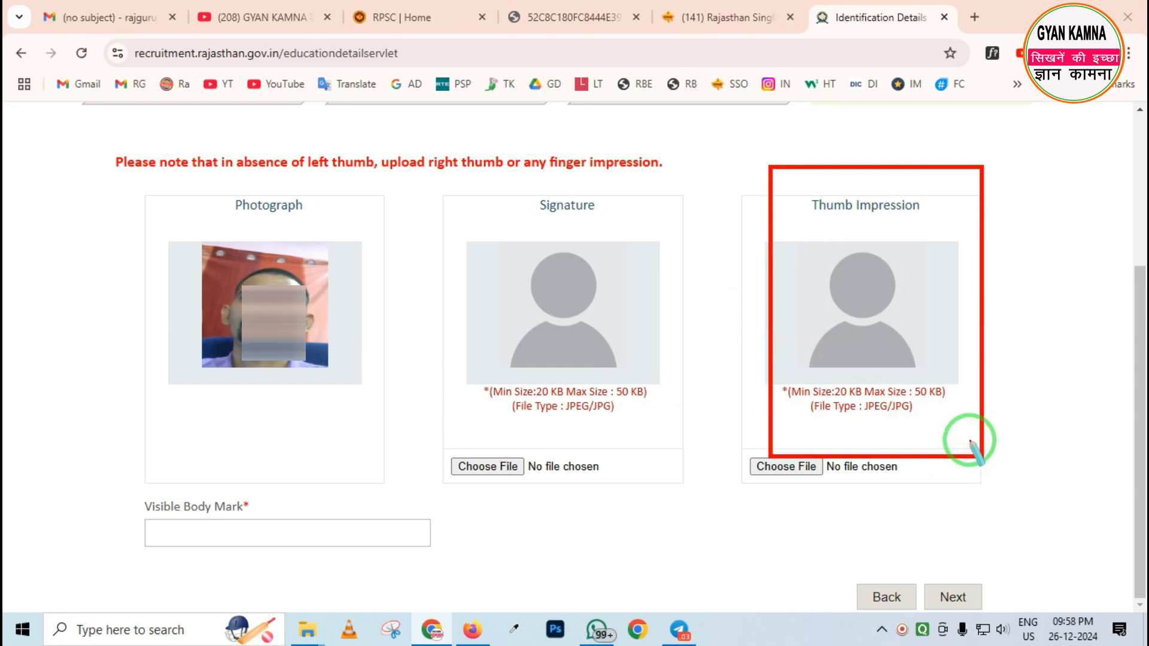
right_click(784, 404)
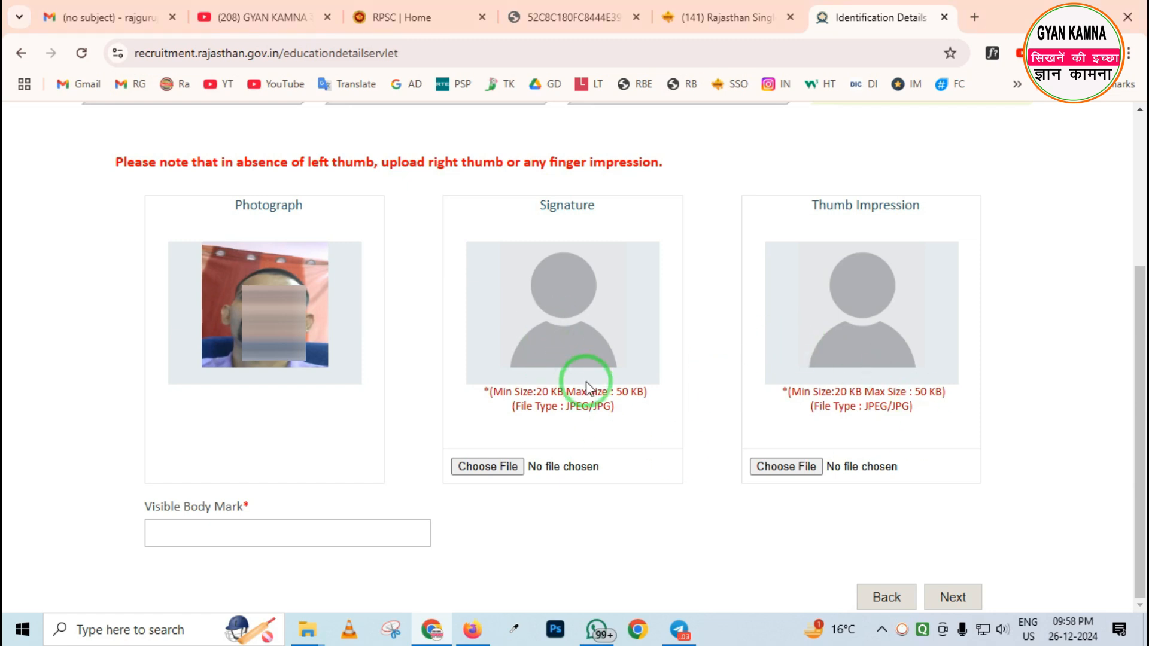
Upload vijsing20kb.jpg as the signature and VIJ Thum 28kb.jpg as the thumb impression.
click(488, 467)
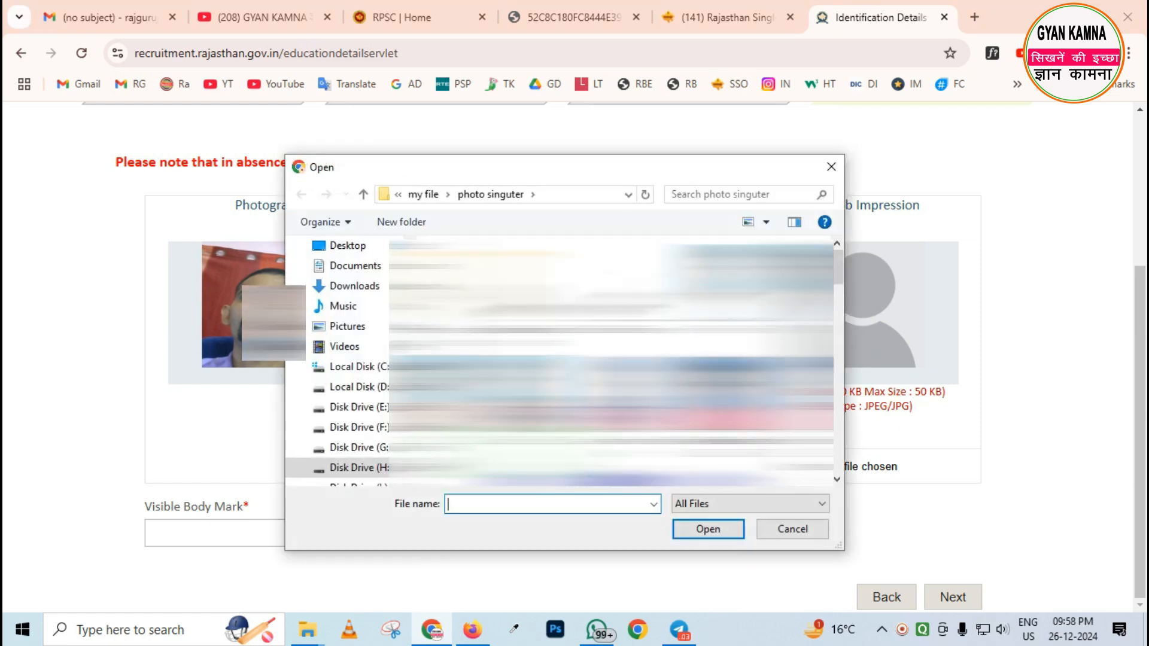
scroll(610, 359, down, 10)
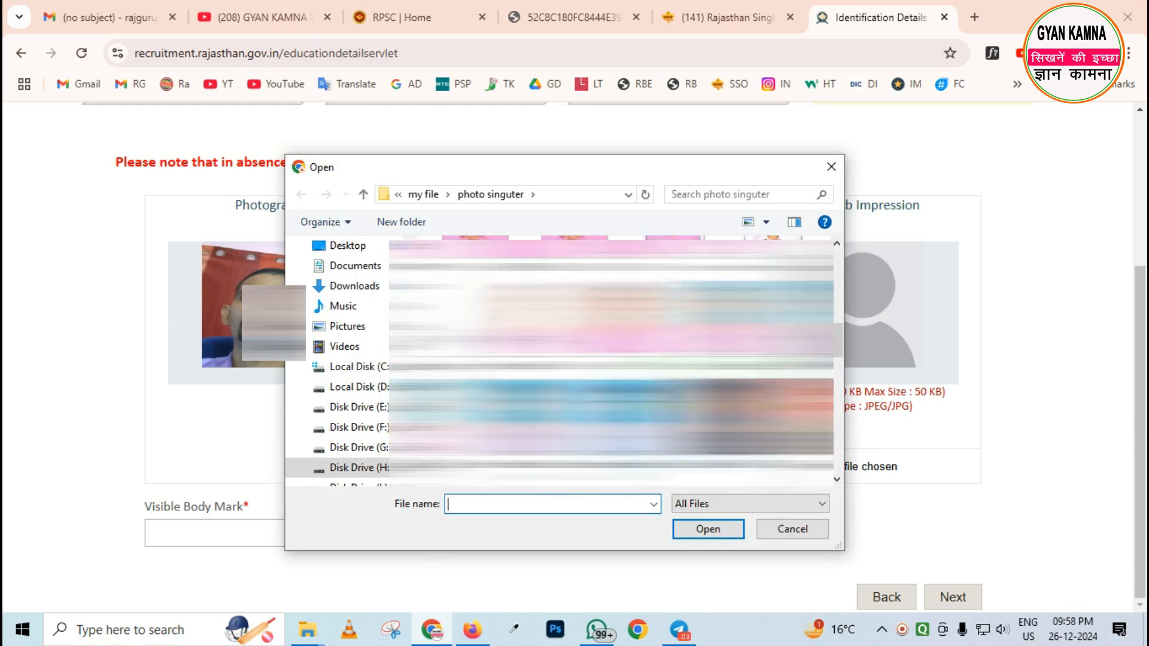
double_click(514, 304)
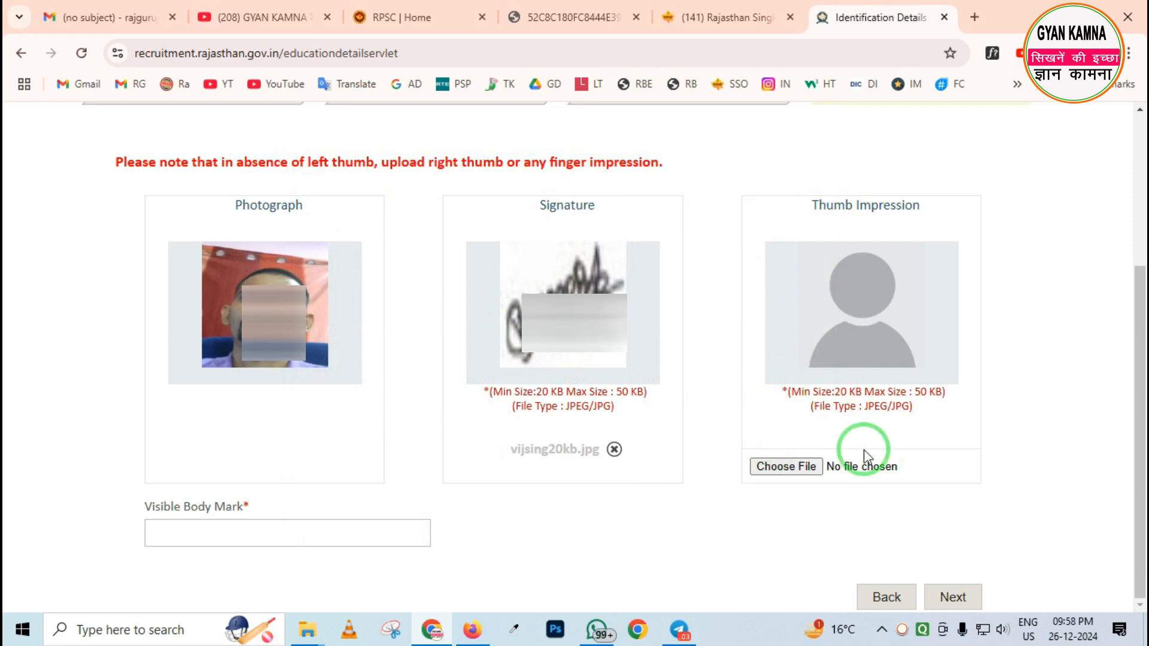
click(778, 466)
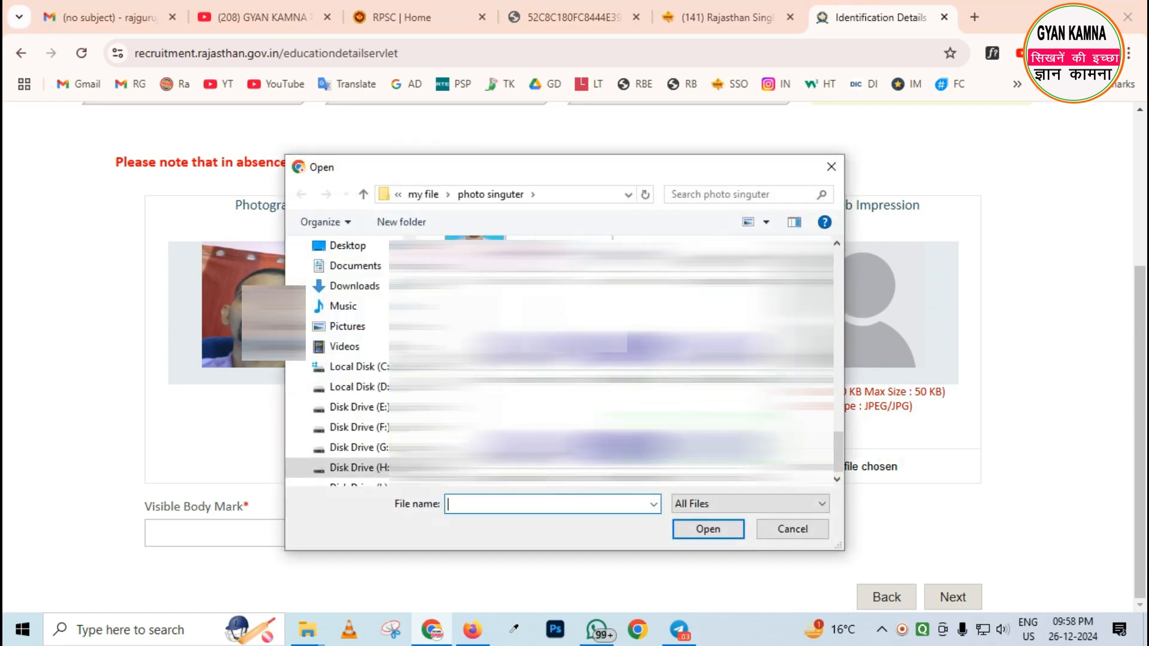
double_click(739, 366)
Set the visible body mark to A BLACK MOLE ON RIGHT HAND SOLDER and continue to the application preview.
click(357, 546)
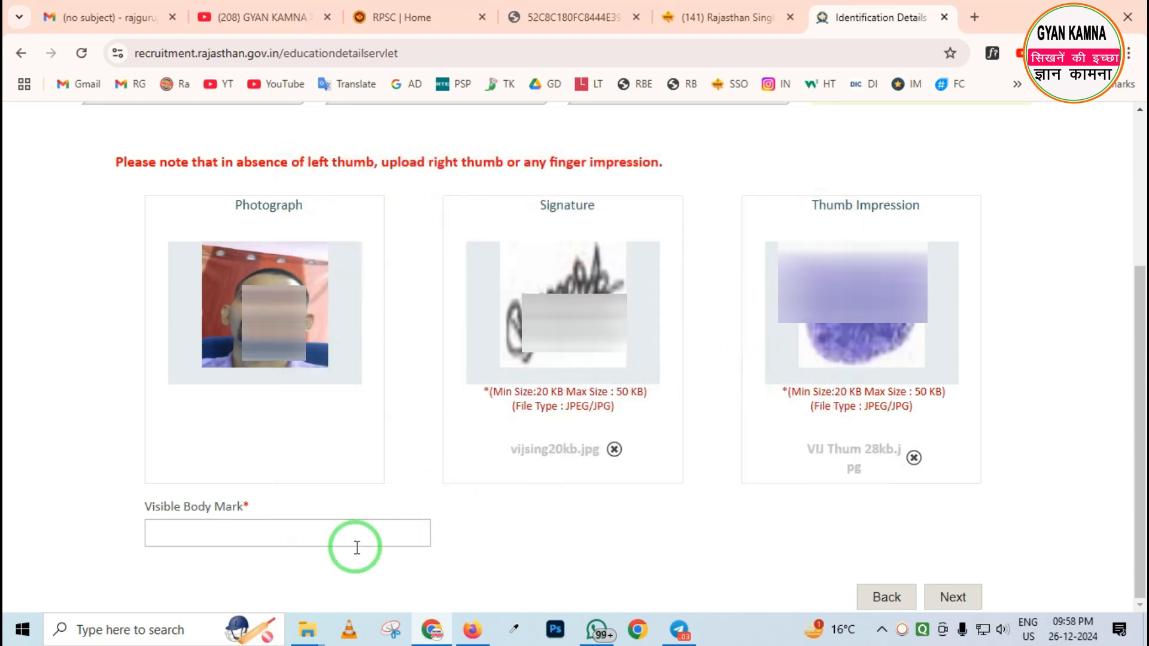
mouse_move(95, 474)
mouse_down()
mouse_move(333, 580)
mouse_move(474, 578)
mouse_up()
key(ctrl+z)
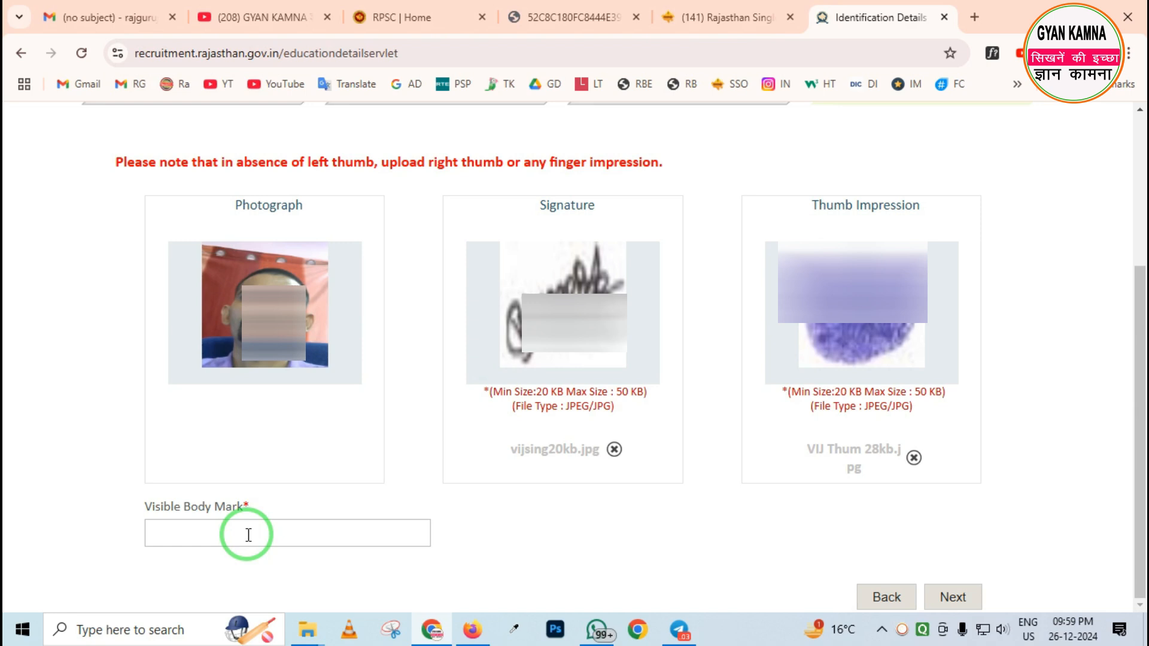
click(248, 534)
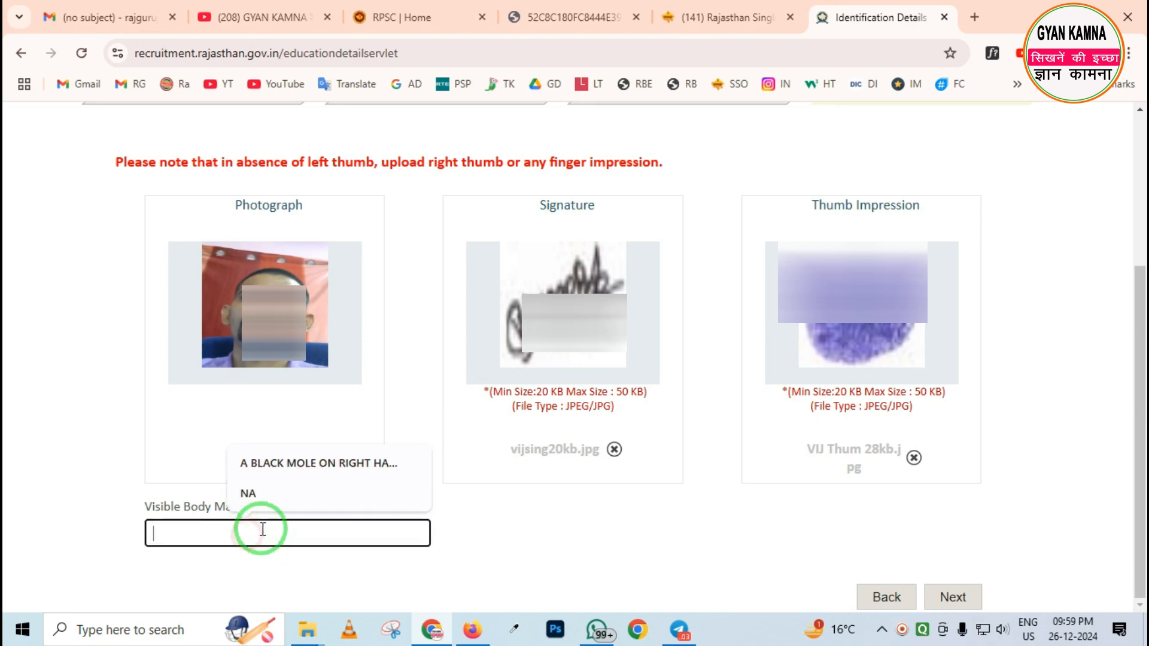
click(257, 462)
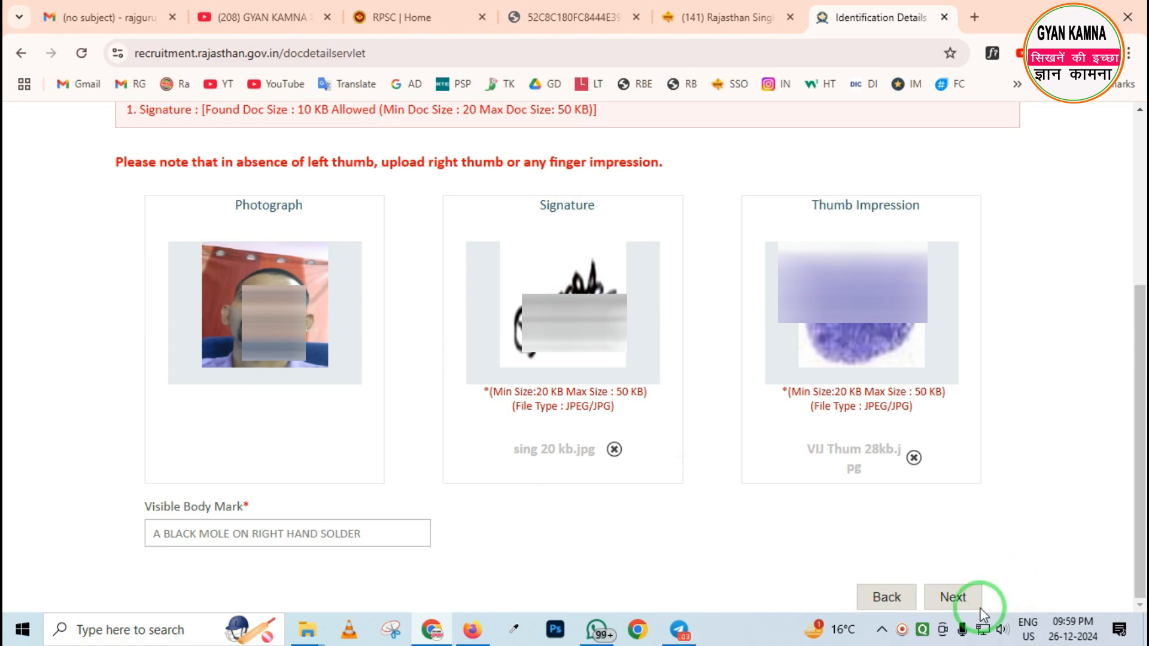
click(950, 597)
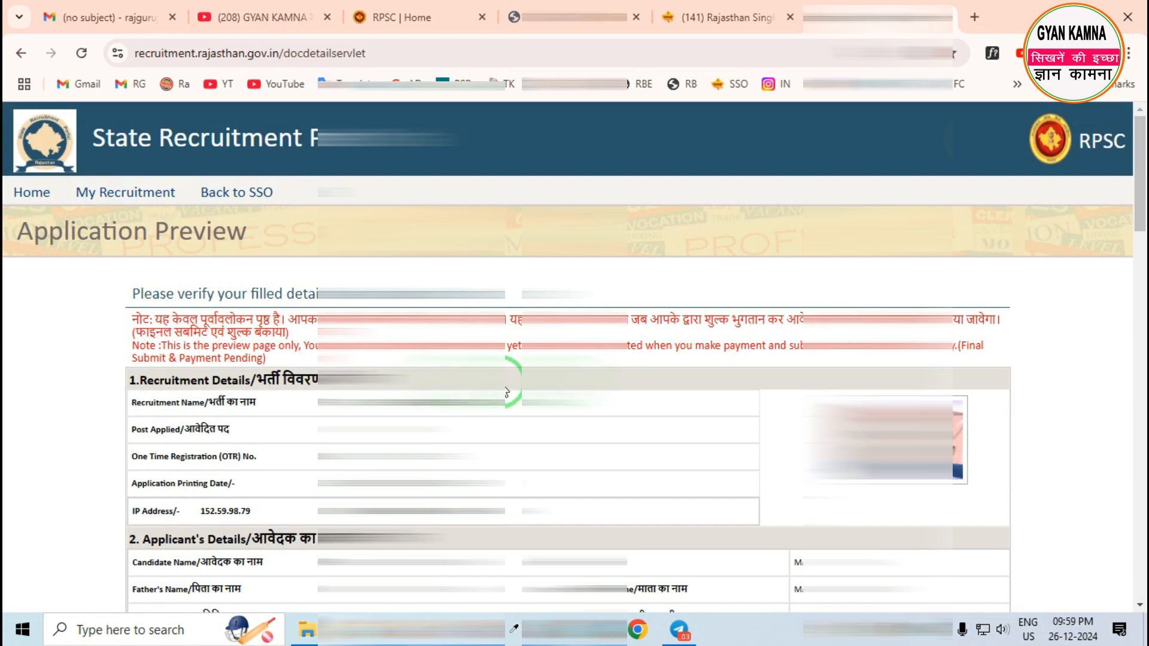
Review the application preview from the recruitment details to the experience details and accept the declaration.
scroll(507, 393, down, 10)
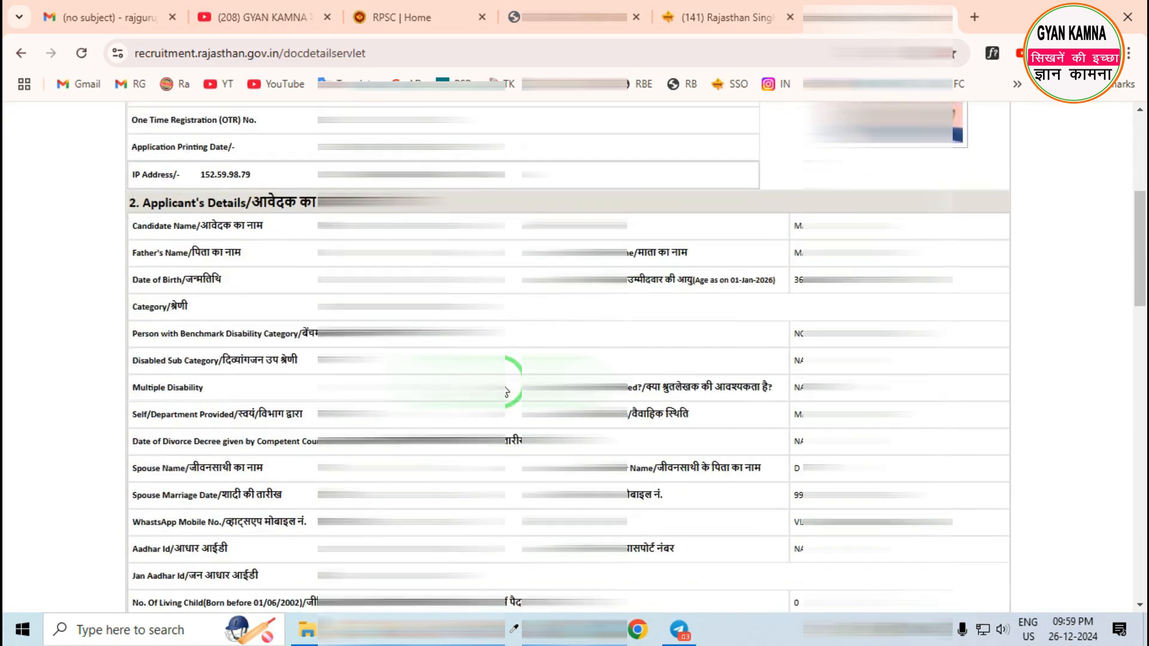
scroll(639, 346, down, 12)
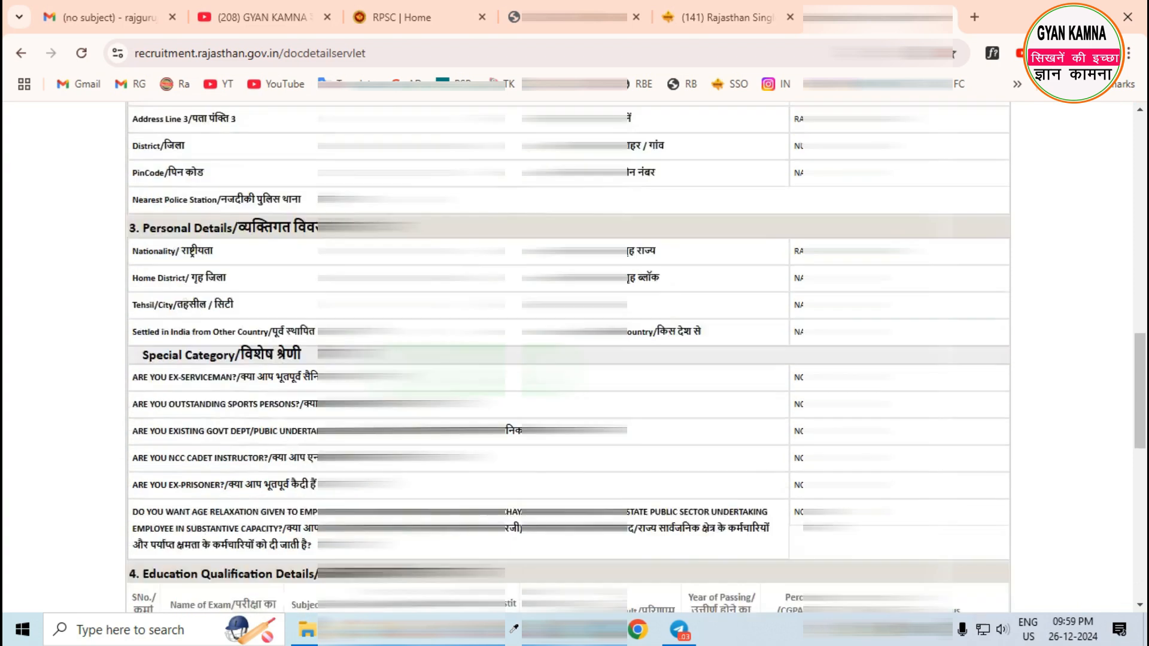
scroll(639, 346, down, 3)
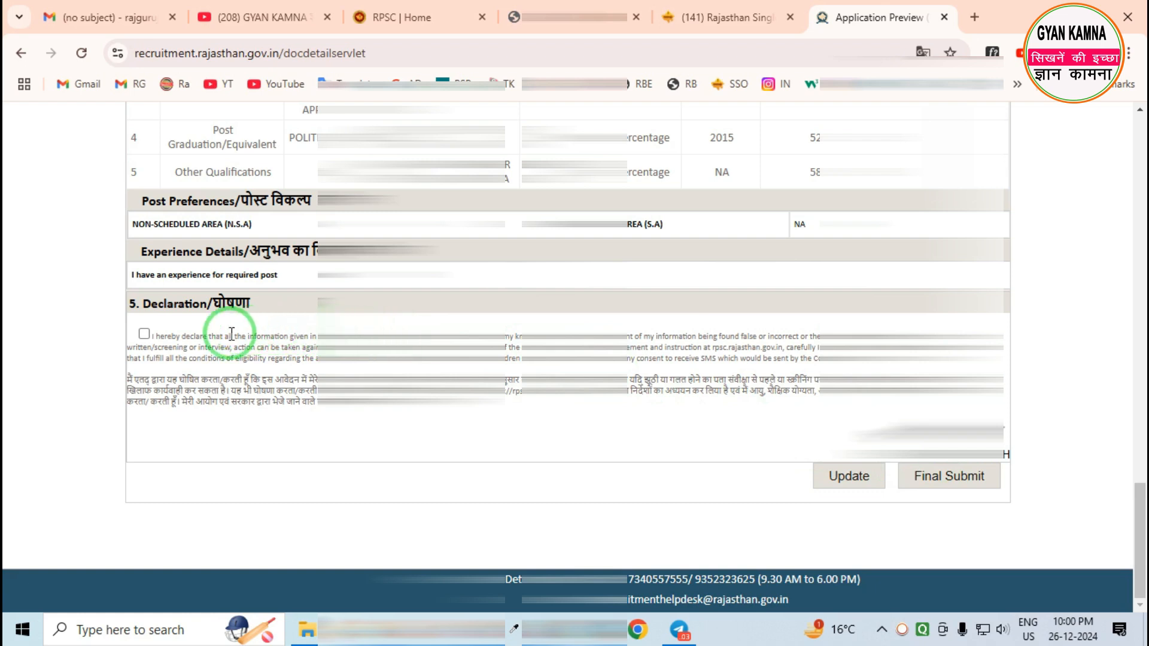
drag(104, 325, 276, 402)
key(ctrl+z)
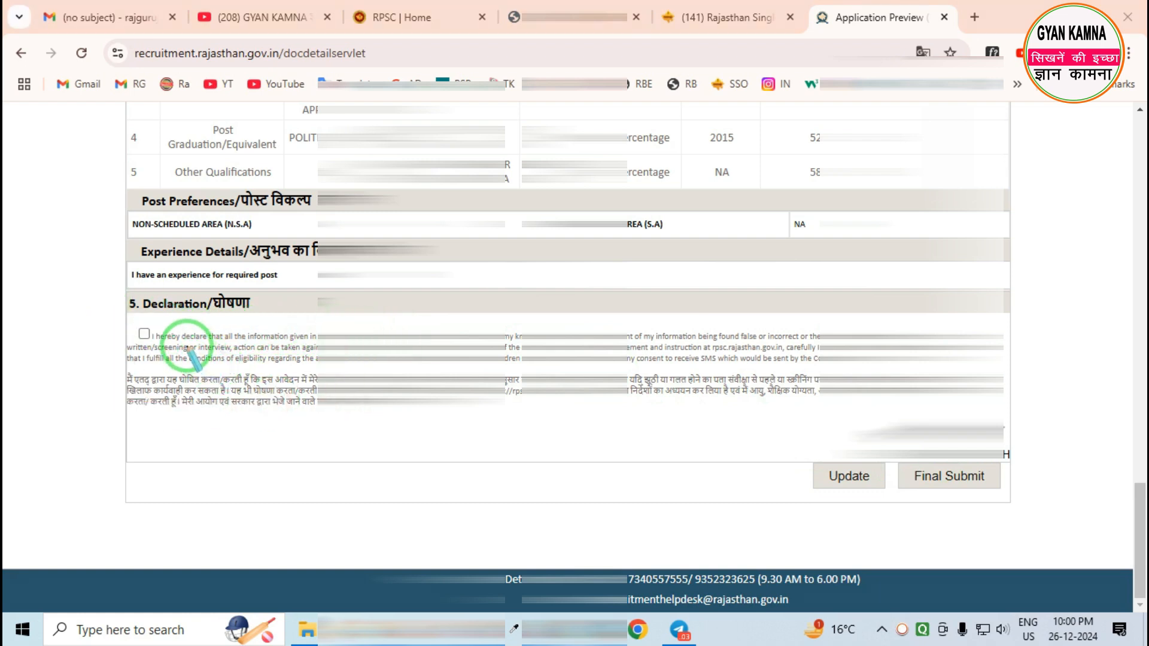
click(143, 333)
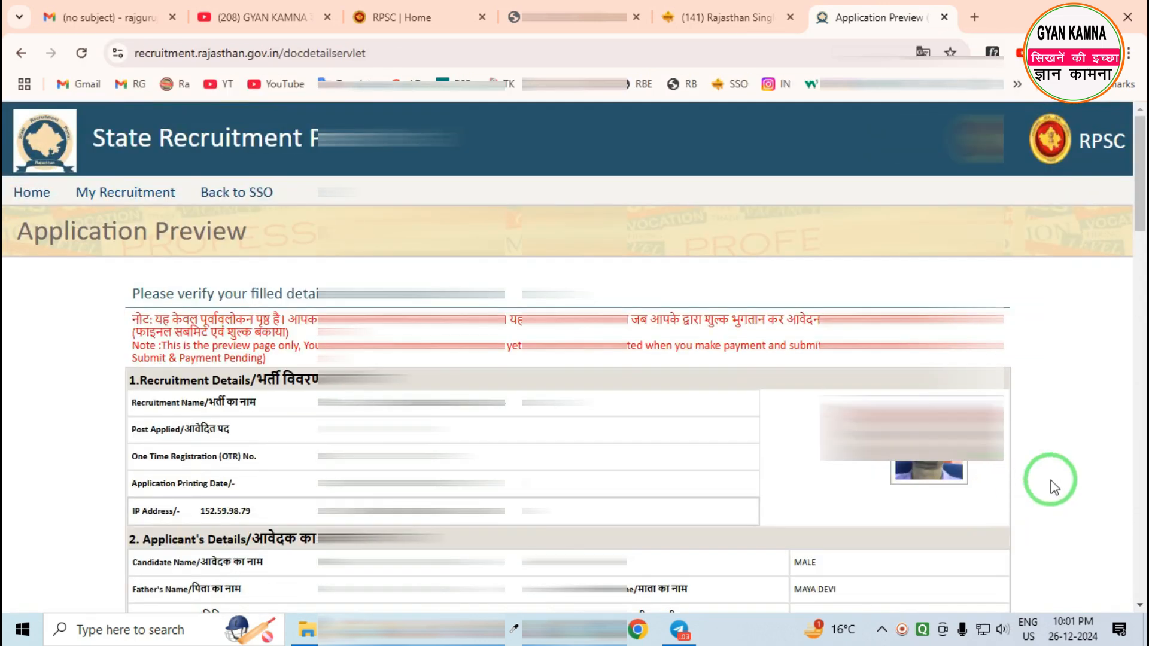
Return to the portal dashboard and start an application for SR. TEACHER (SEC. EDU.) COMP. EXAM 2024.
click(37, 198)
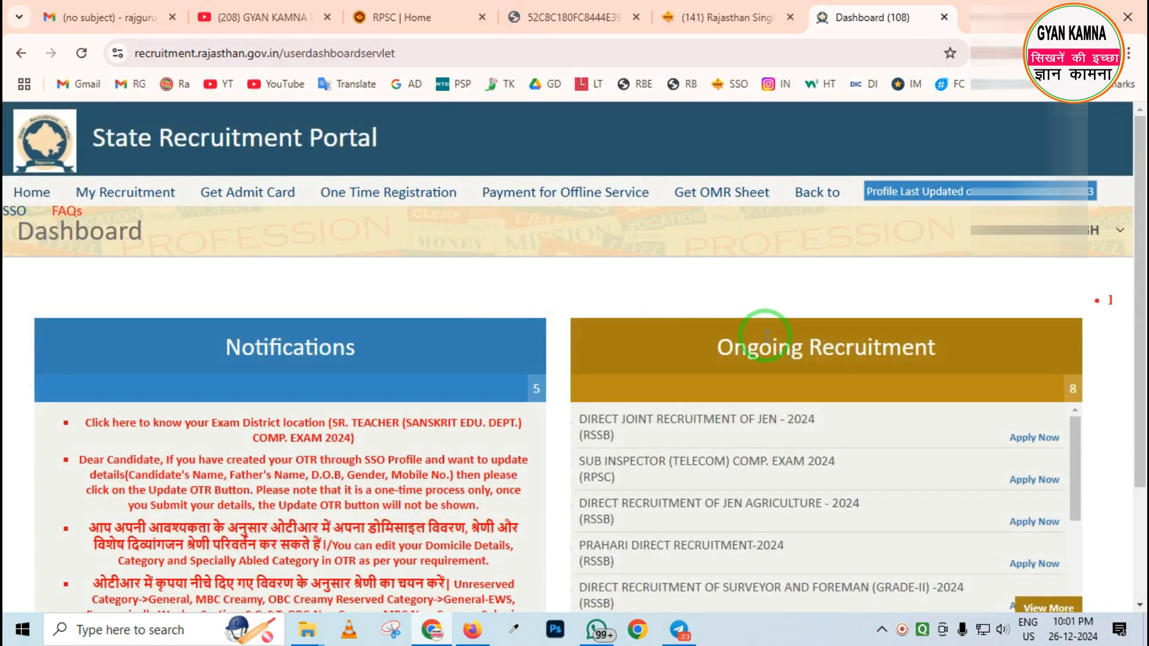
scroll(897, 364, down, 3)
scroll(699, 319, down, 3)
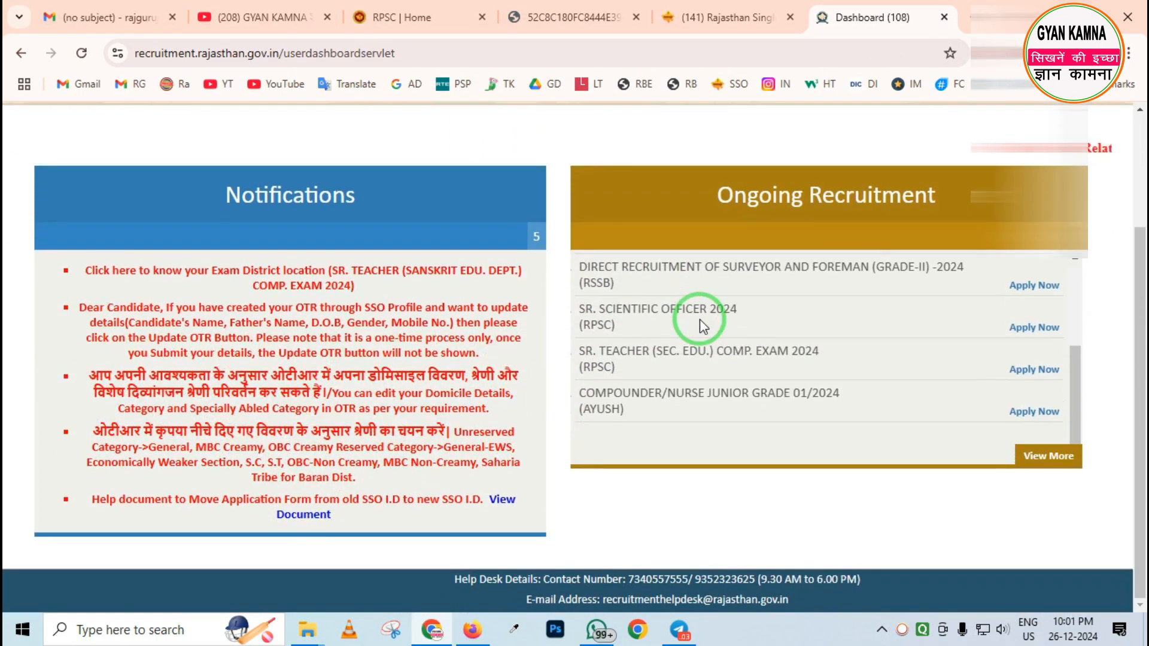
click(1030, 370)
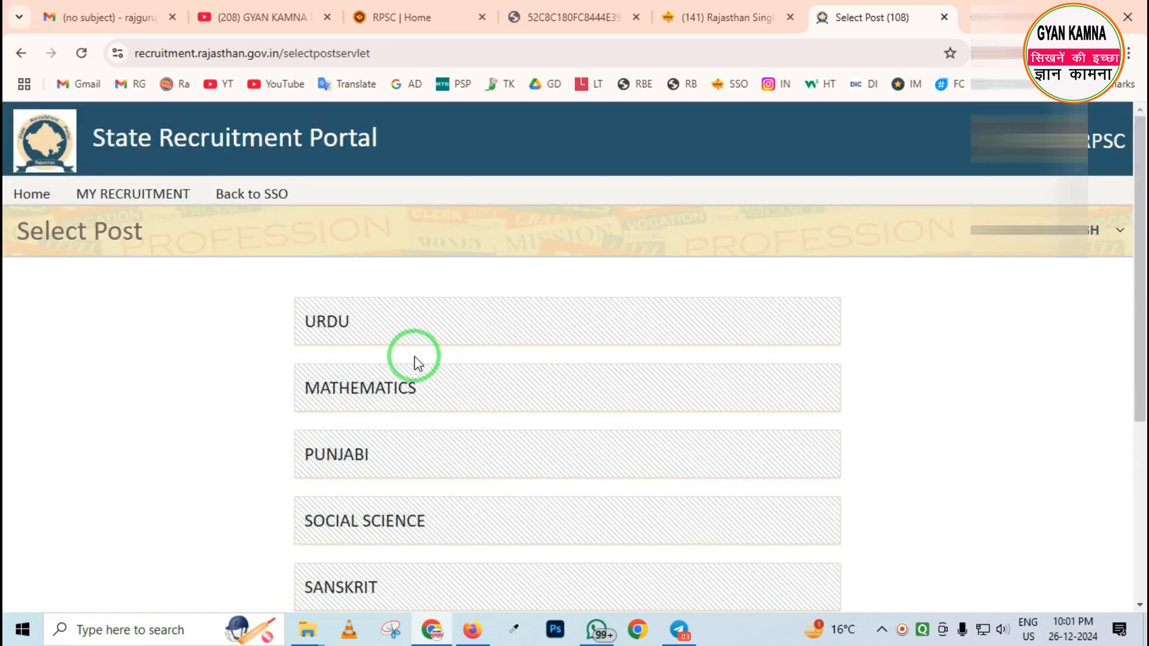
Try to apply for the HINDI post again from the list of Senior Teacher subjects.
scroll(417, 363, down, 5)
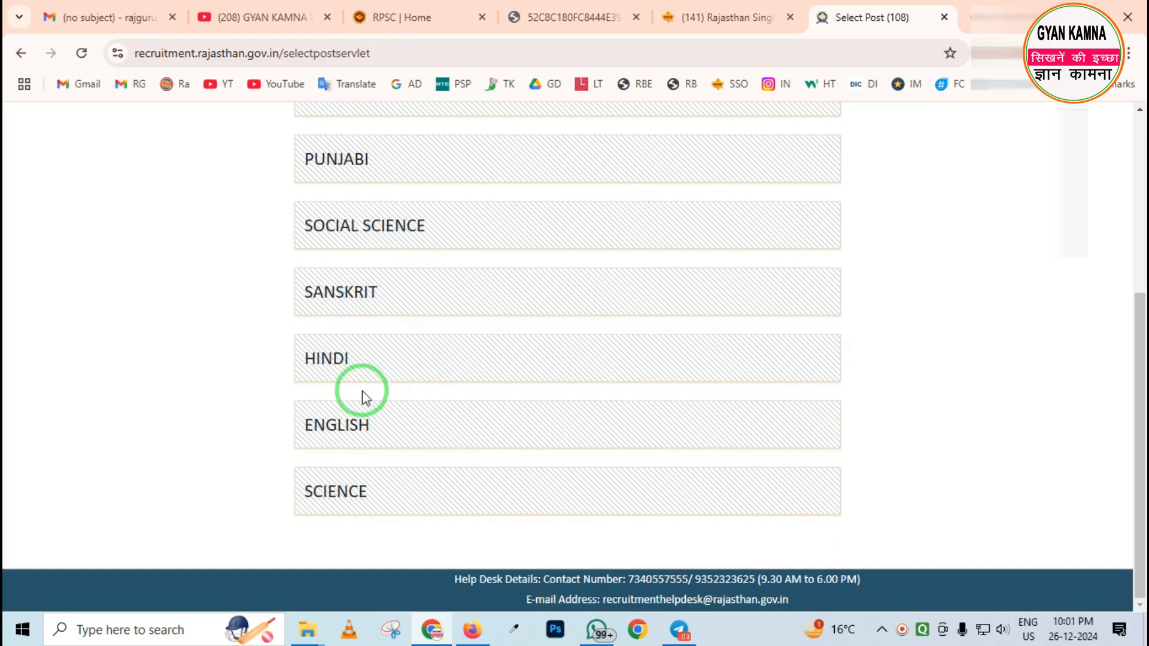
click(346, 362)
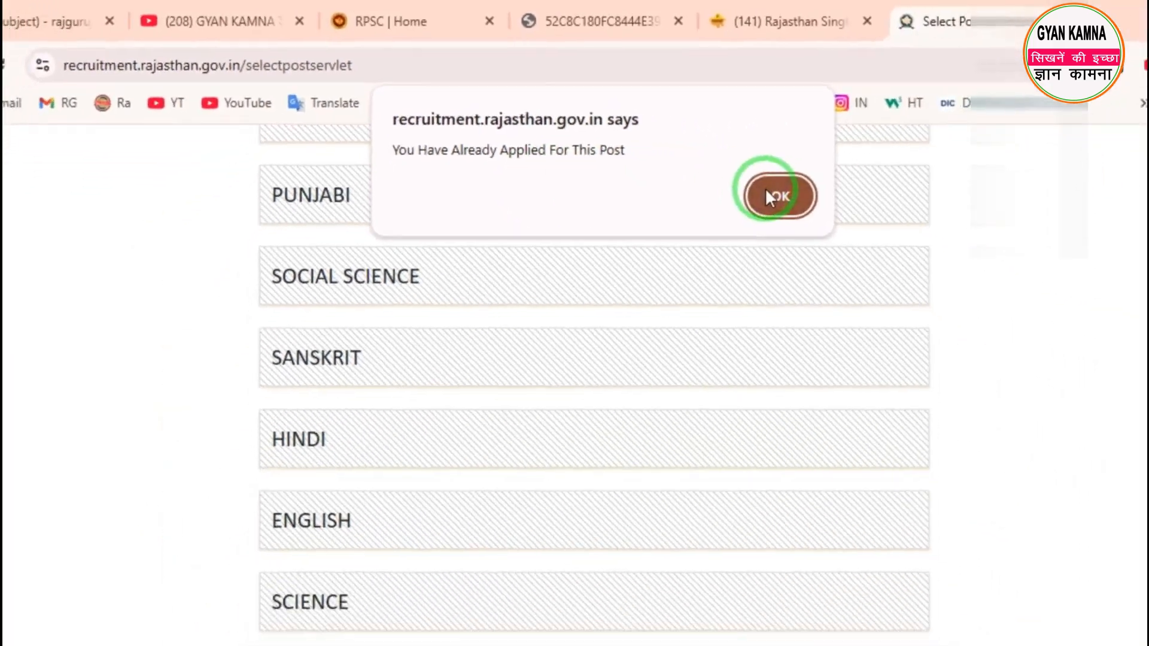
click(903, 268)
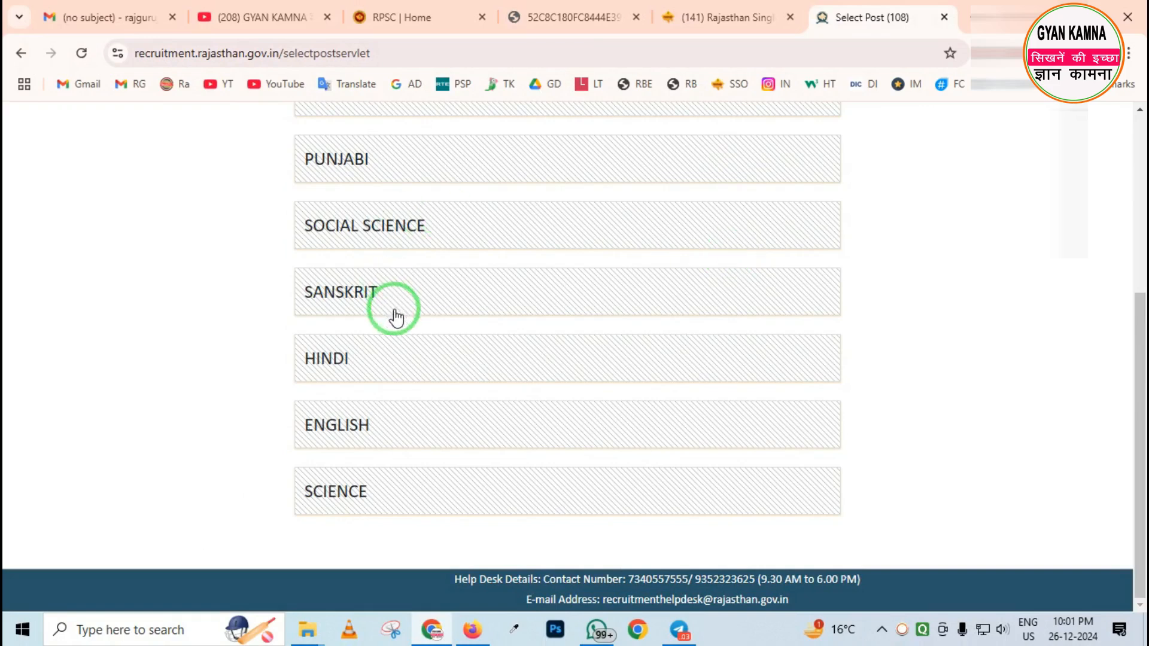
Open the list of applied recruitments and check which action is offered for the SR. TEACHER (SEC. EDU.) COMP. EXAM 2024 (HINDI) entry.
scroll(392, 329, up, 4)
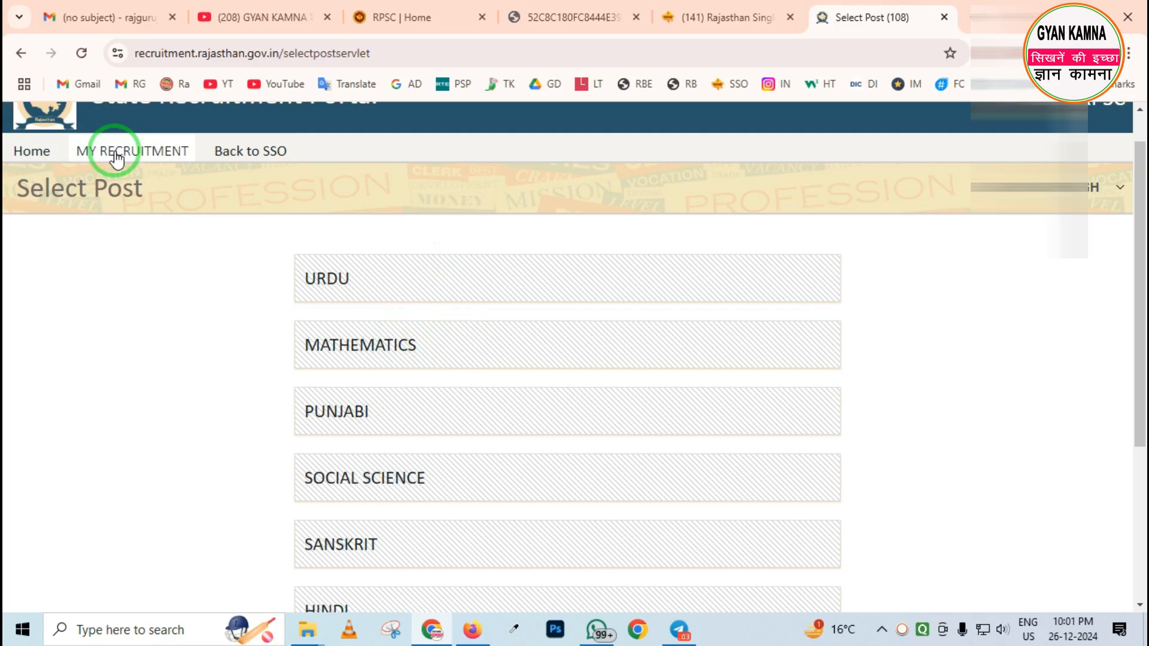
click(28, 157)
click(84, 202)
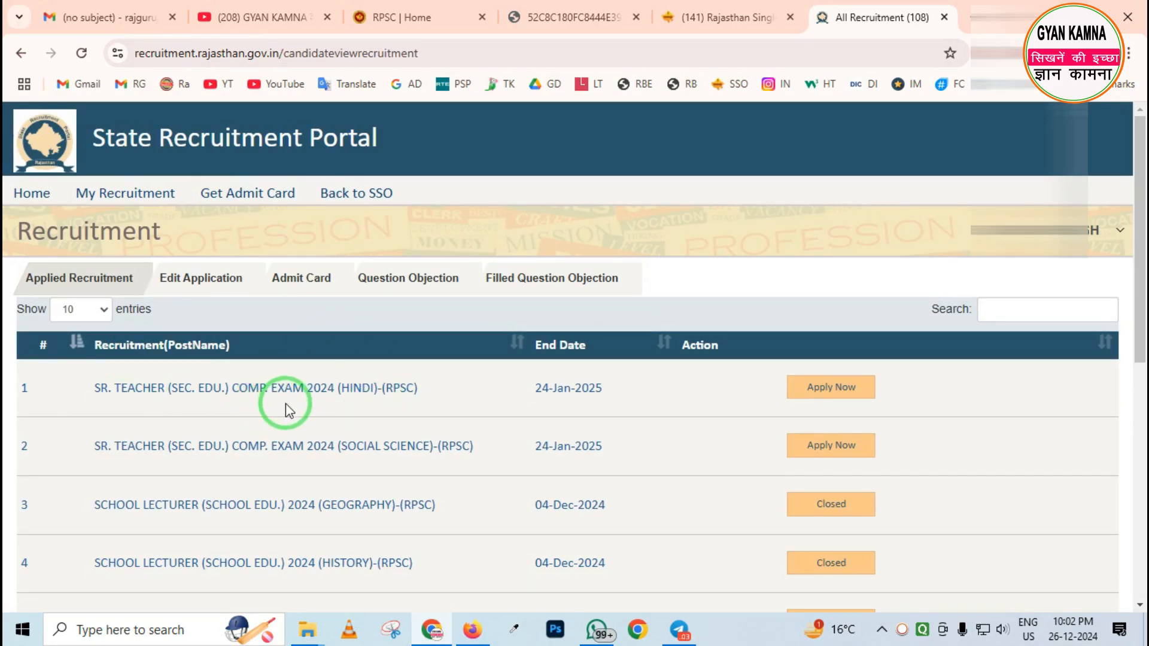
mouse_move(54, 357)
mouse_down()
mouse_move(313, 469)
mouse_move(507, 479)
mouse_up()
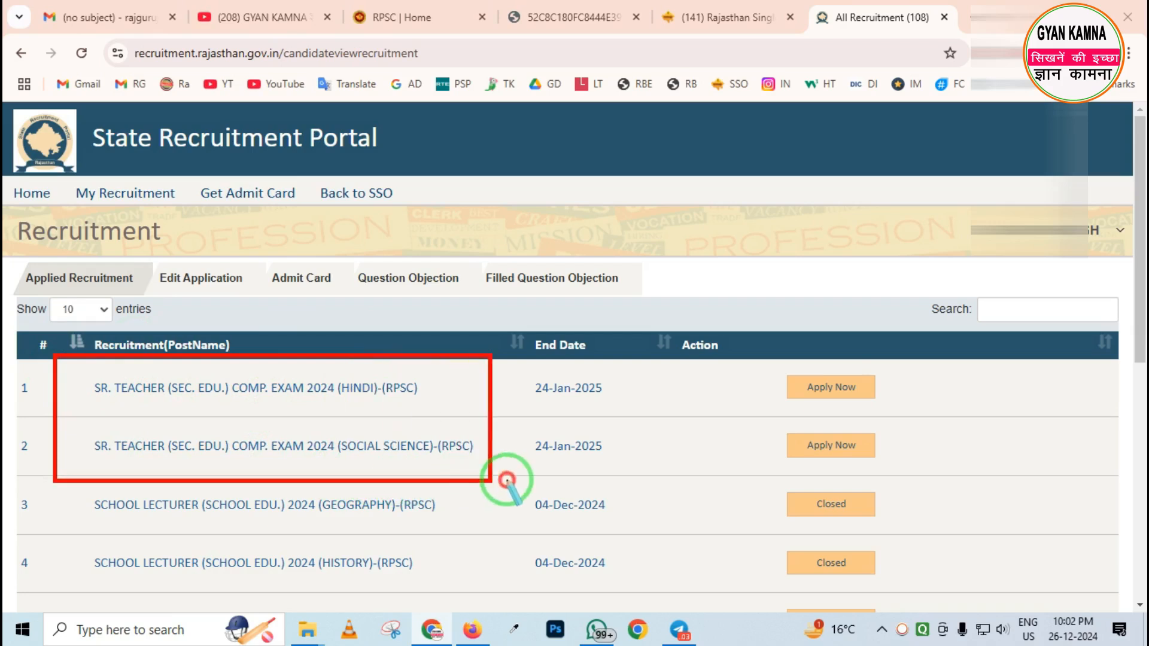
drag(52, 358, 479, 434)
mouse_move(779, 359)
mouse_down()
mouse_move(782, 384)
mouse_move(846, 416)
mouse_move(910, 420)
mouse_up()
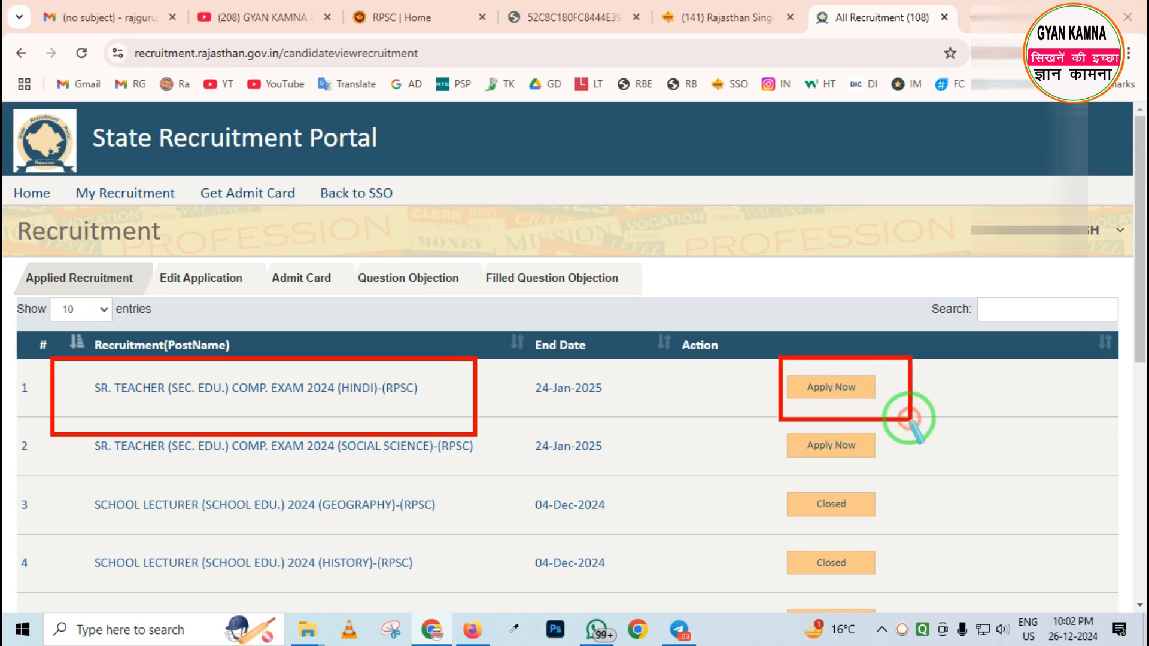
right_click(842, 417)
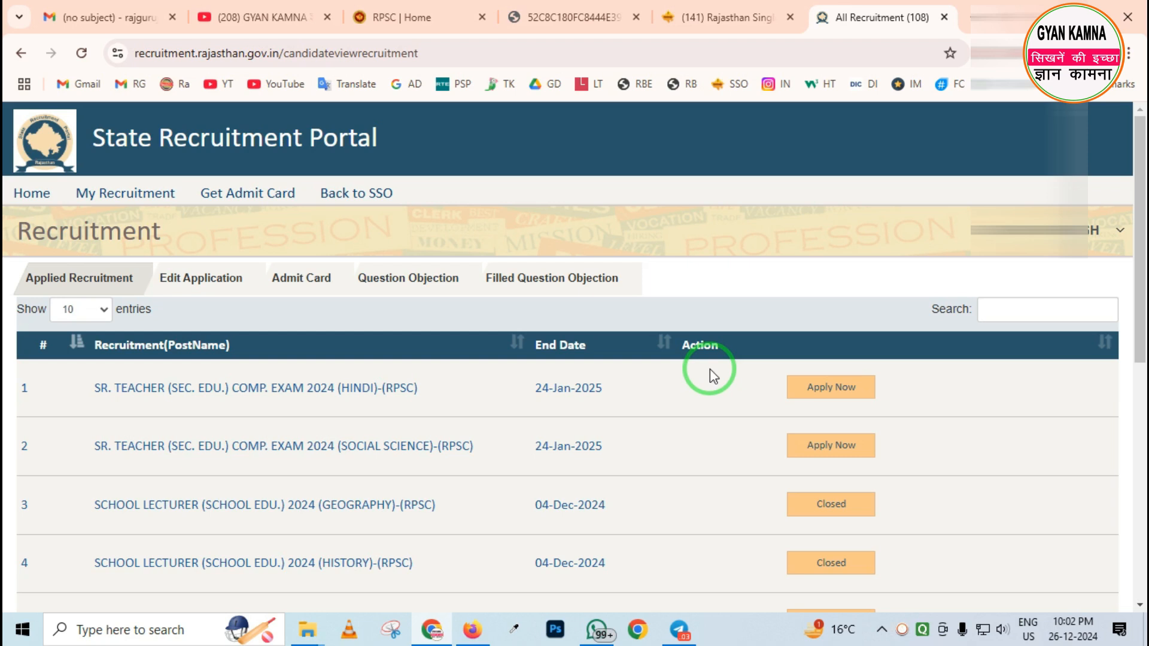
View the submitted application for SCHOOL LECTURER (SCHOOL EDU.) 2024 (POLITICAL SCIENCE) from the applied recruitments.
scroll(713, 375, down, 4)
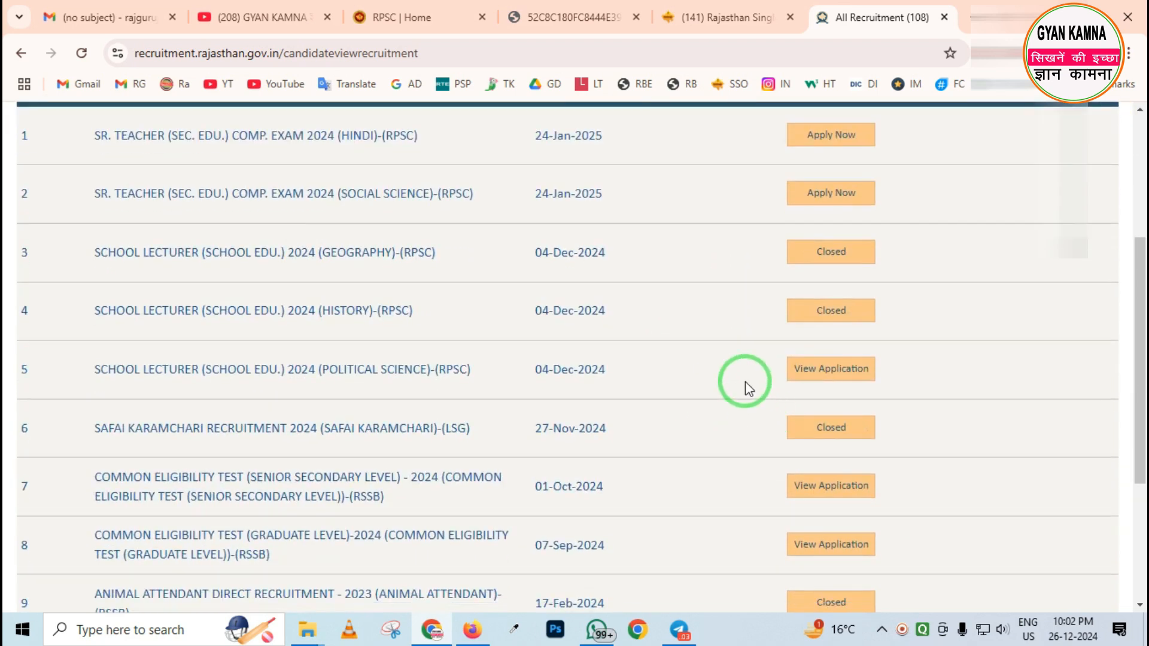
mouse_move(3, 313)
mouse_down()
mouse_move(538, 409)
mouse_move(891, 406)
mouse_up()
right_click(700, 407)
drag(758, 338, 909, 399)
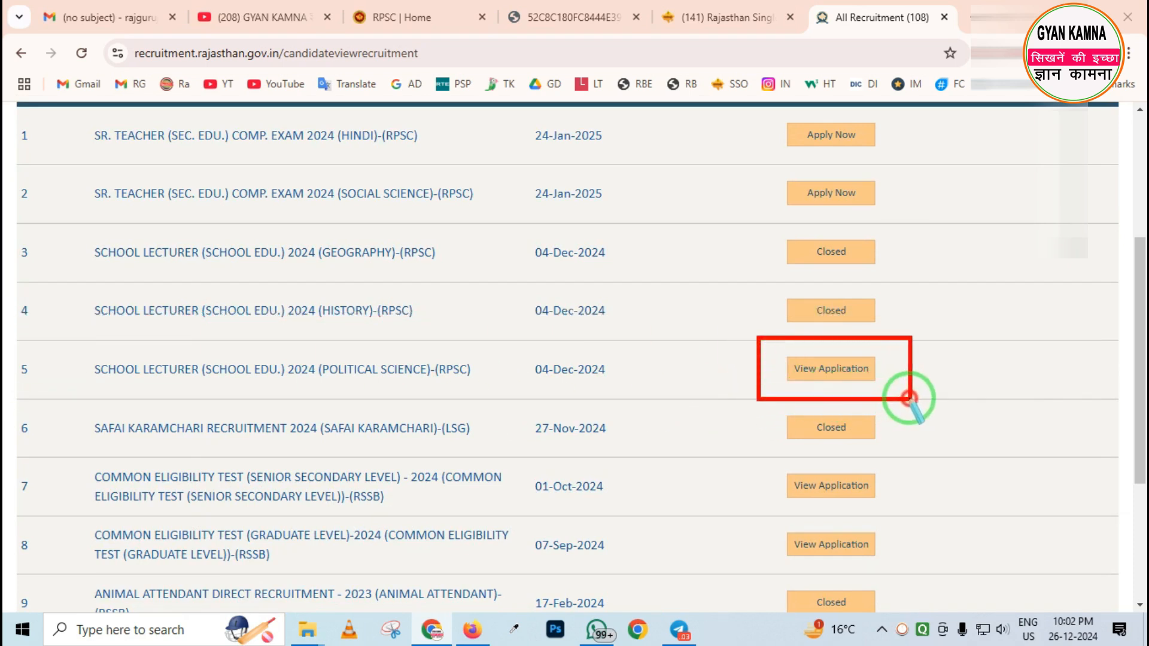
right_click(766, 396)
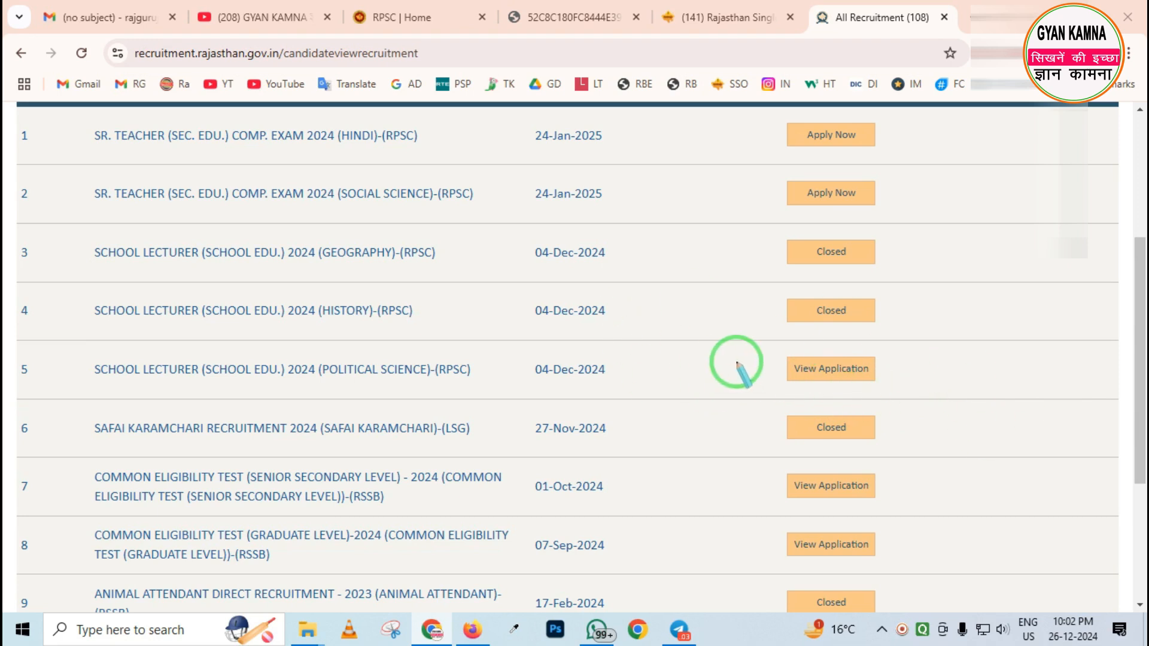
click(818, 374)
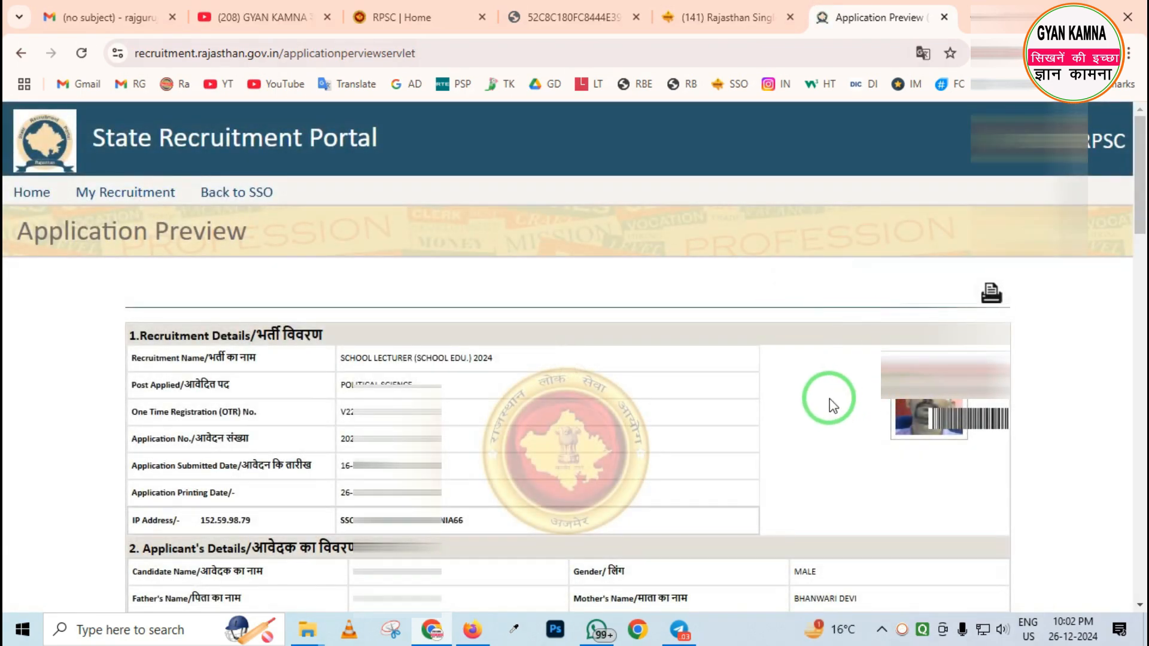
Examine the photo with barcode, the commission's emblem and the application number on the School Lecturer application preview.
mouse_move(881, 376)
mouse_down()
mouse_move(911, 429)
mouse_move(1046, 441)
mouse_move(1046, 454)
mouse_up()
mouse_move(470, 323)
mouse_down()
mouse_move(472, 353)
mouse_move(641, 524)
mouse_move(686, 534)
mouse_up()
mouse_move(308, 414)
mouse_down()
mouse_move(442, 476)
mouse_move(441, 452)
mouse_up()
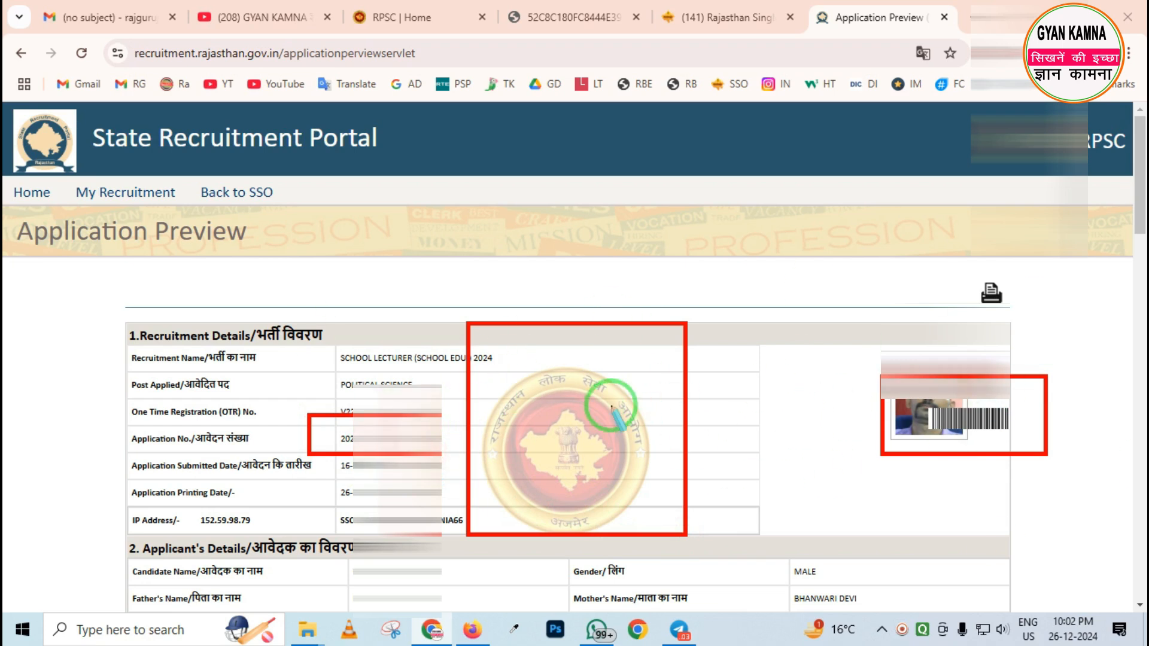
key(Escape)
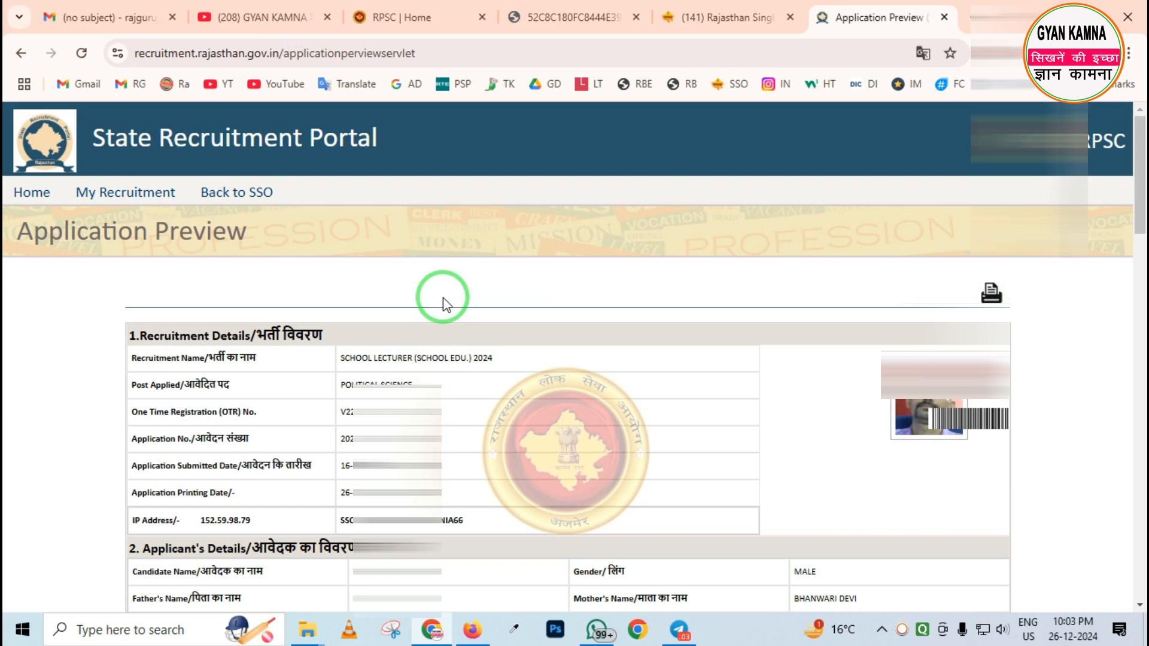
Switch to the GYAN KAMNA YouTube channel and look over its home page, including the popular and recent videos.
click(419, 17)
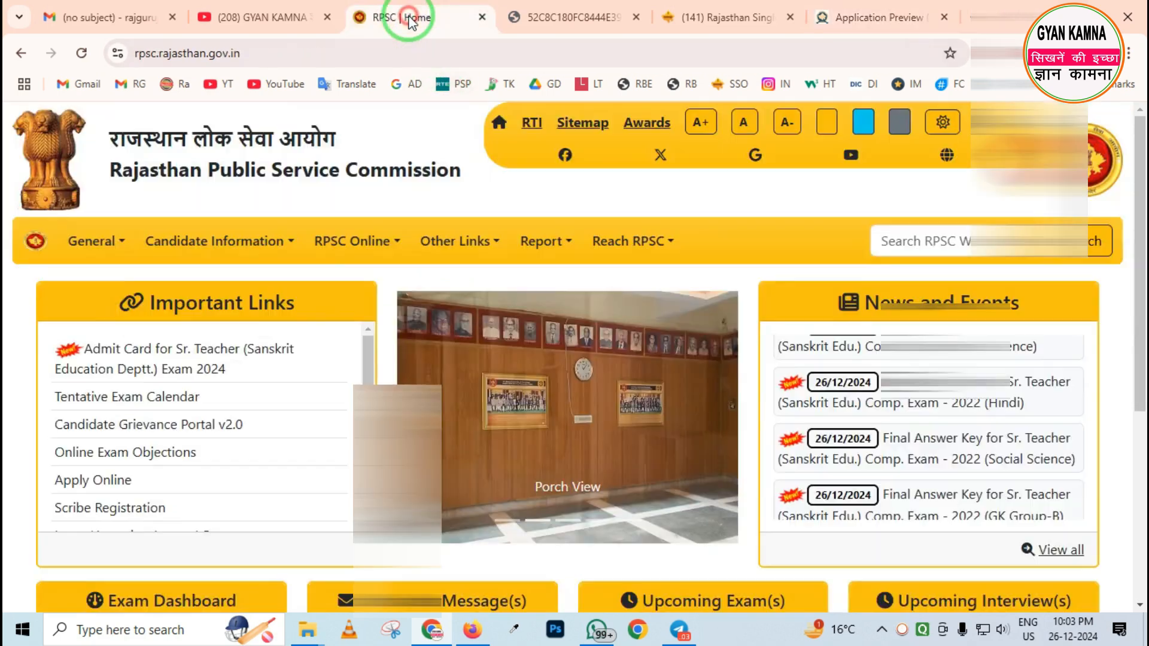
click(269, 18)
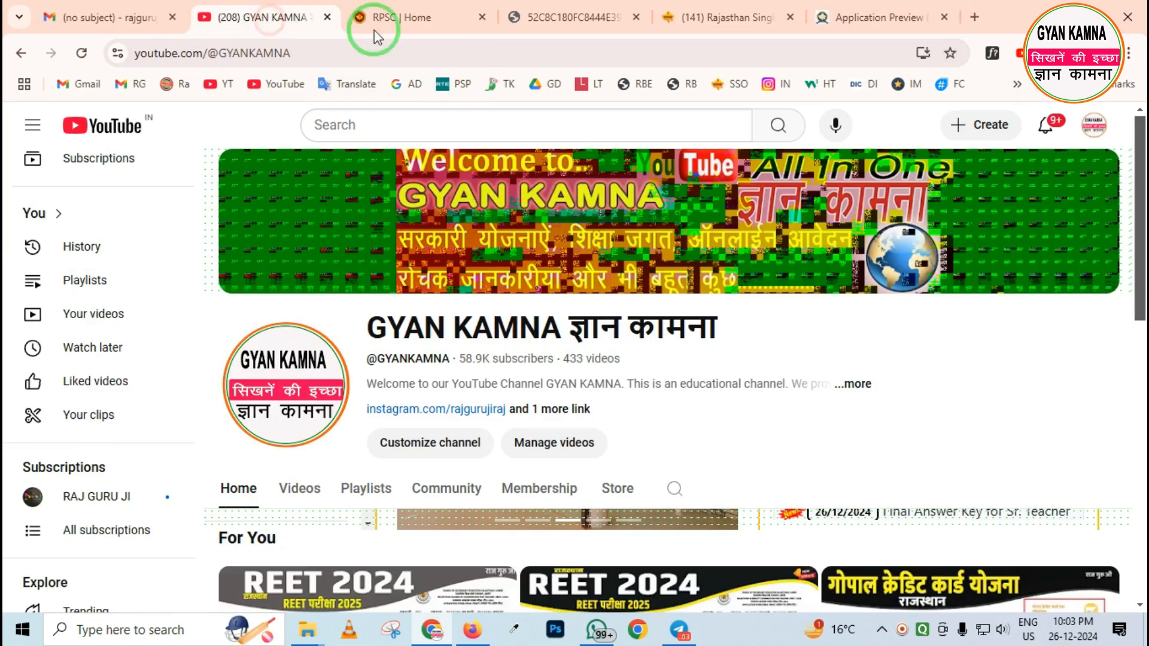
scroll(450, 172, down, 5)
scroll(307, 230, up, 4)
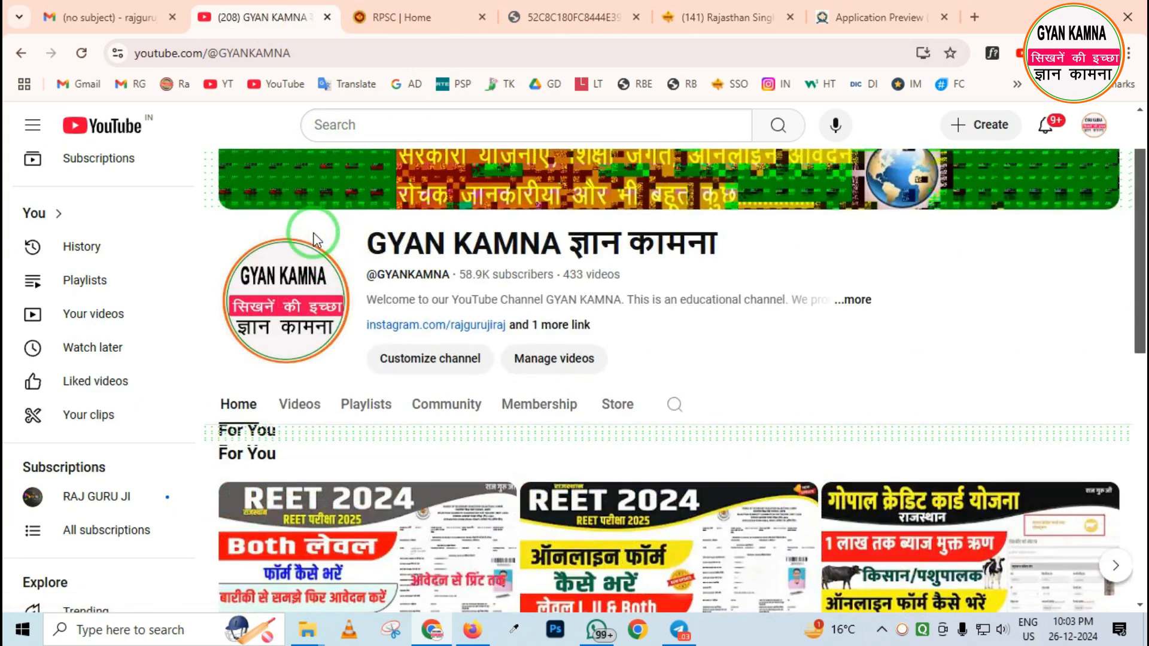
scroll(471, 280, down, 4)
scroll(478, 287, down, 6)
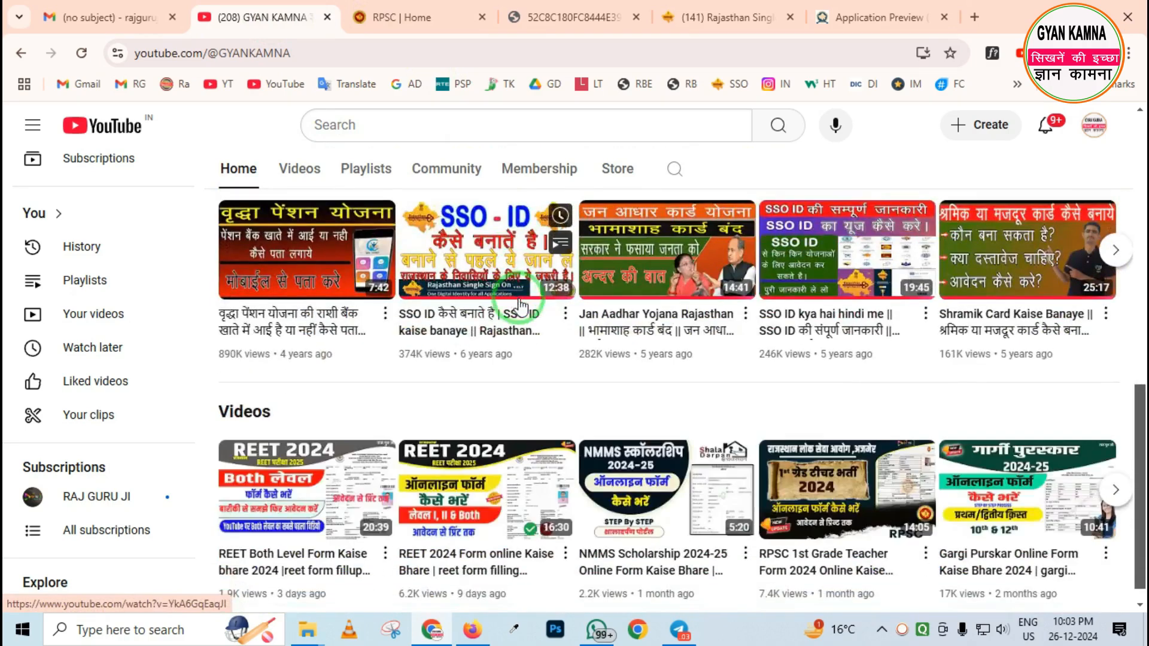
scroll(526, 320, up, 9)
scroll(541, 328, up, 3)
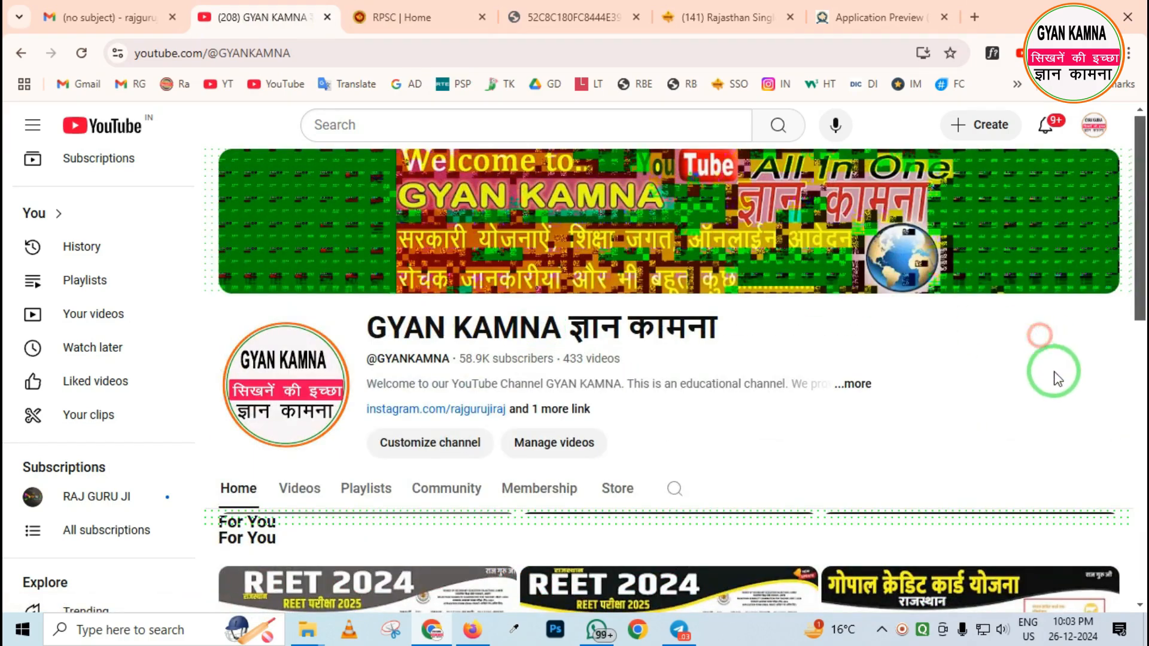
scroll(1058, 379, down, 6)
scroll(911, 372, down, 3)
scroll(826, 329, up, 3)
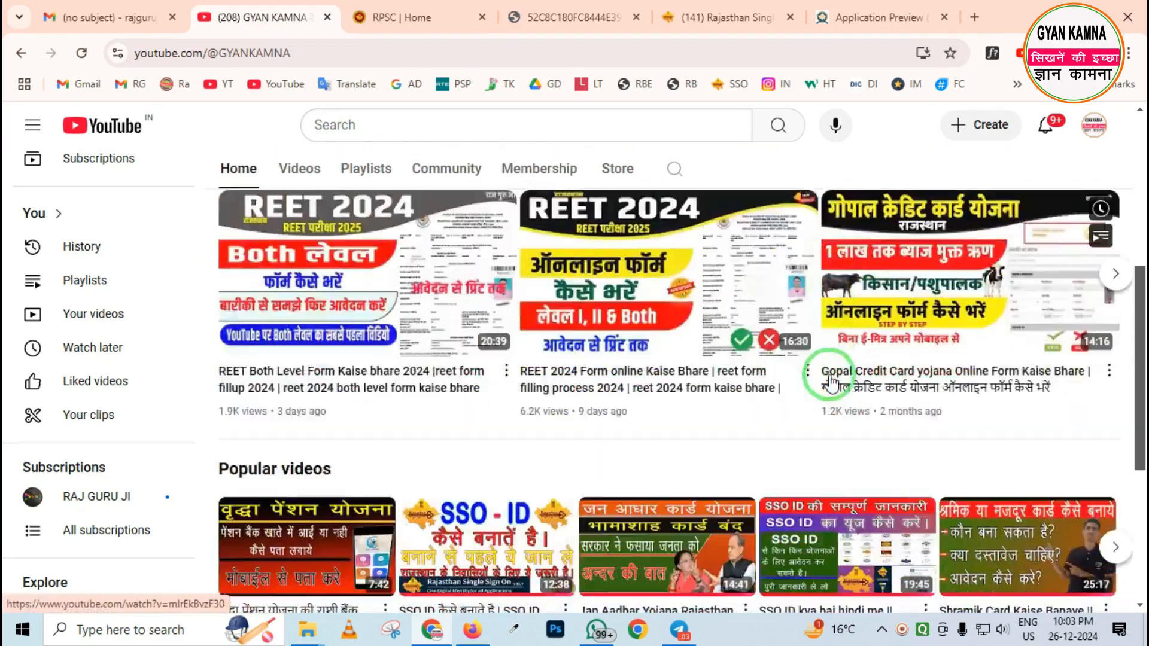
scroll(829, 382, up, 2)
Browse through the channel's For You videos to see more of the suggested form-filling tutorials.
click(1113, 398)
click(1113, 399)
click(1114, 399)
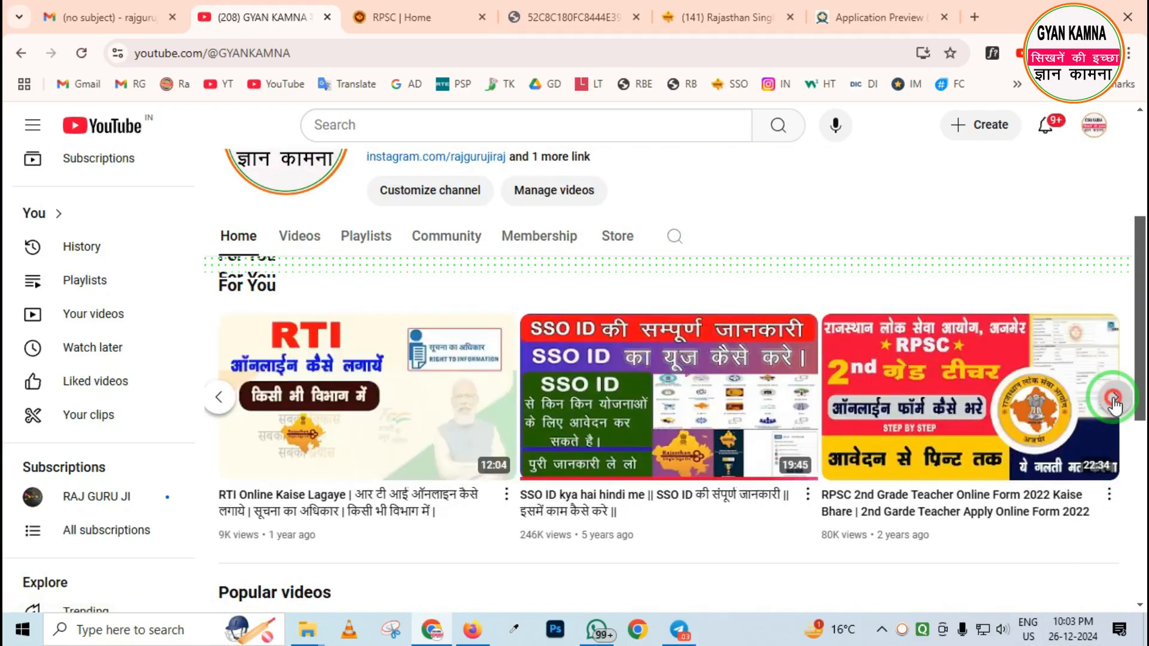
click(1114, 399)
click(1114, 399)
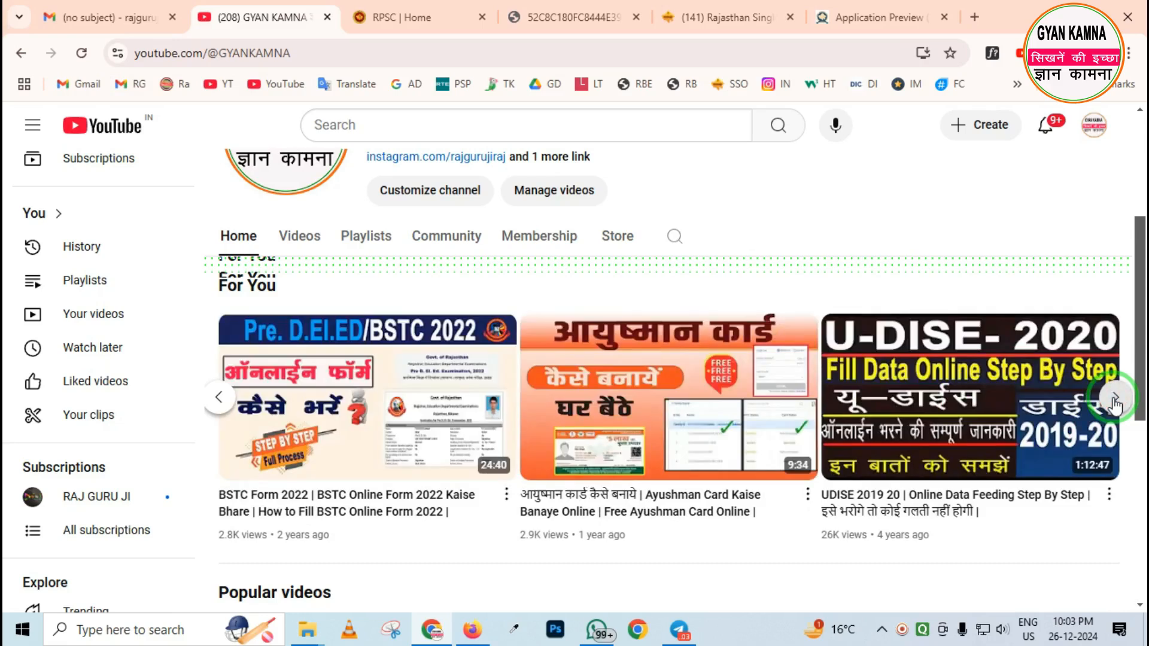
click(1113, 399)
click(1114, 399)
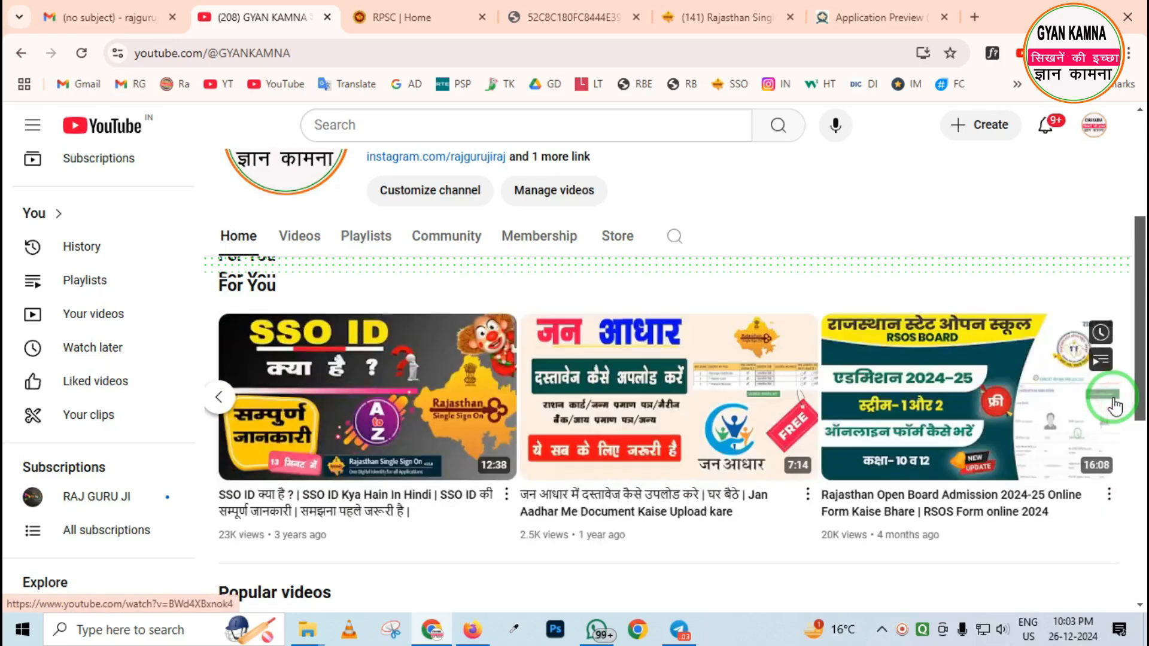